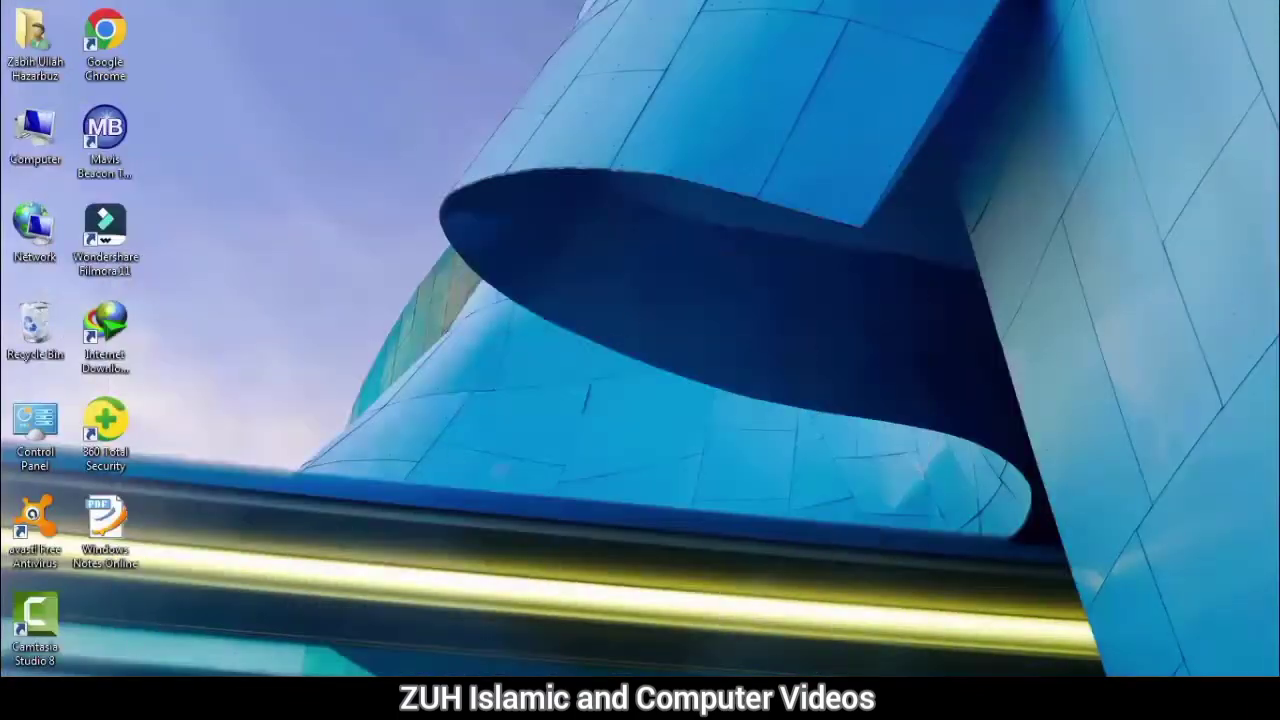
# Step: Open Control Panel from the Start menu and close it again
pyautogui.press('super')
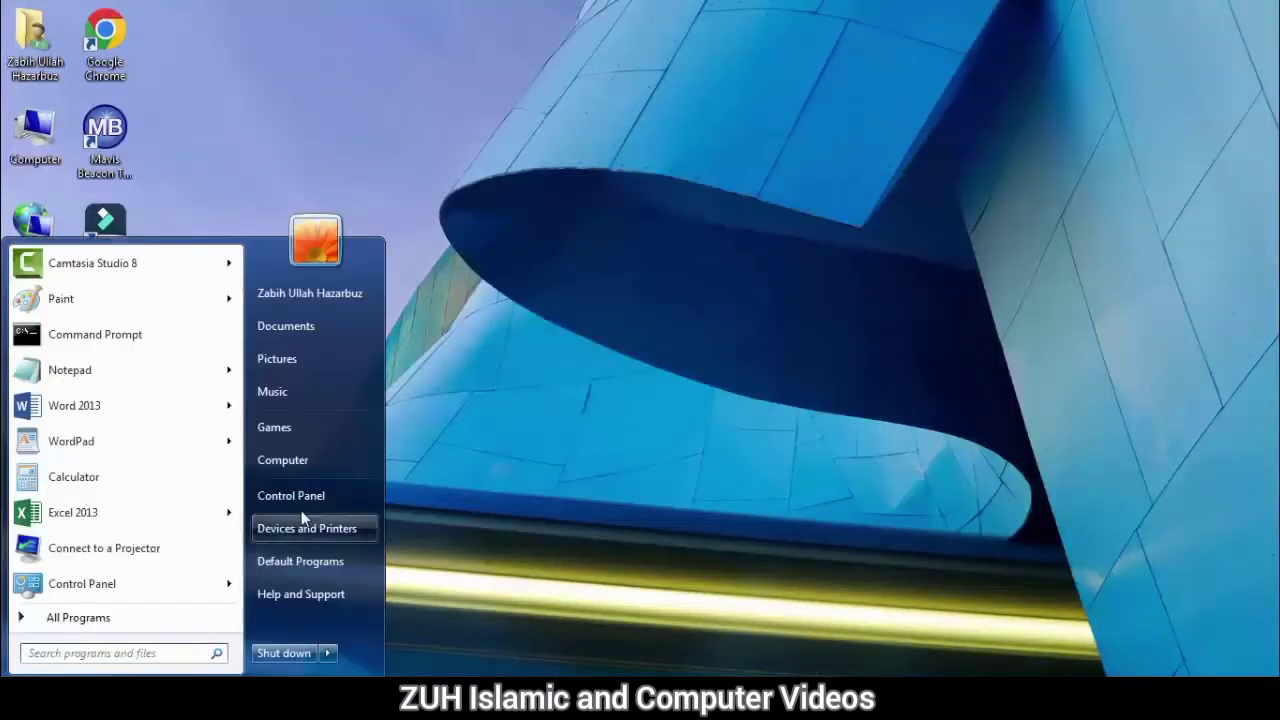
pyautogui.click(327, 503)
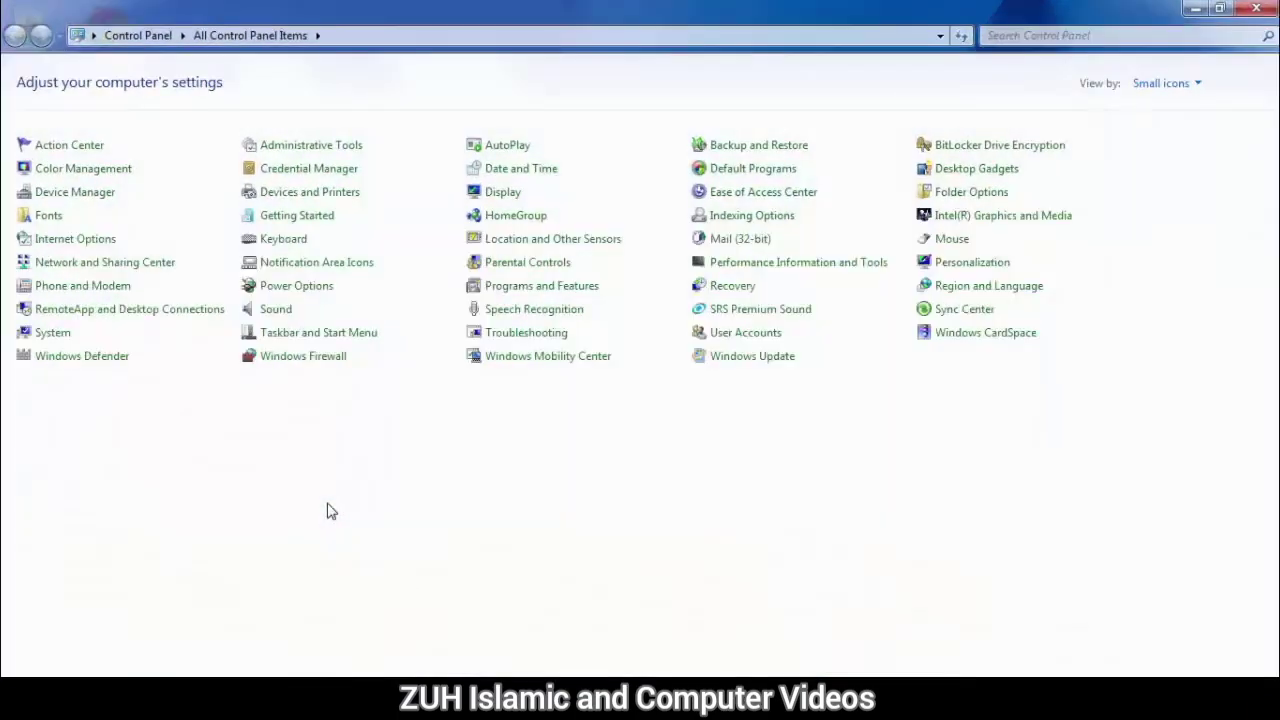
pyautogui.click(1256, 8)
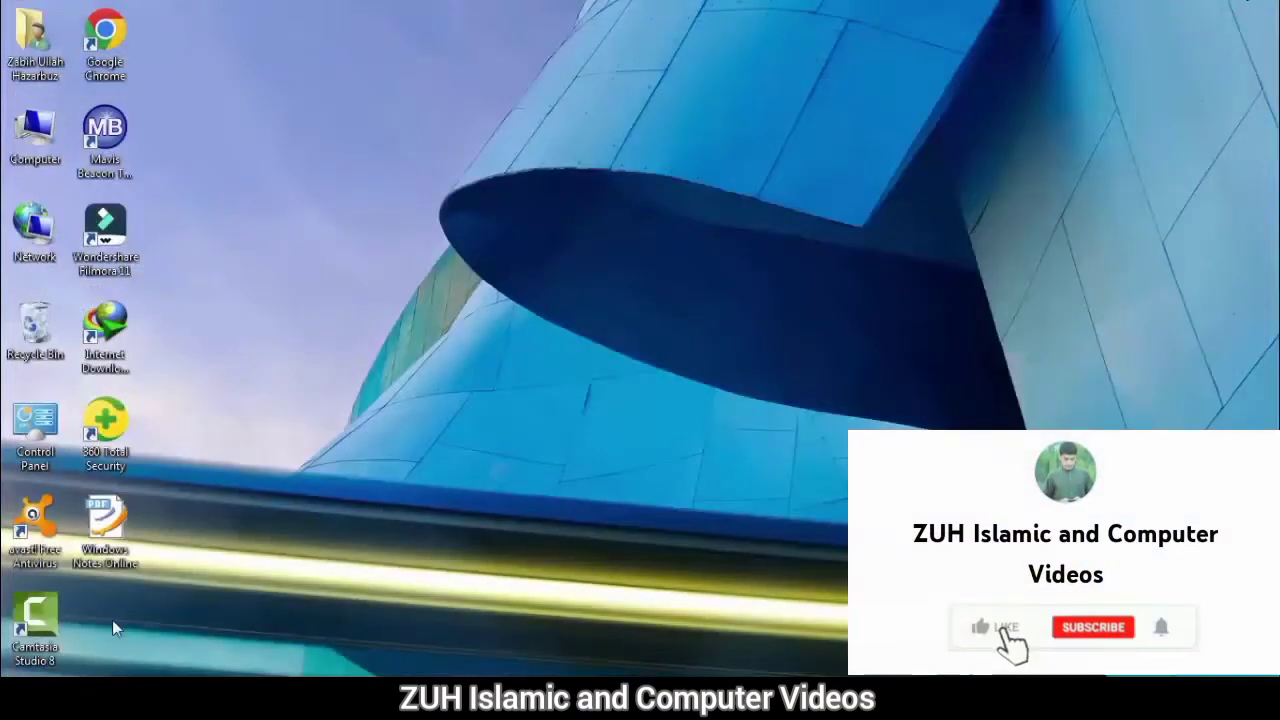
# Step: Search the Start menu for control, open the result, and close it again
pyautogui.press('super')
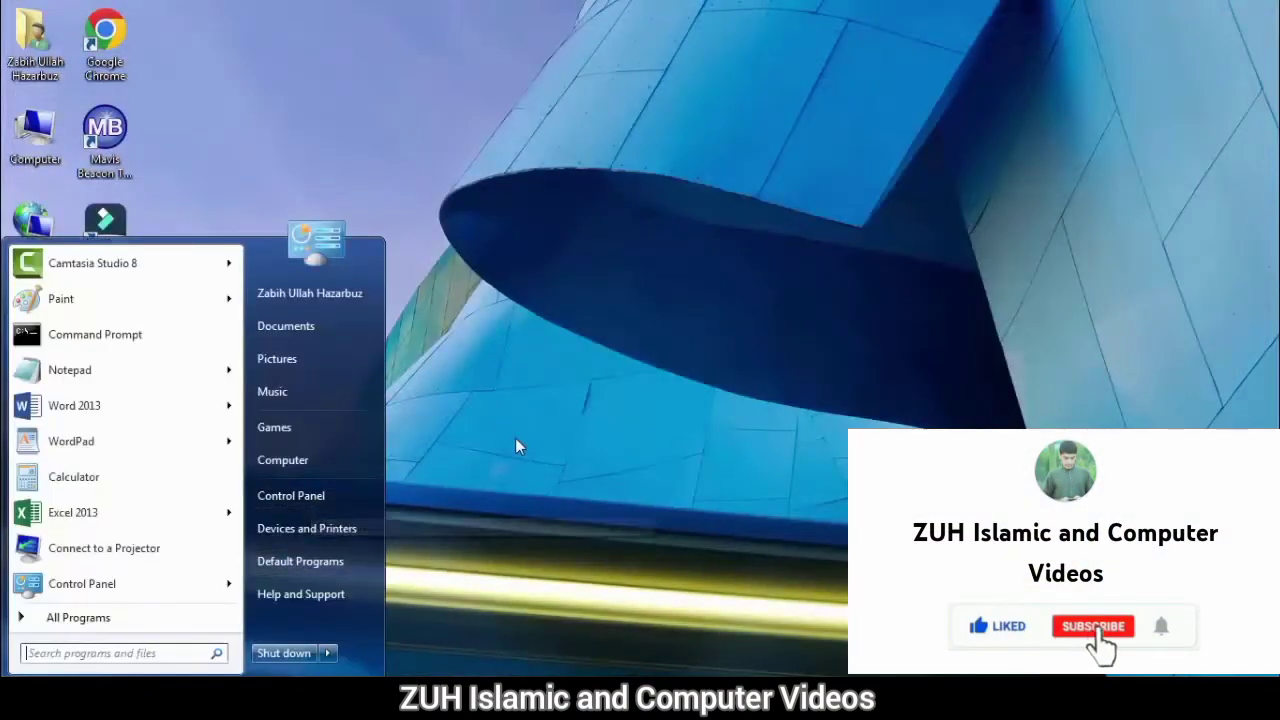
pyautogui.press('super')
pyautogui.press('super')
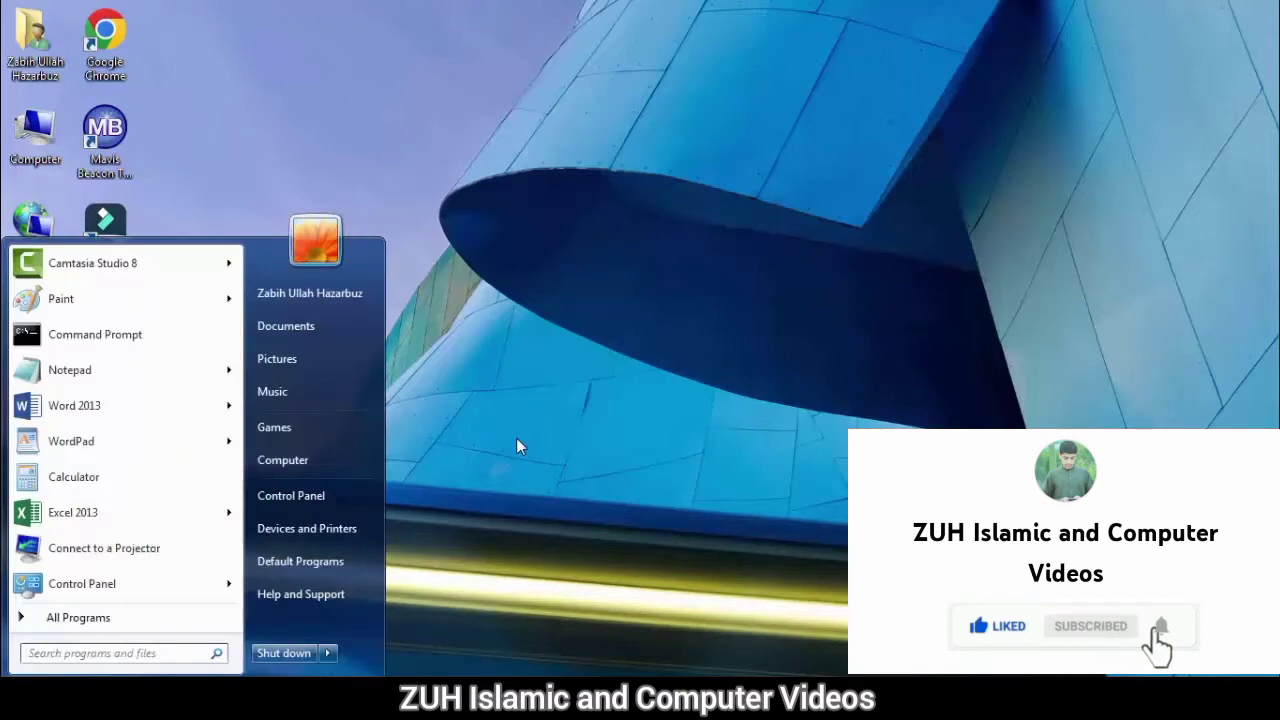
pyautogui.write('contor')
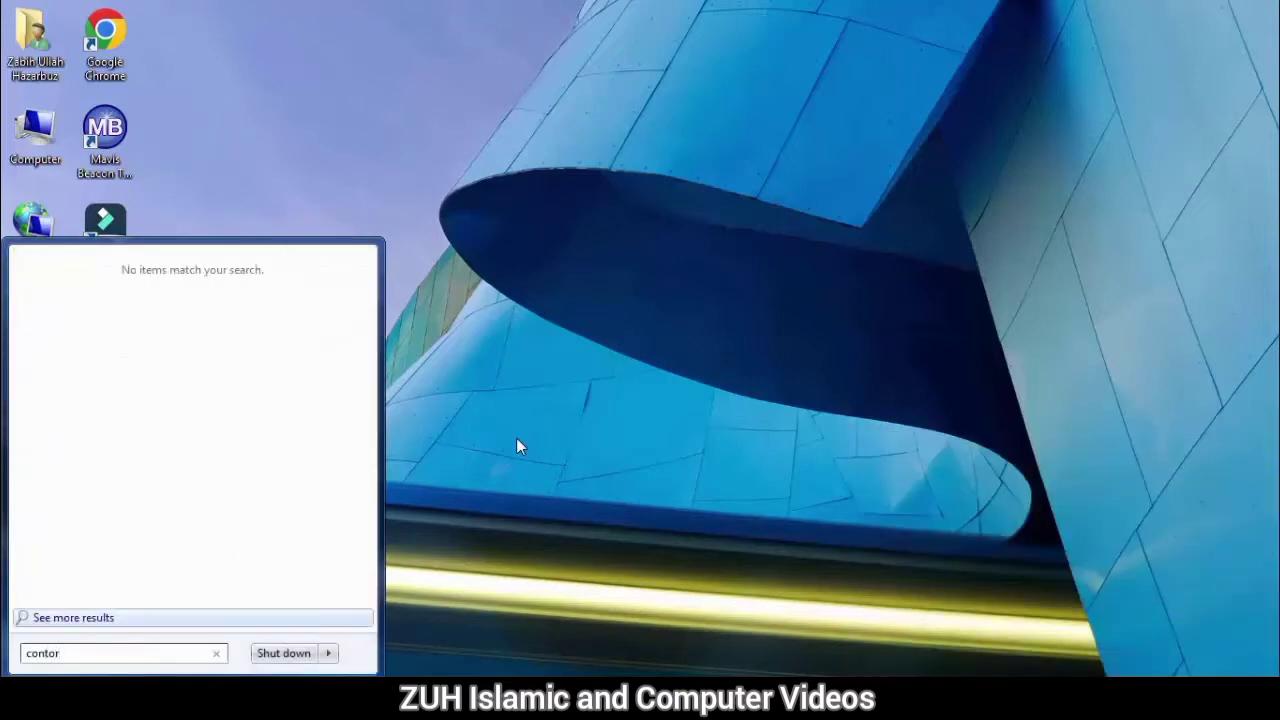
pyautogui.press('BackSpace')
pyautogui.press('BackSpace')
pyautogui.write('rol')
pyautogui.press('Return')
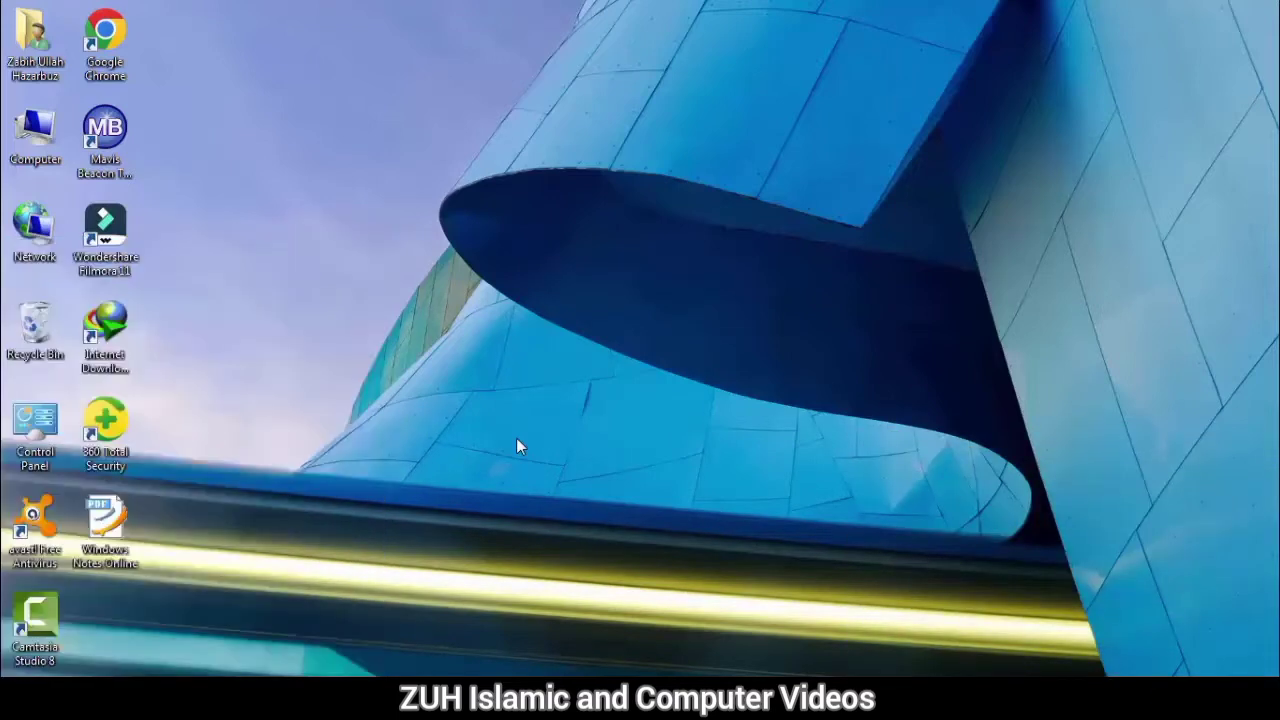
pyautogui.hotkey('alt', 'F4')
# Step: Open Control Panel through the Run dialog using the control command
pyautogui.press('super+r')
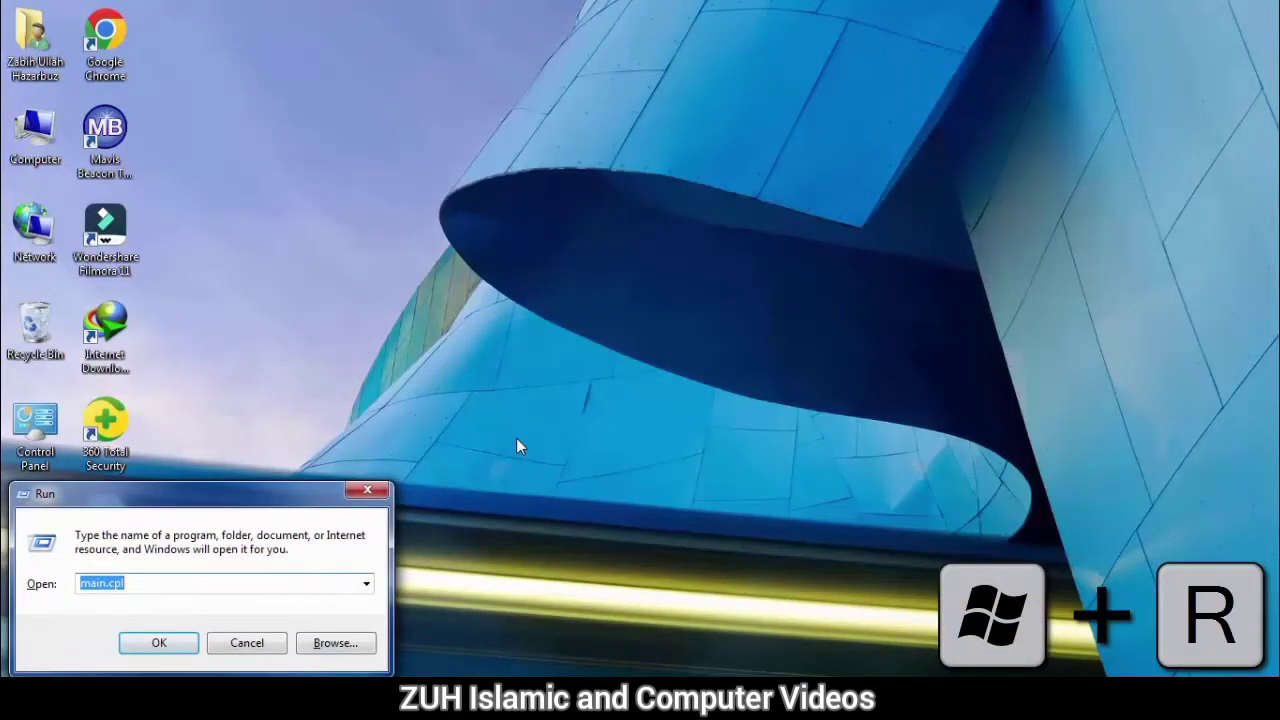
pyautogui.write('contr')
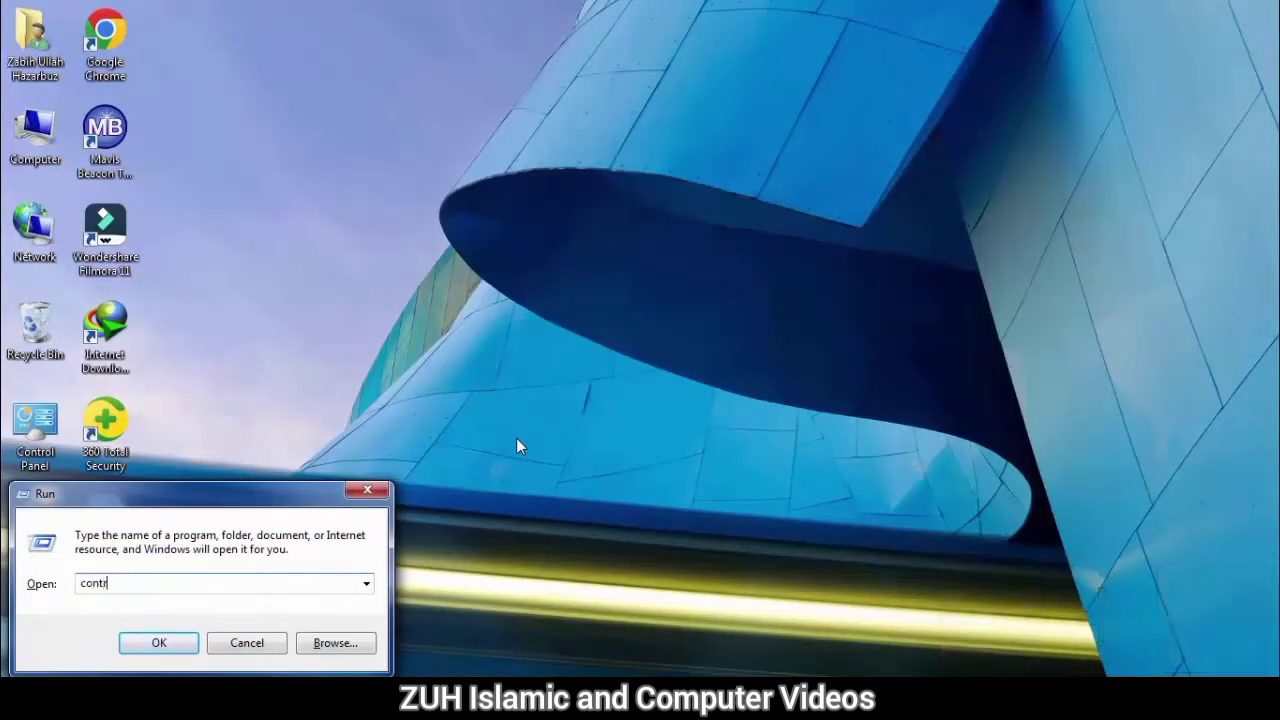
pyautogui.write('ol panel')
pyautogui.press('BackSpace')
pyautogui.press('BackSpace')
pyautogui.press('BackSpace')
pyautogui.press('BackSpace')
pyautogui.press('BackSpace')
pyautogui.press('Return')
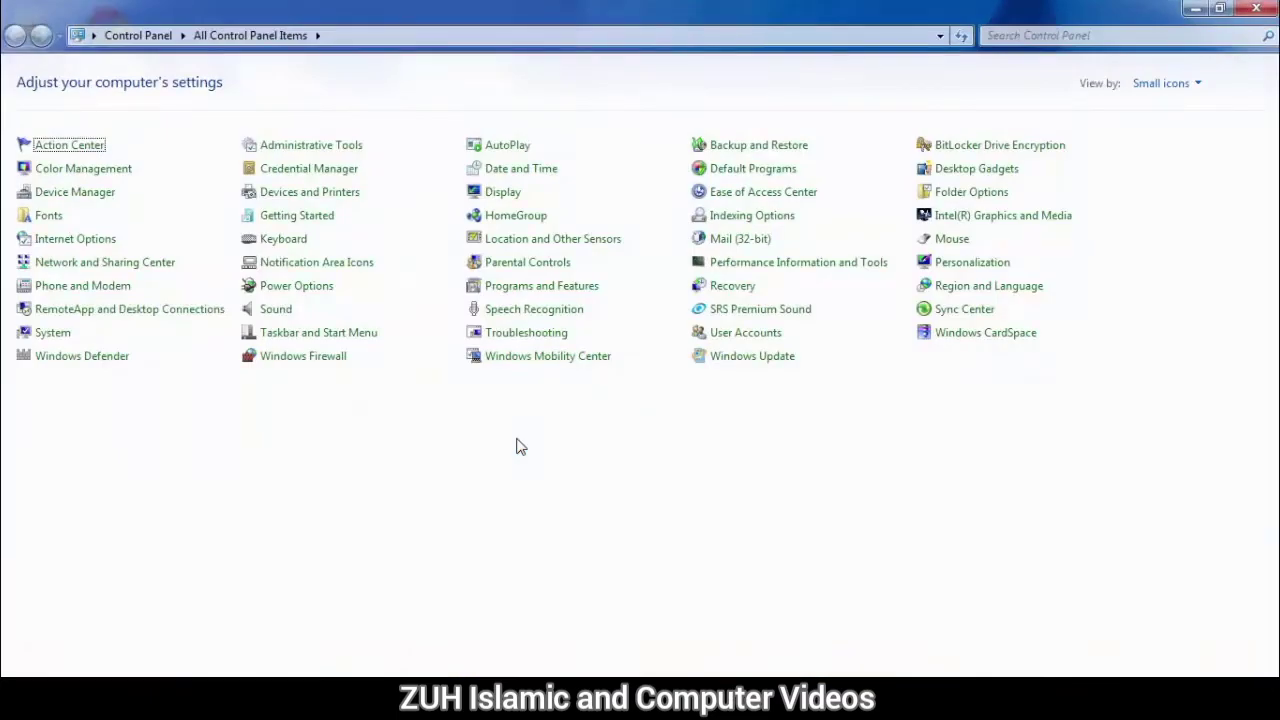
# Step: Open Administrative Tools and launch Computer Management
pyautogui.click(313, 148)
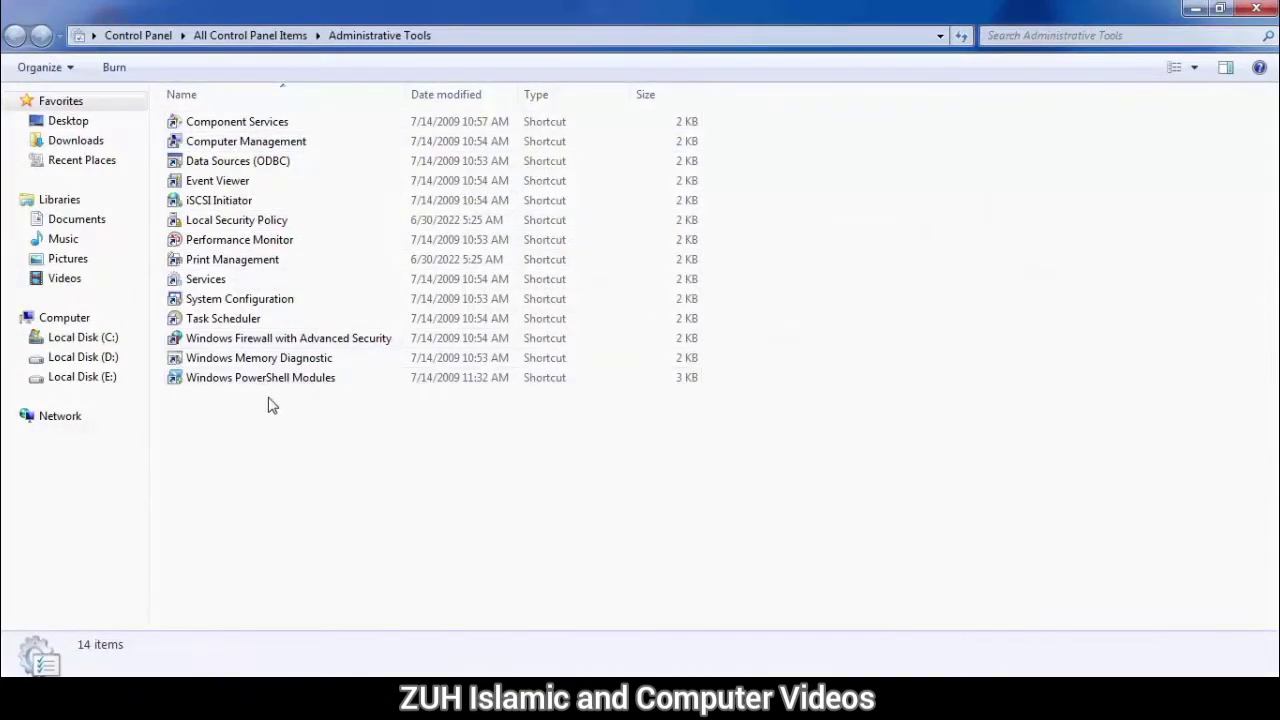
pyautogui.click(249, 148)
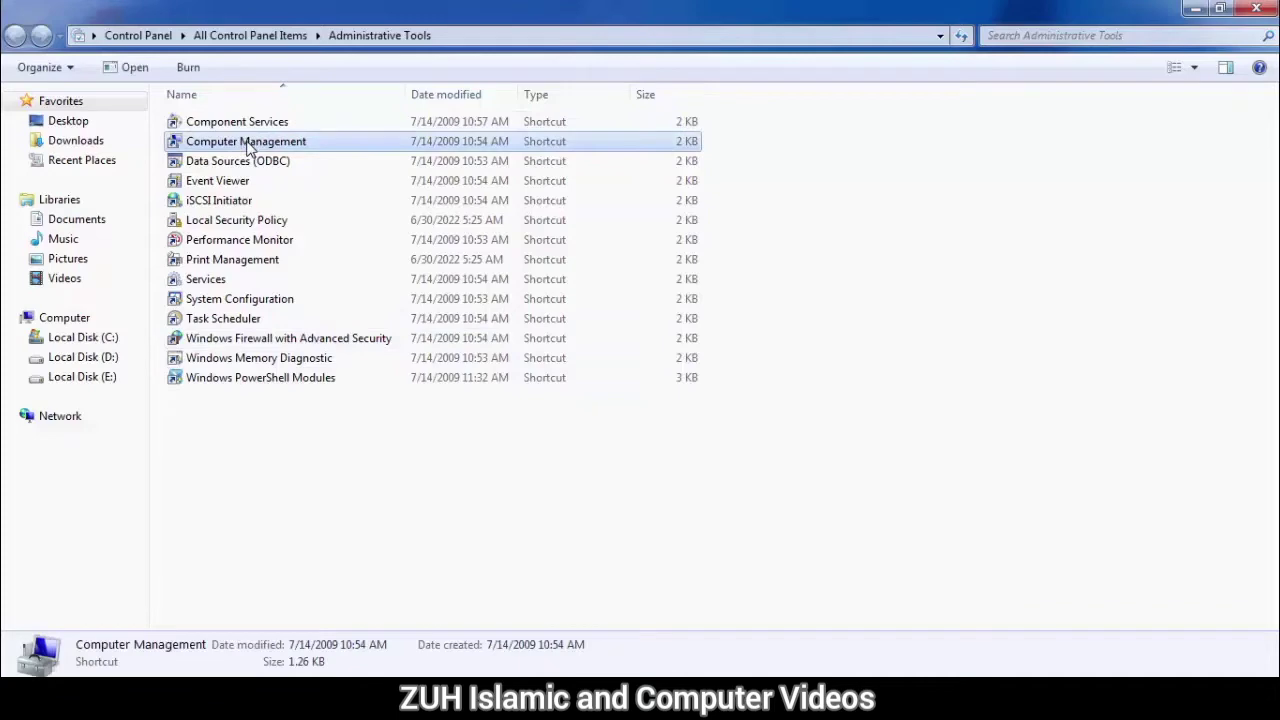
pyautogui.doubleClick(249, 148)
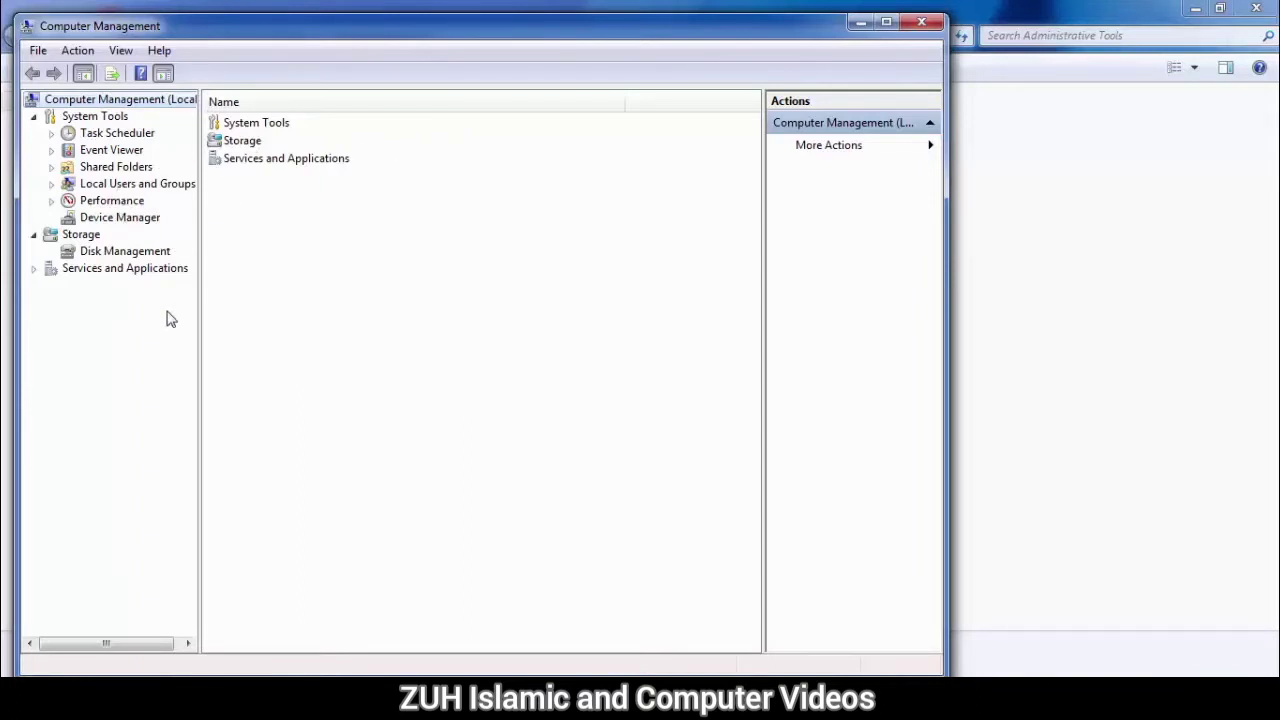
# Step: Open Computer from the Start menu and inspect the local disk drives
pyautogui.click(52, 640)
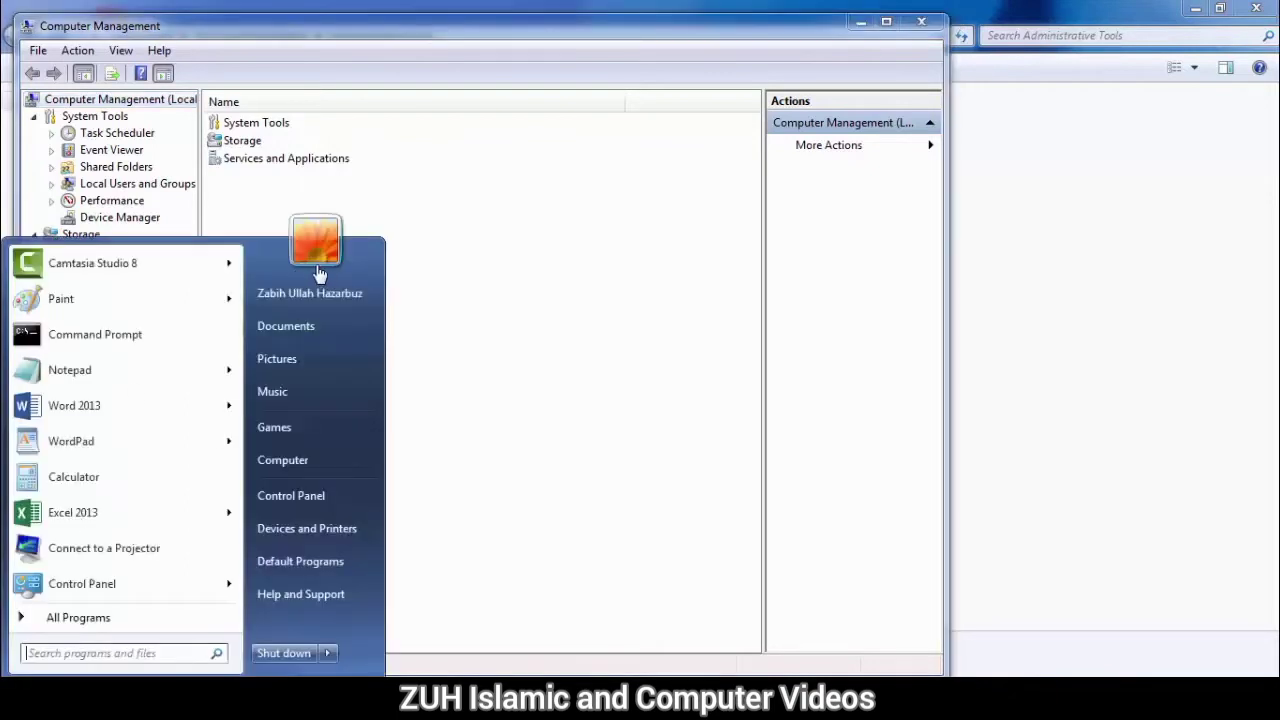
pyautogui.click(440, 220)
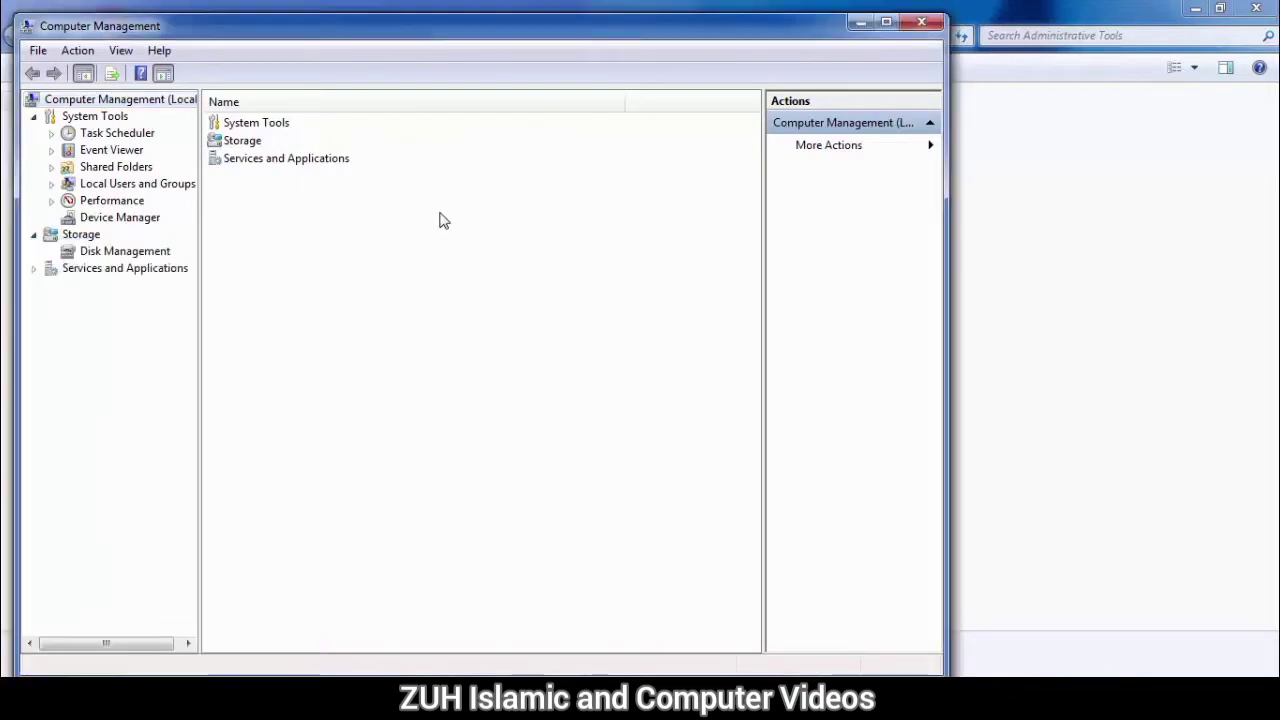
pyautogui.click(22, 694)
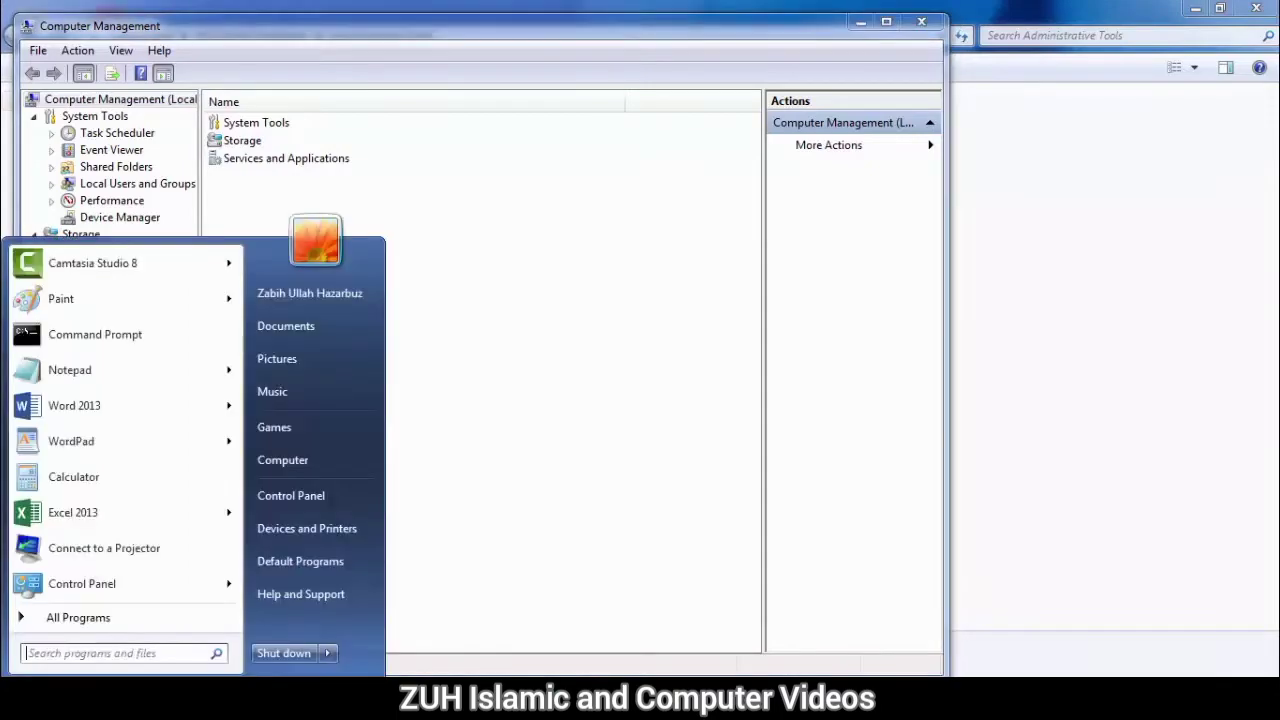
pyautogui.click(310, 461)
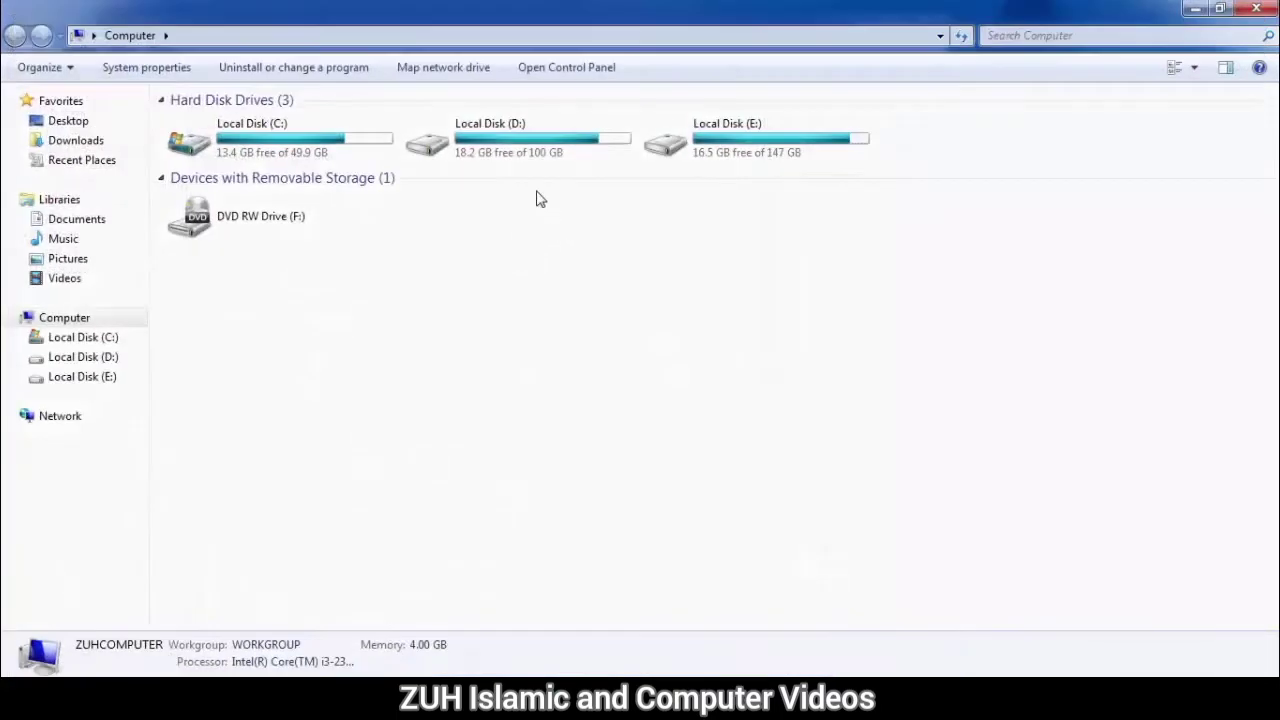
pyautogui.click(517, 152)
pyautogui.click(743, 124)
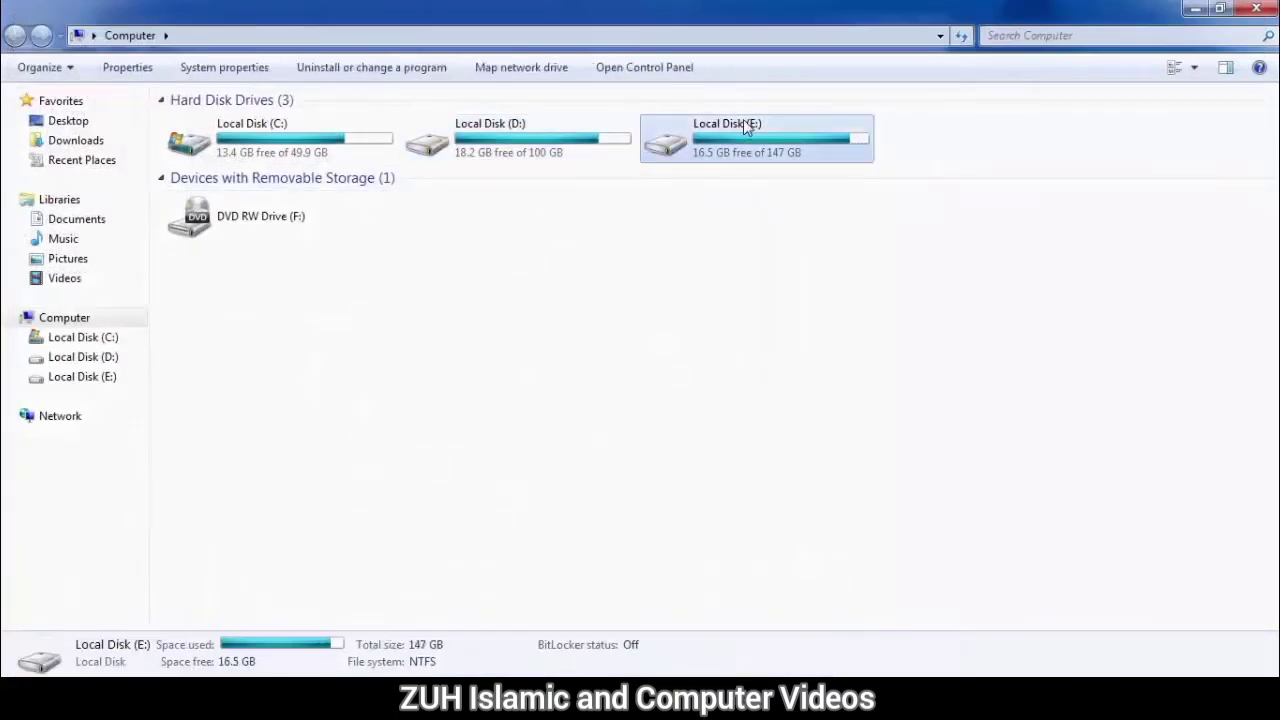
pyautogui.click(540, 163)
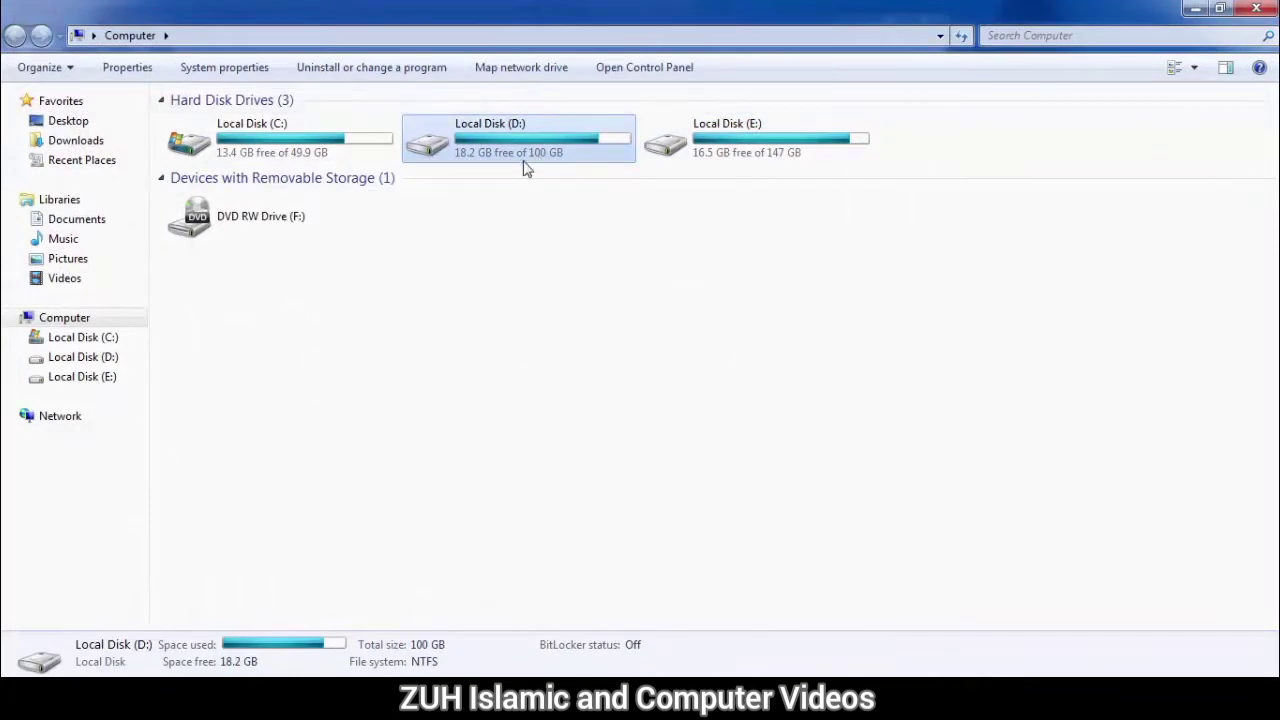
pyautogui.moveTo(743, 138)
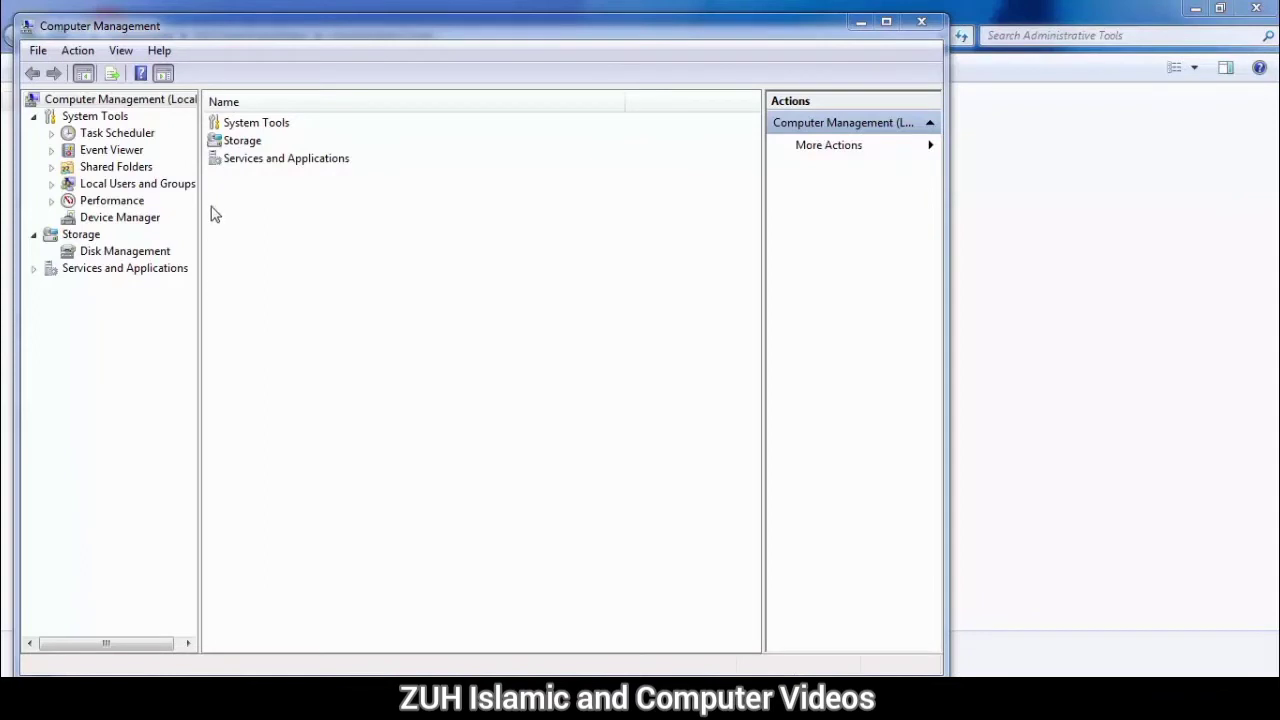
# Step: Open the Users folder under Local Users and Groups and start creating a new user
pyautogui.click(144, 192)
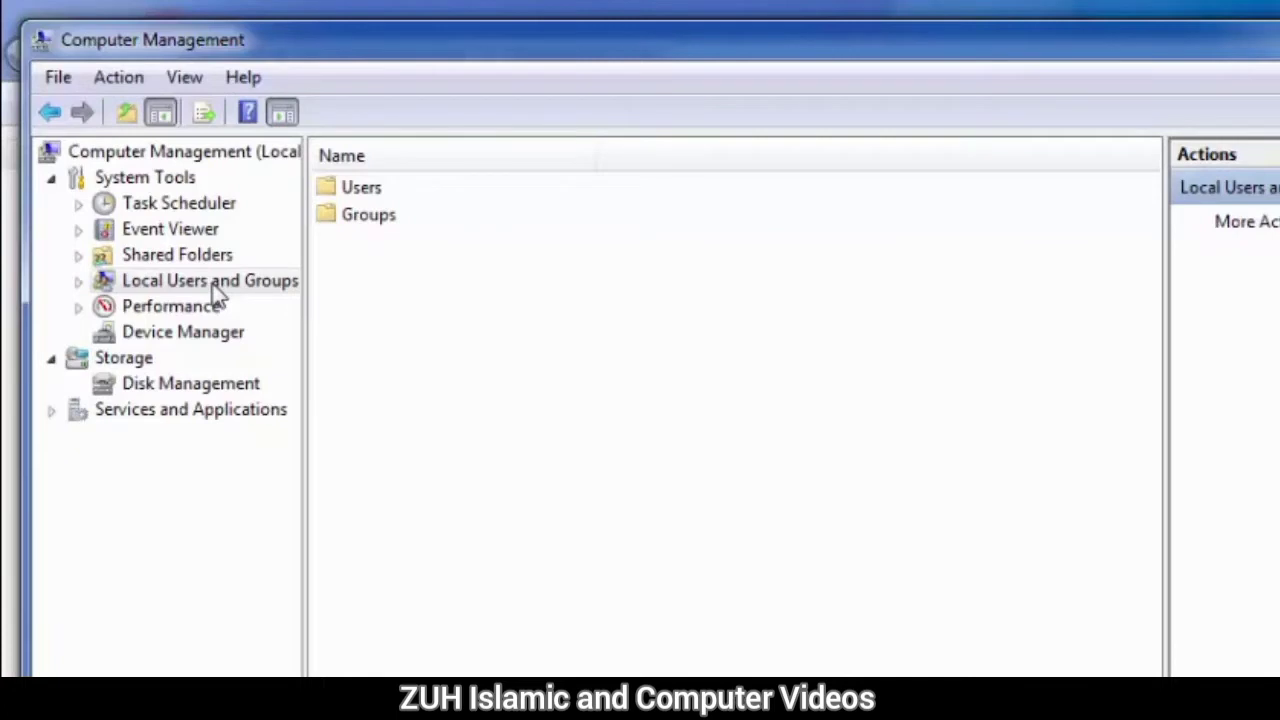
pyautogui.doubleClick(386, 189)
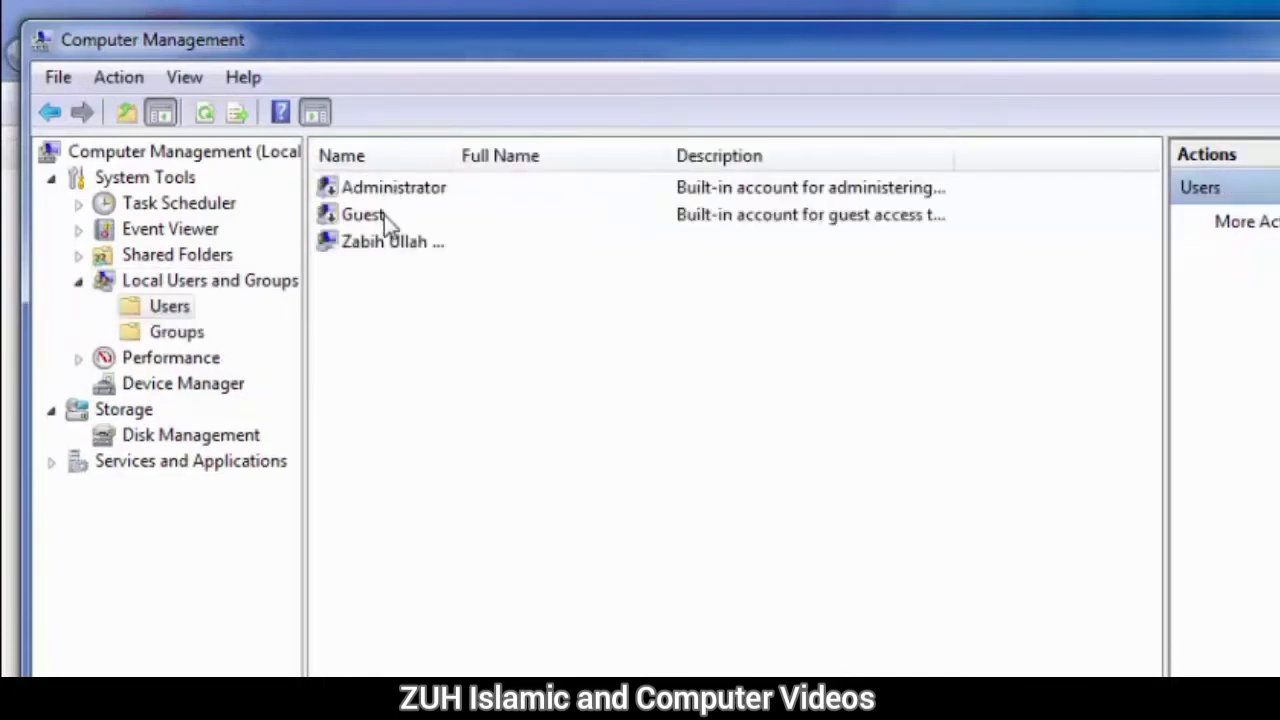
pyautogui.click(372, 257)
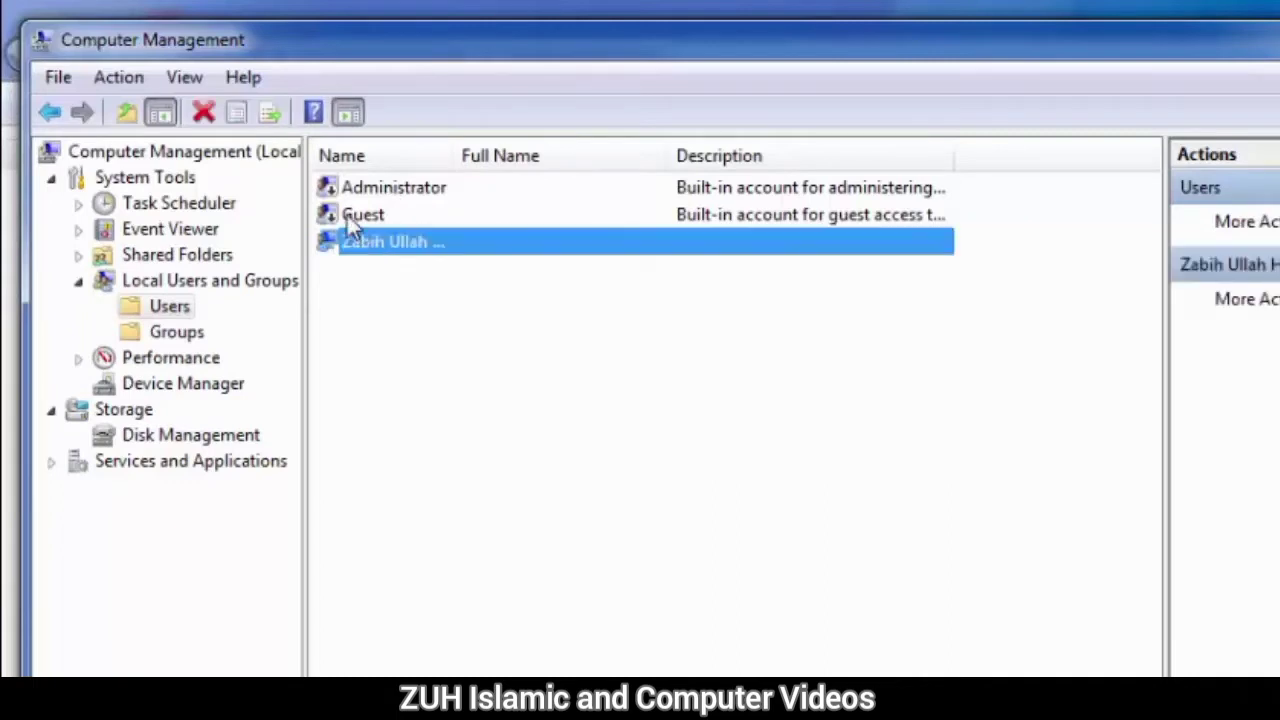
pyautogui.click(347, 215)
pyautogui.click(346, 194)
pyautogui.click(358, 248)
pyautogui.click(367, 298)
pyautogui.rightClick(367, 298)
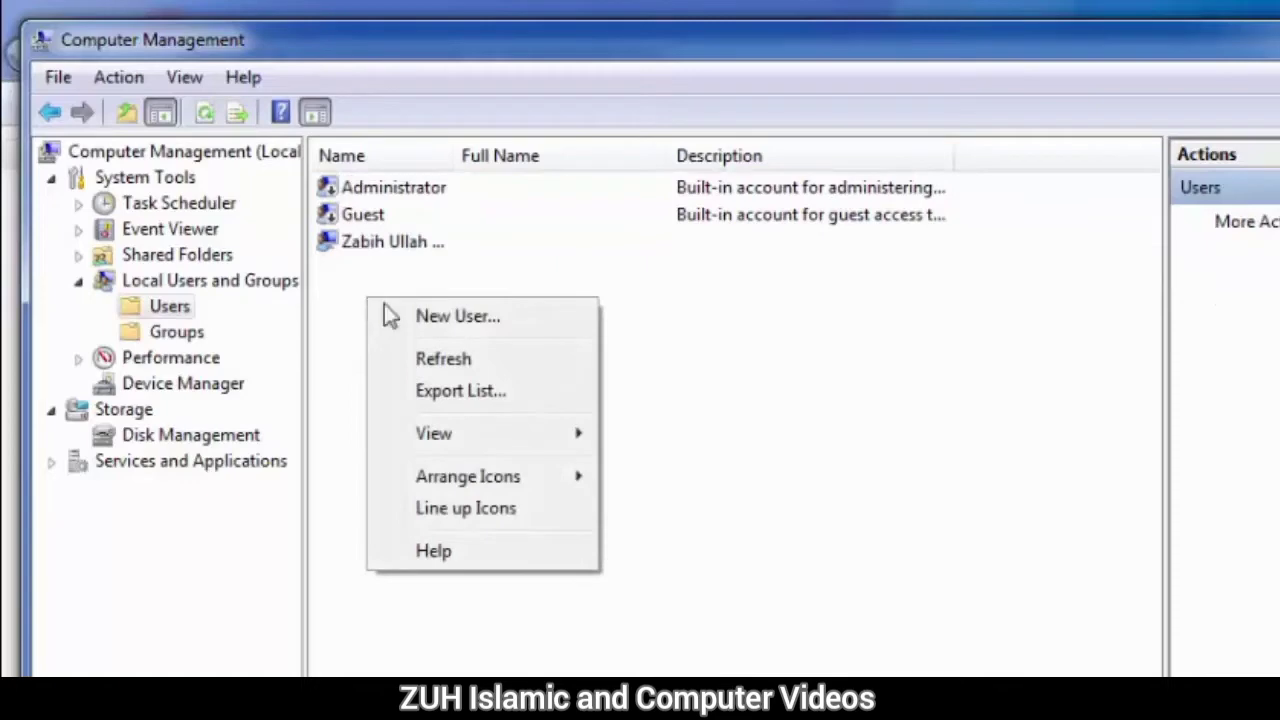
pyautogui.click(445, 316)
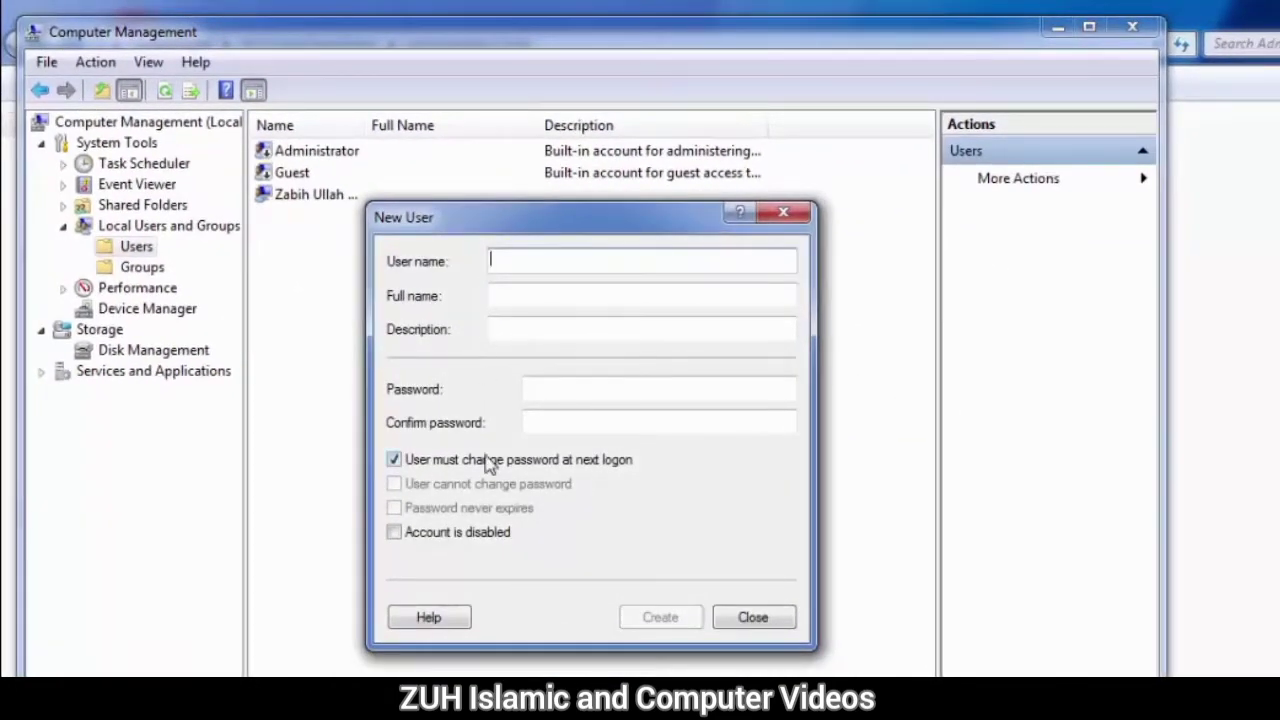
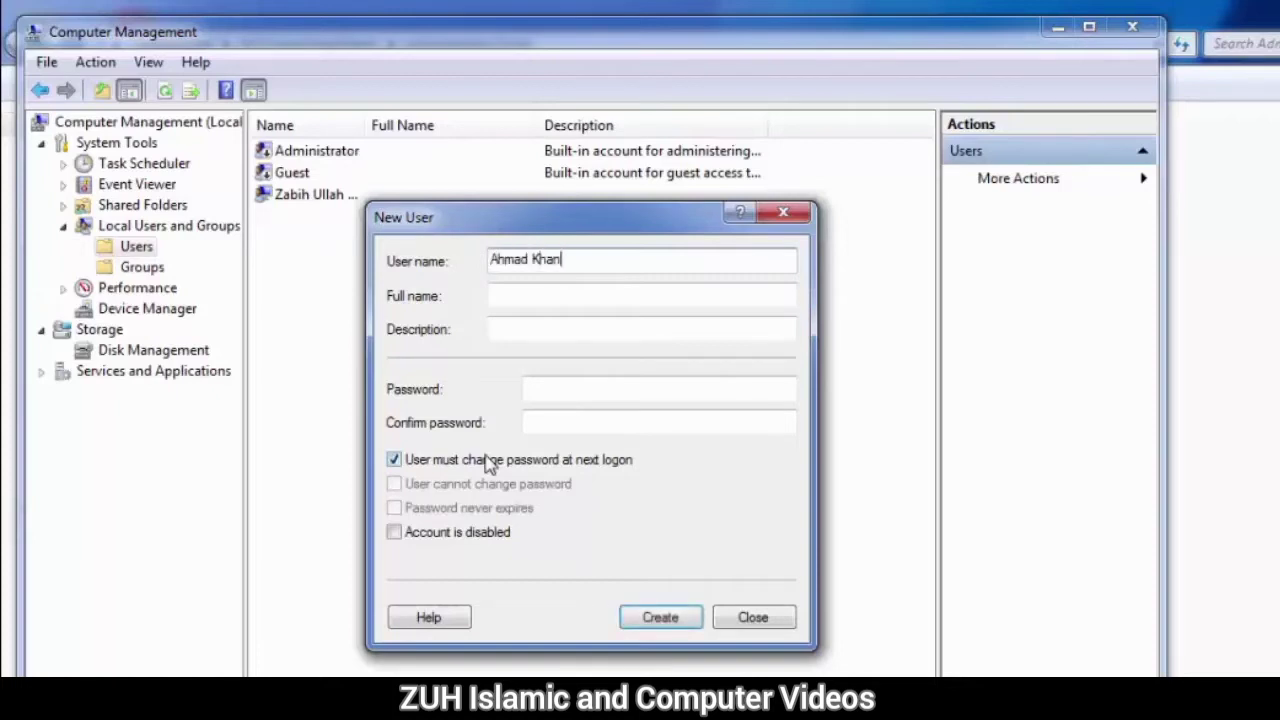
# Step: Enter the new account's user name, full name and description
pyautogui.press('Tab')
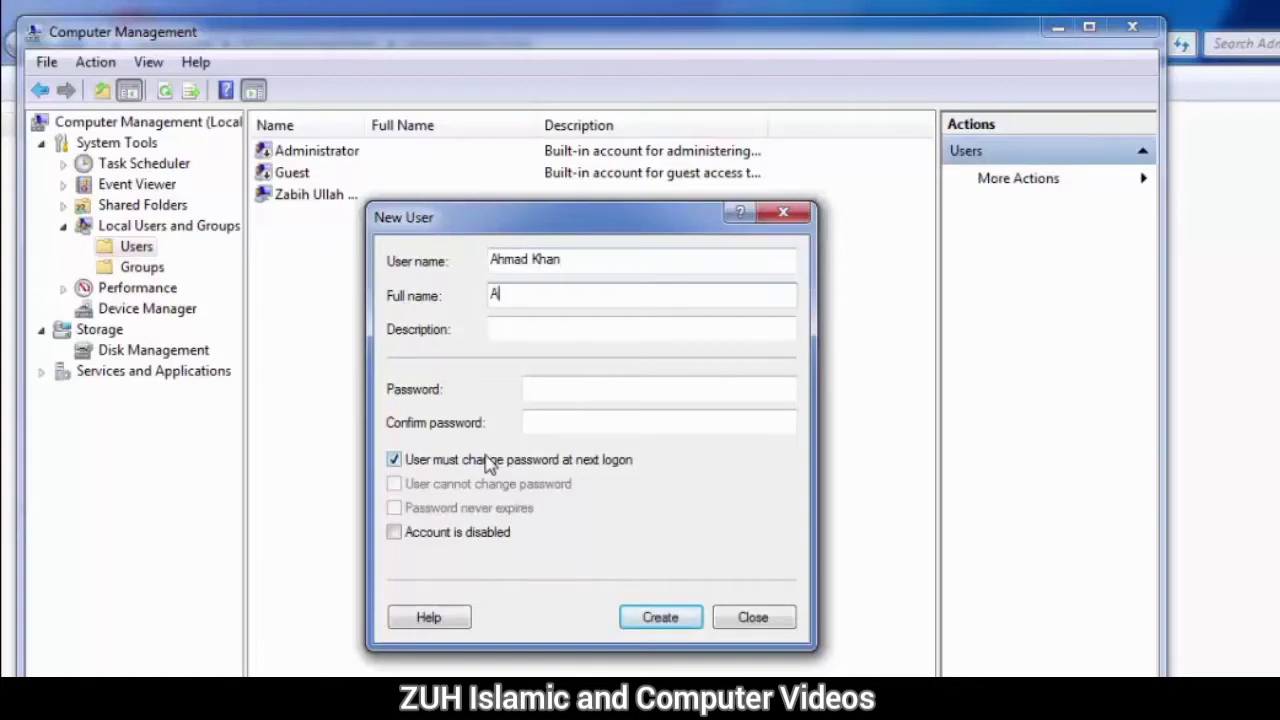
pyautogui.press('Tab')
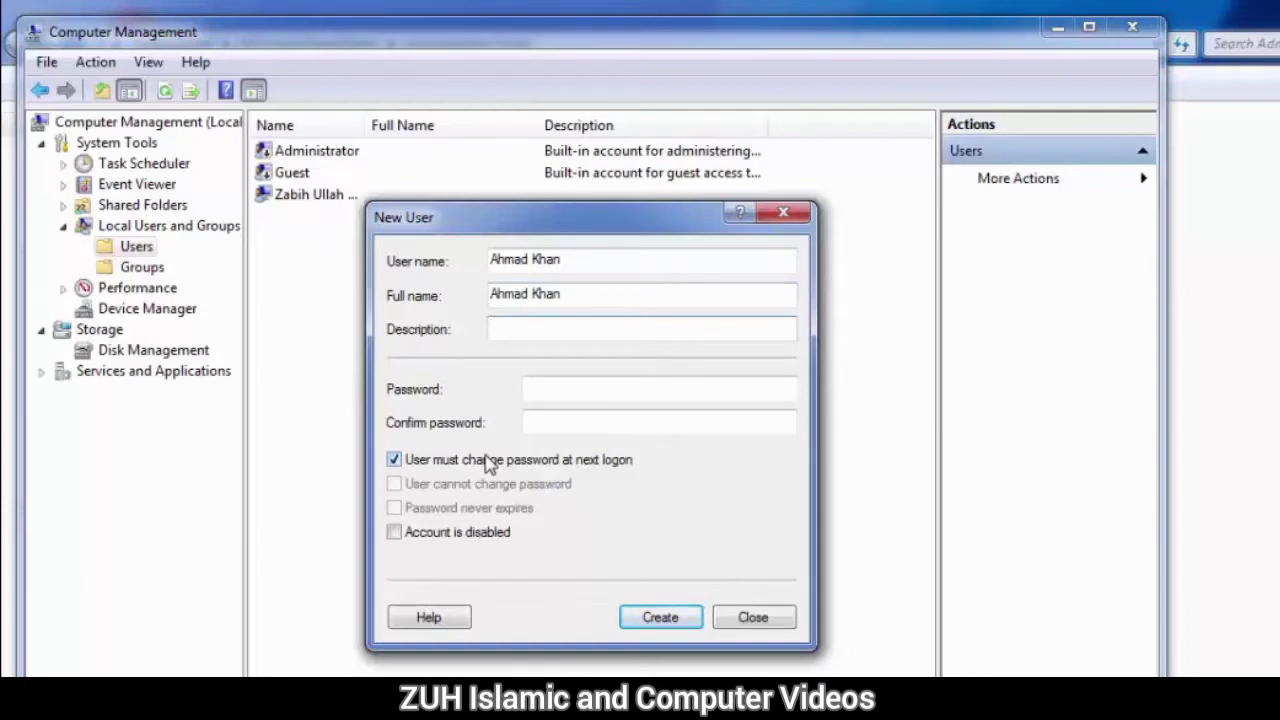
pyautogui.write('AK')
pyautogui.press('Tab')
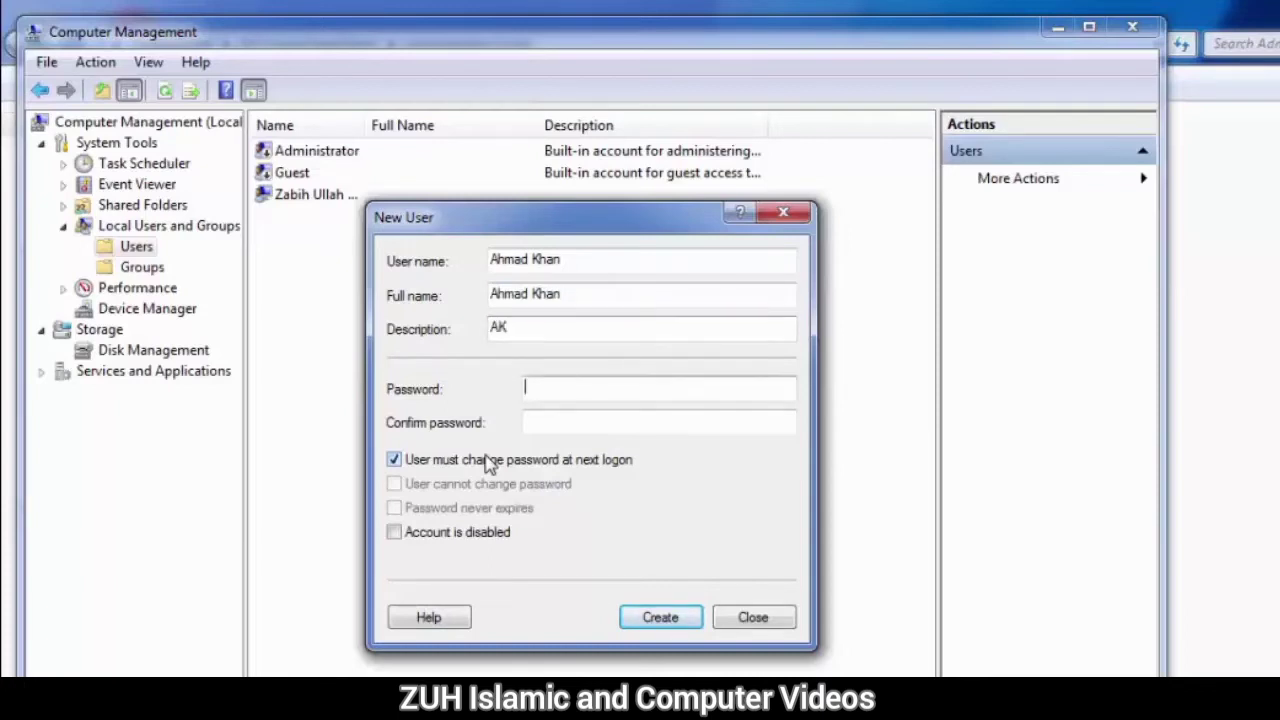
# Step: Enter and confirm the new account's password
pyautogui.write('1234')
pyautogui.press('Tab')
pyautogui.write('1234')
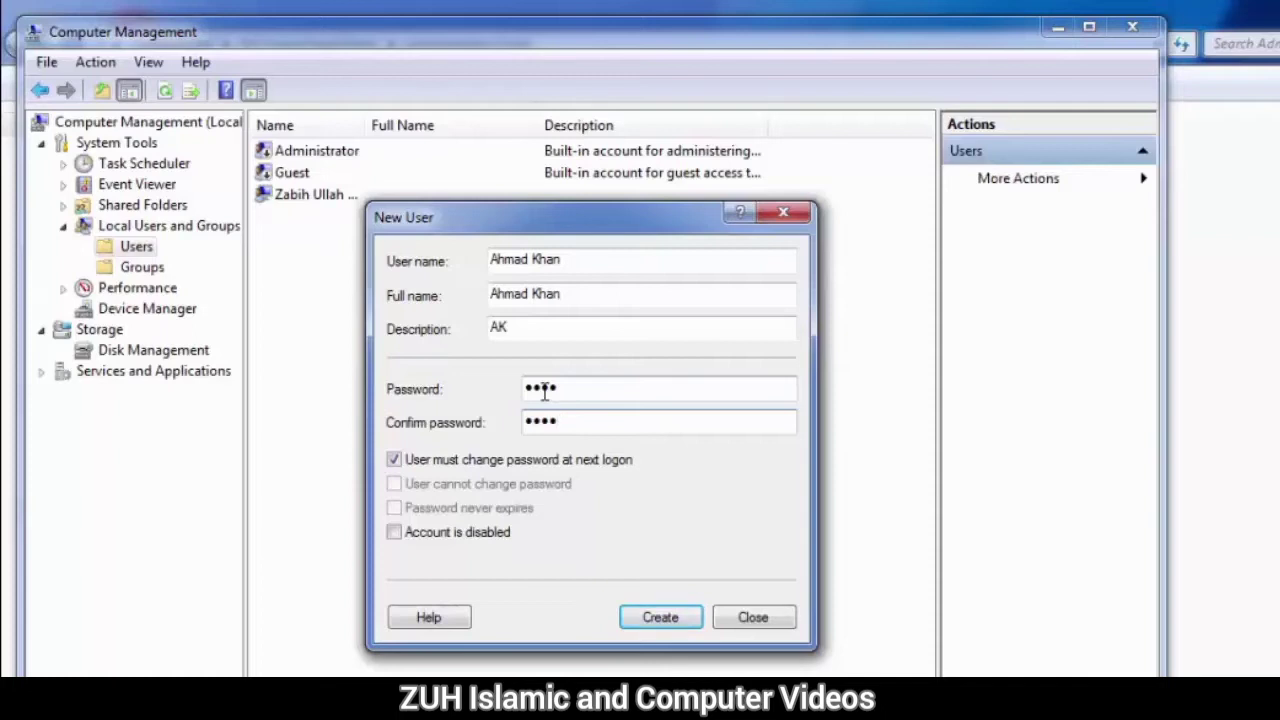
# Step: Clear 'User must change password at next logon' and enable 'User cannot change password', 'Password never expires' and 'Account is disabled'
pyautogui.click(425, 468)
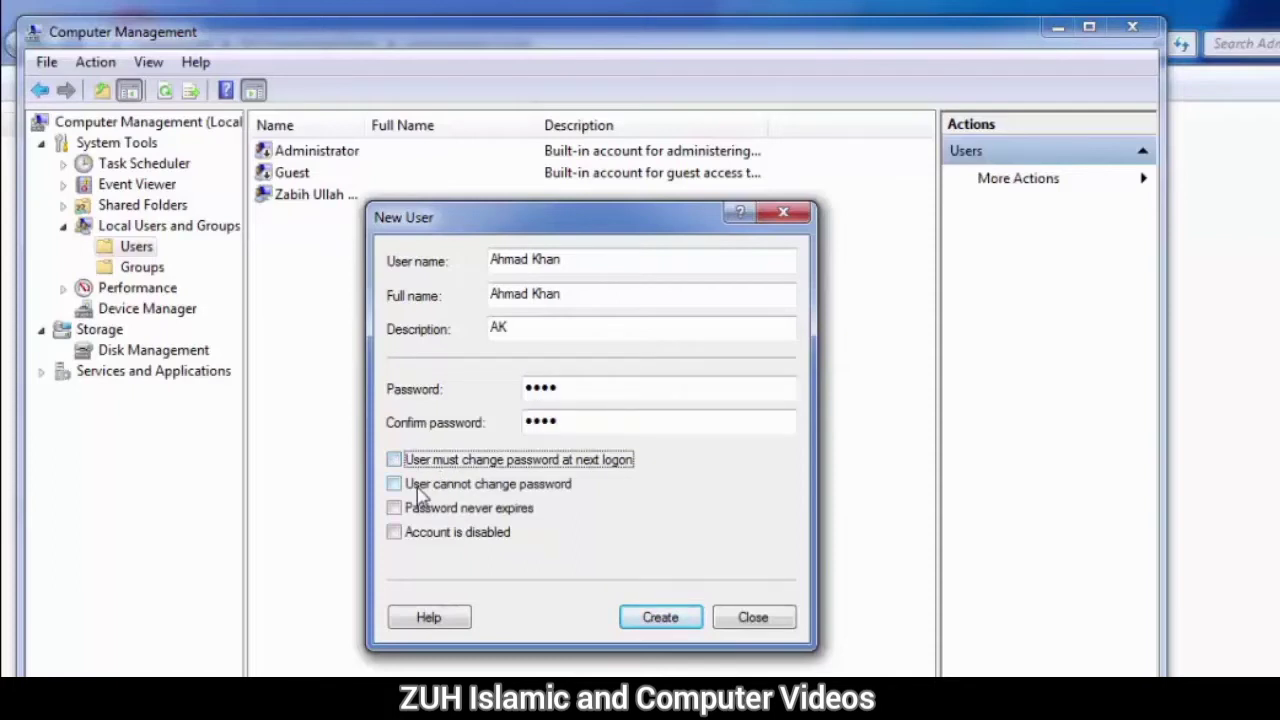
pyautogui.click(420, 490)
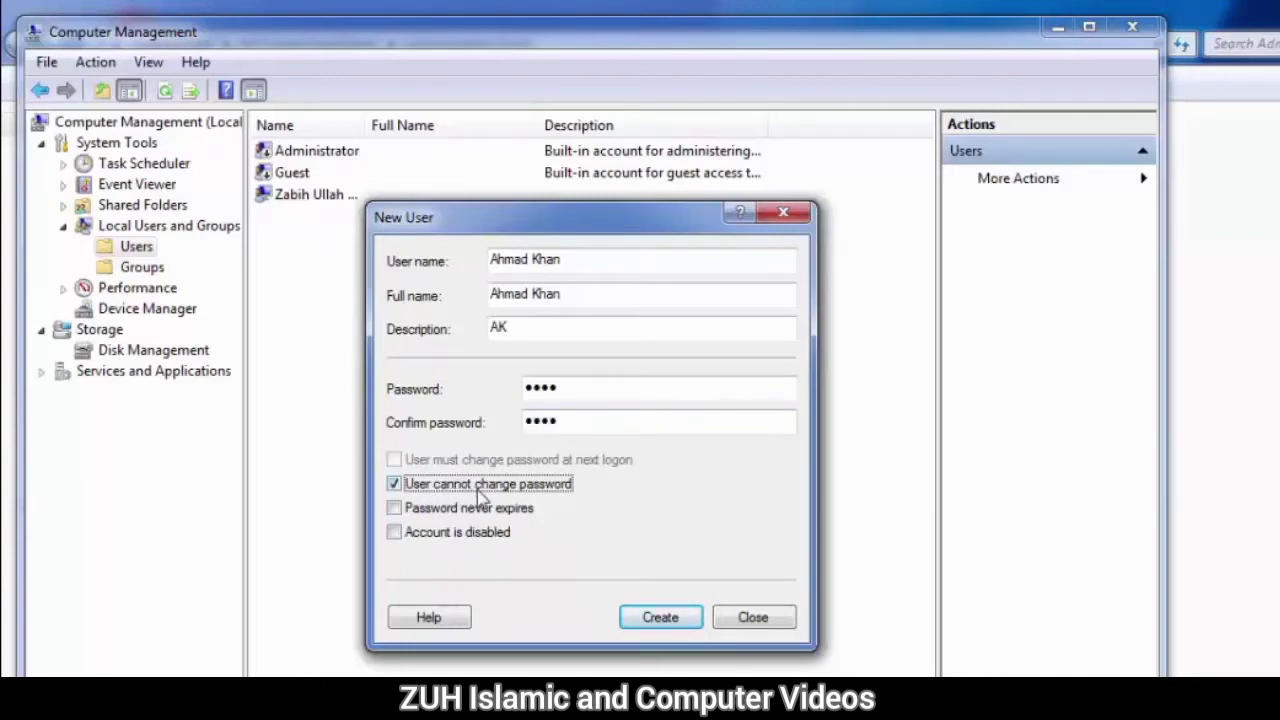
pyautogui.doubleClick(559, 420)
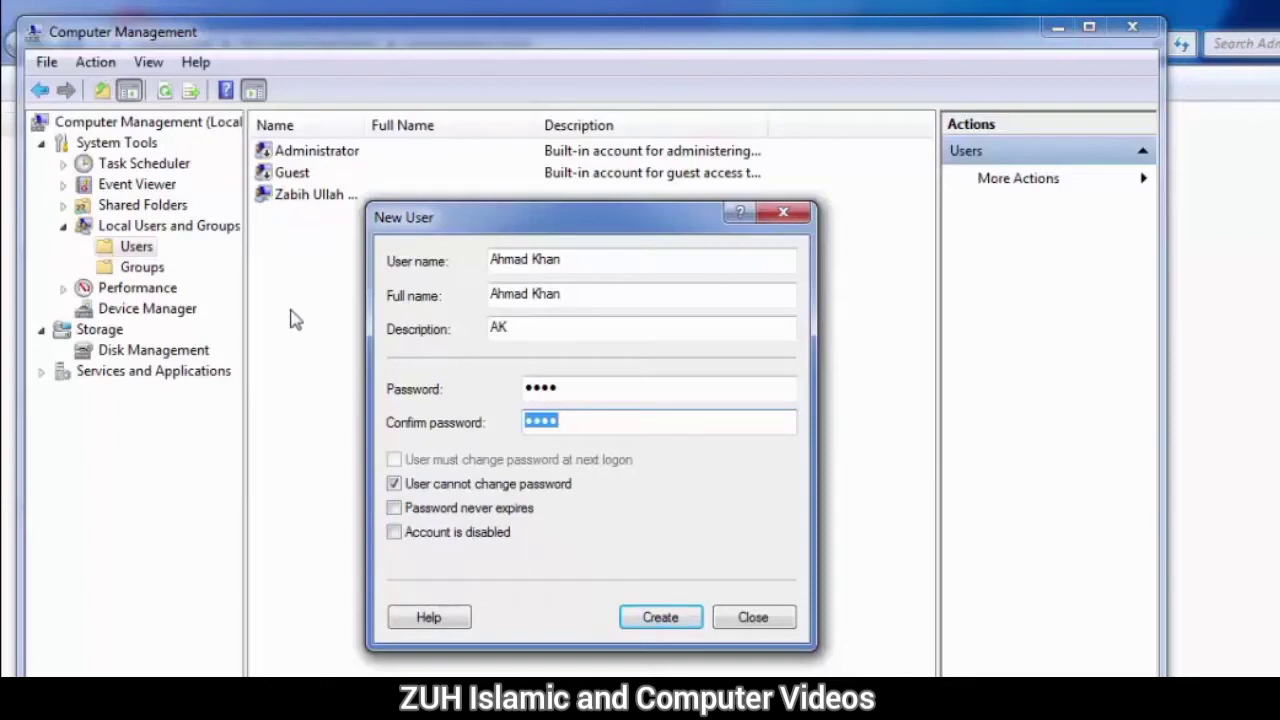
pyautogui.click(428, 512)
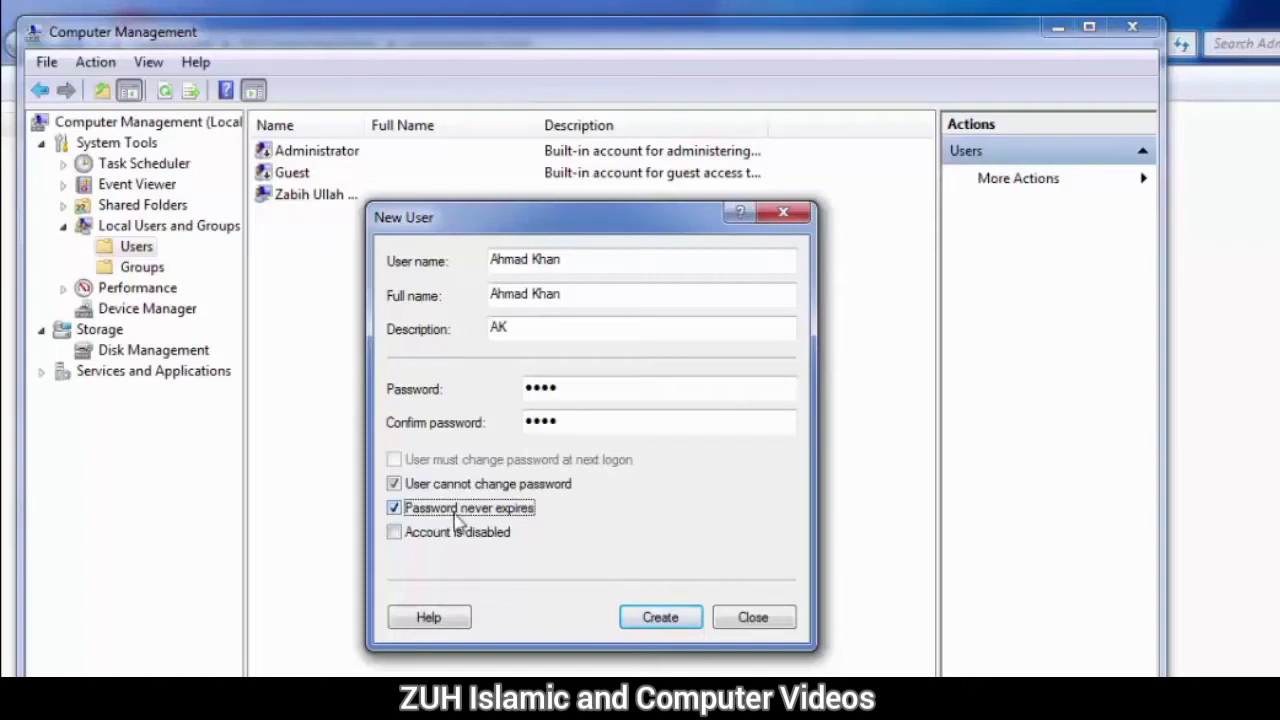
pyautogui.click(434, 540)
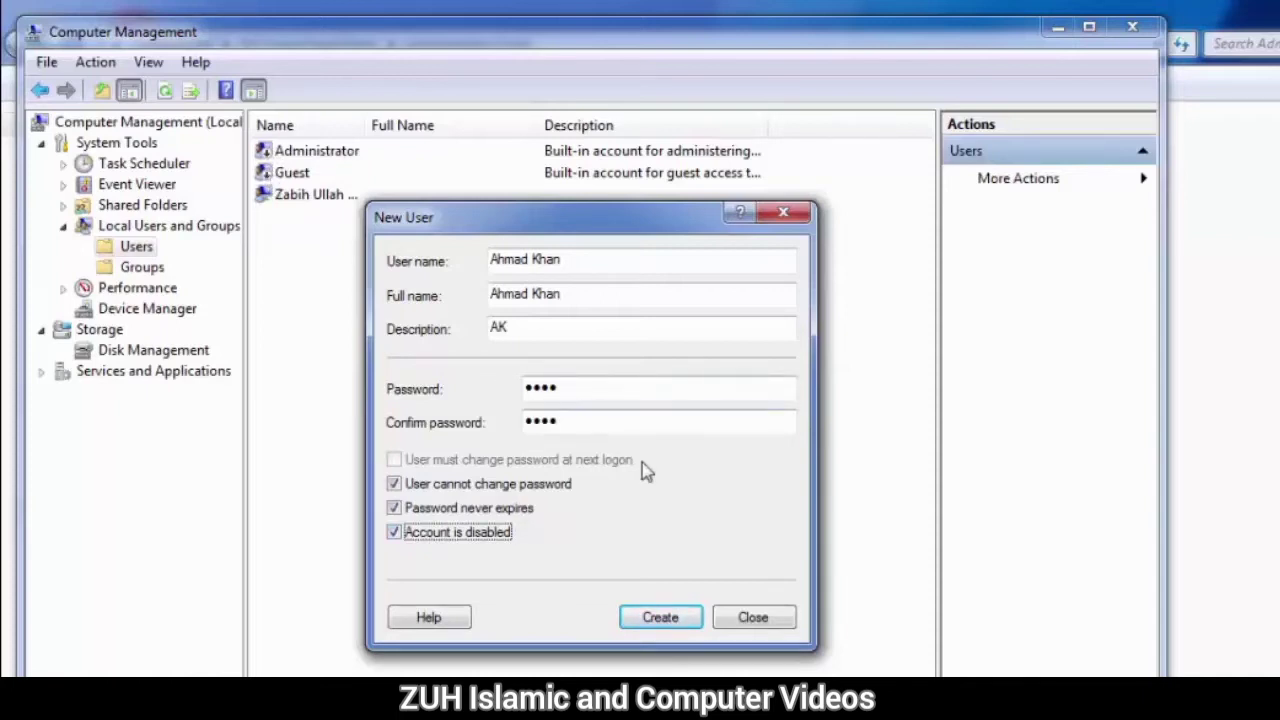
# Step: Create the new user account and close the New User dialog
pyautogui.click(668, 628)
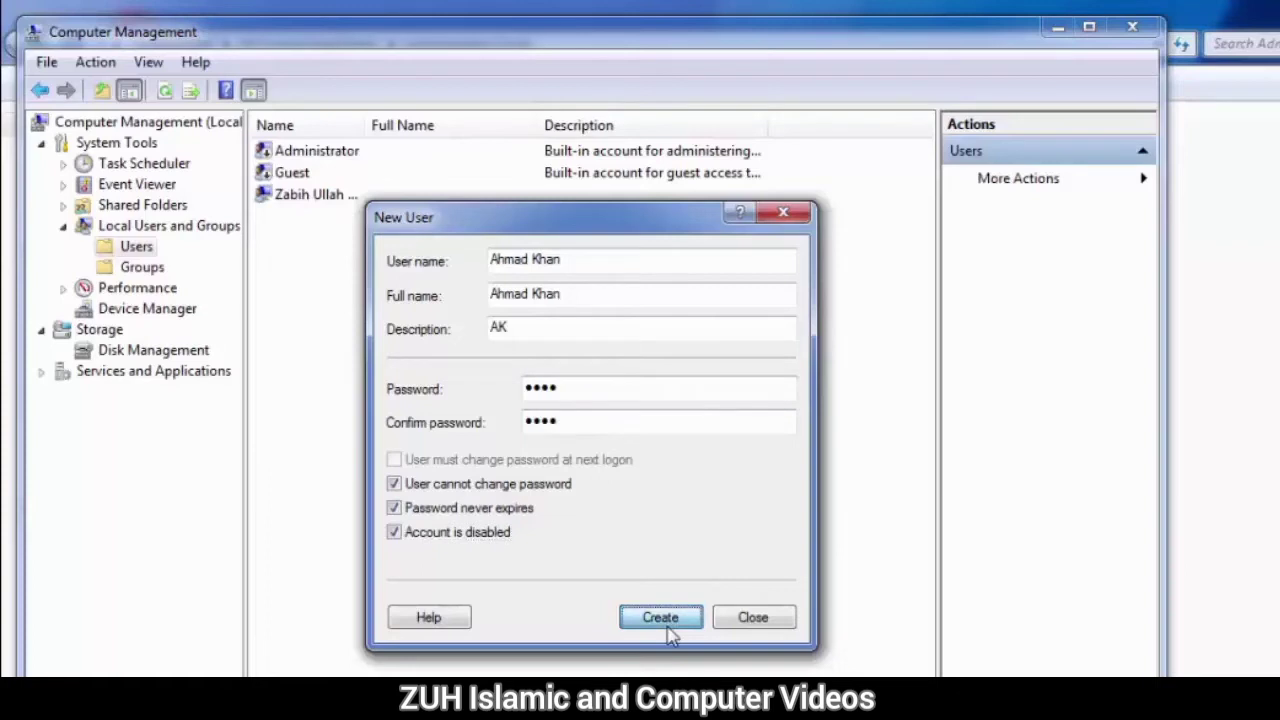
pyautogui.click(745, 624)
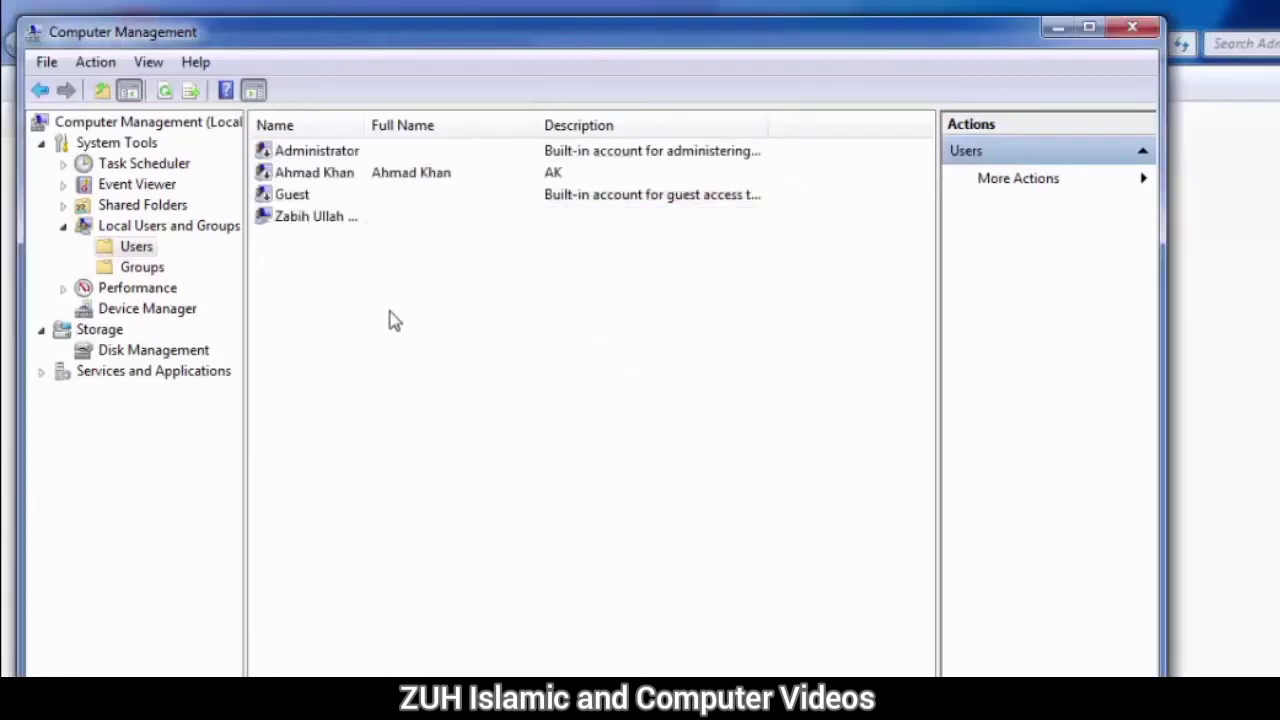
pyautogui.click(330, 172)
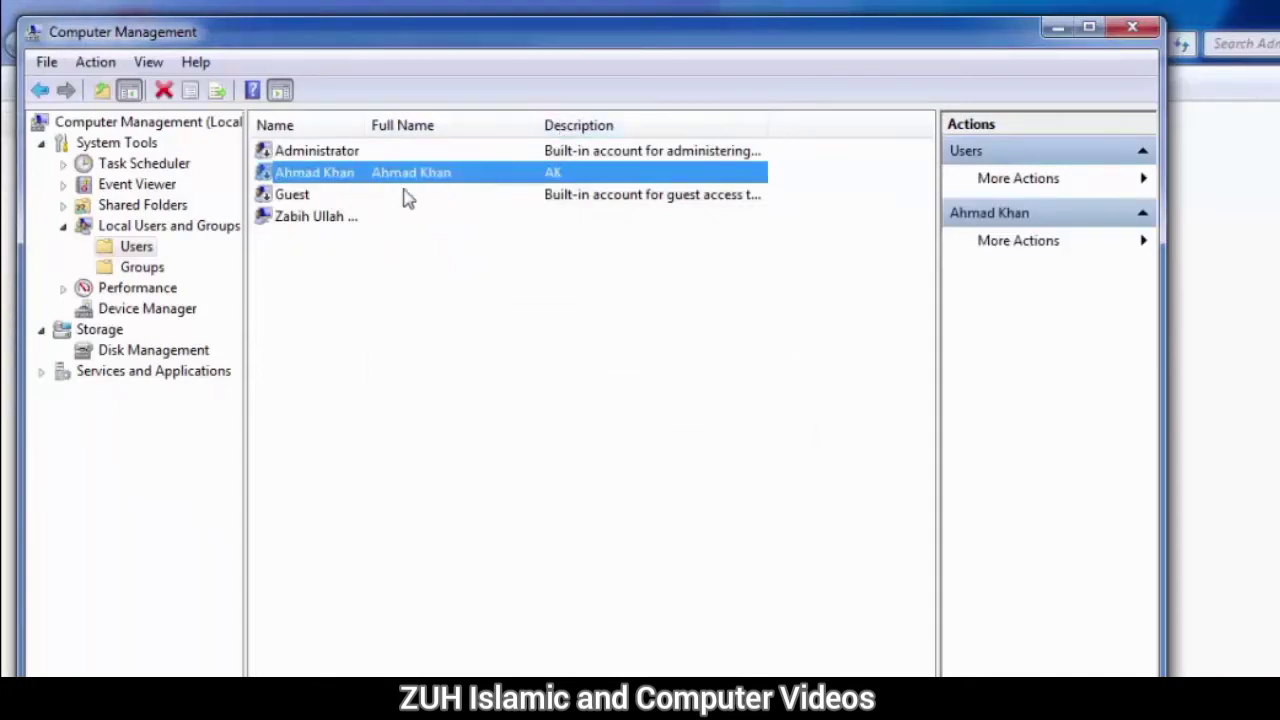
pyautogui.click(294, 196)
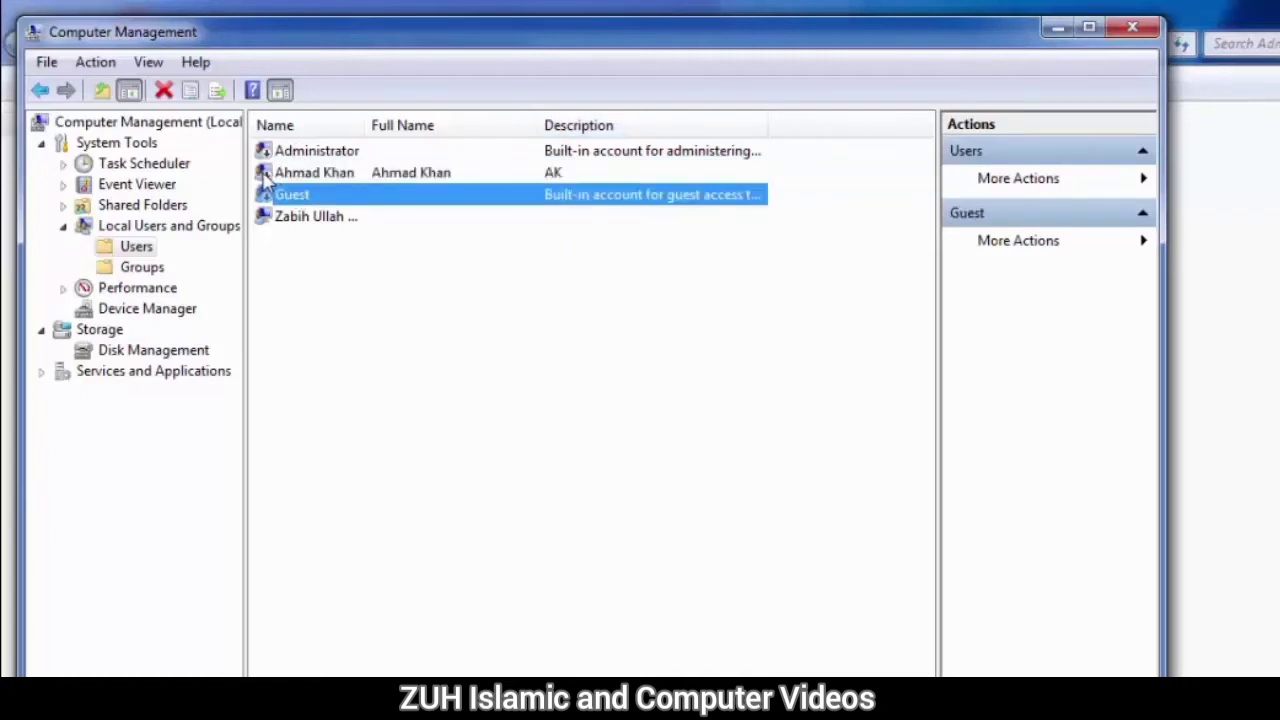
pyautogui.rightClick(284, 178)
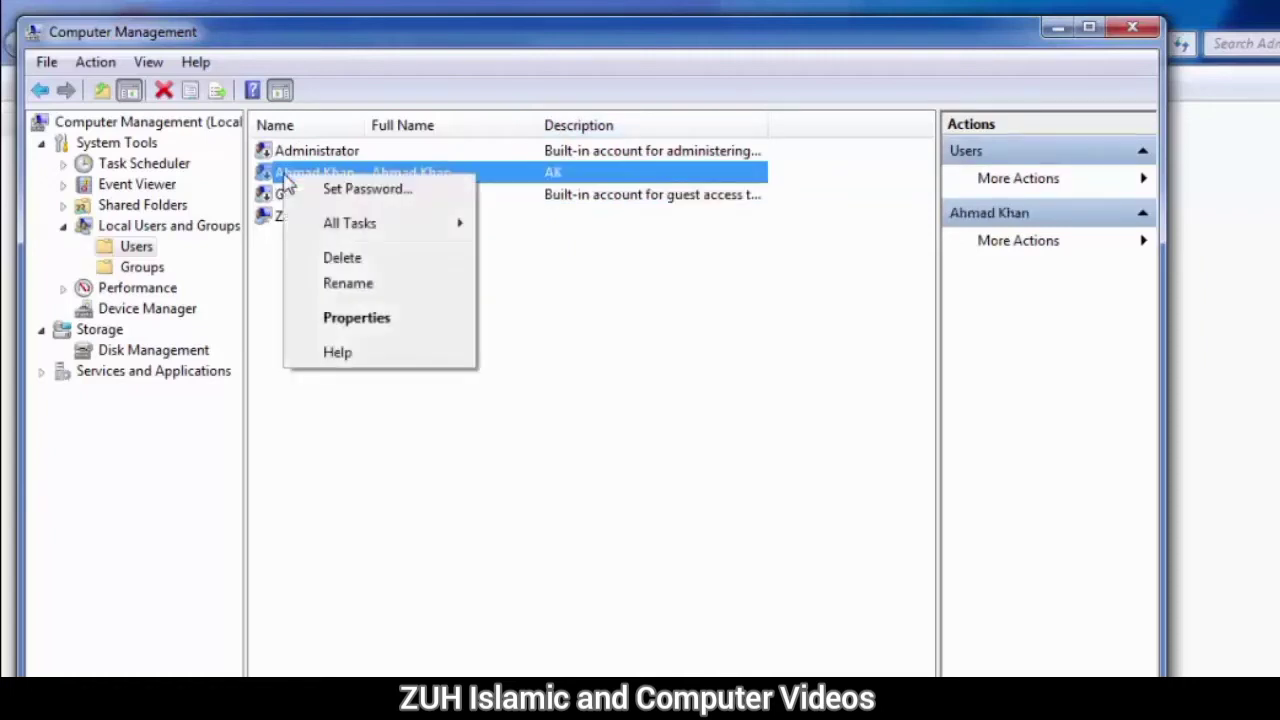
pyautogui.click(365, 318)
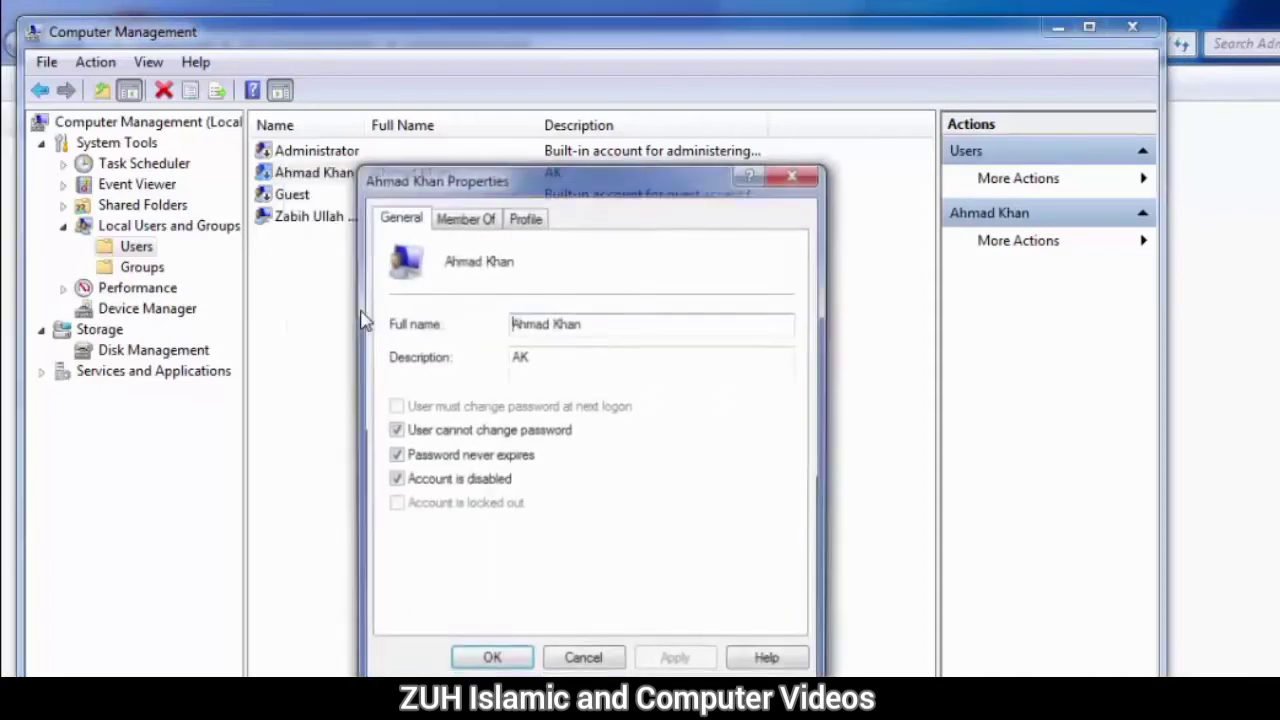
pyautogui.click(455, 482)
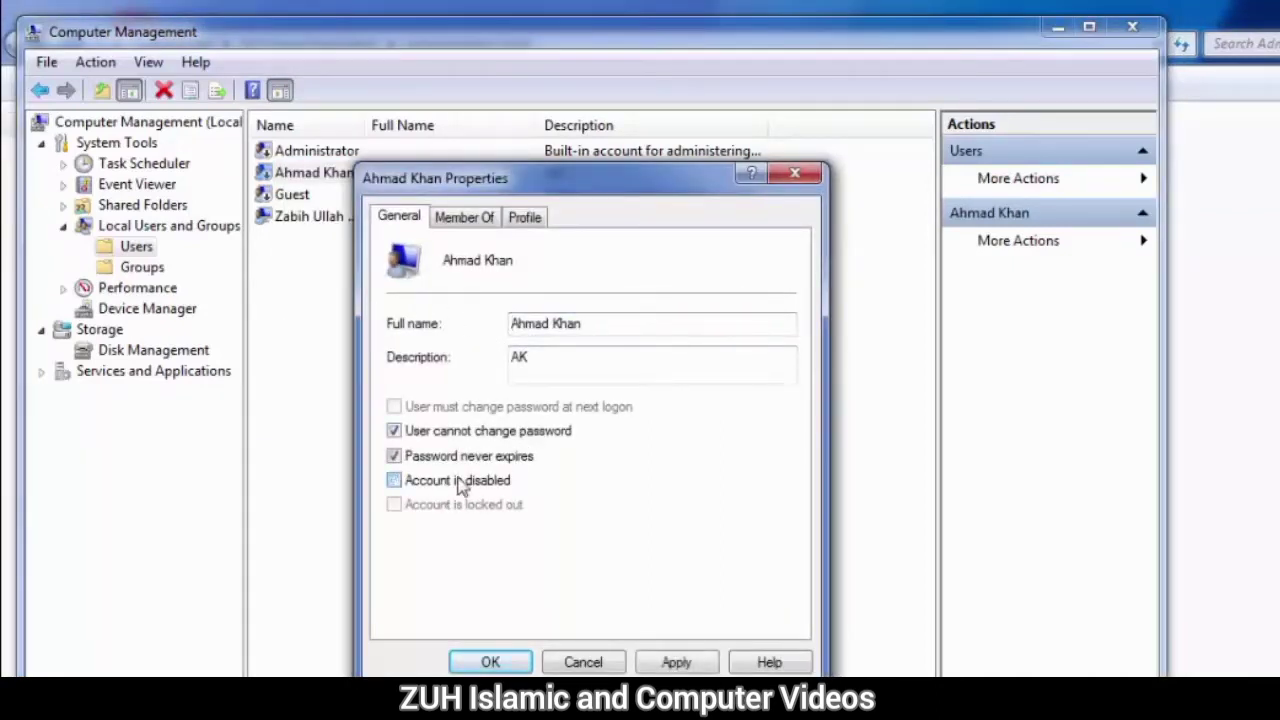
pyautogui.click(491, 662)
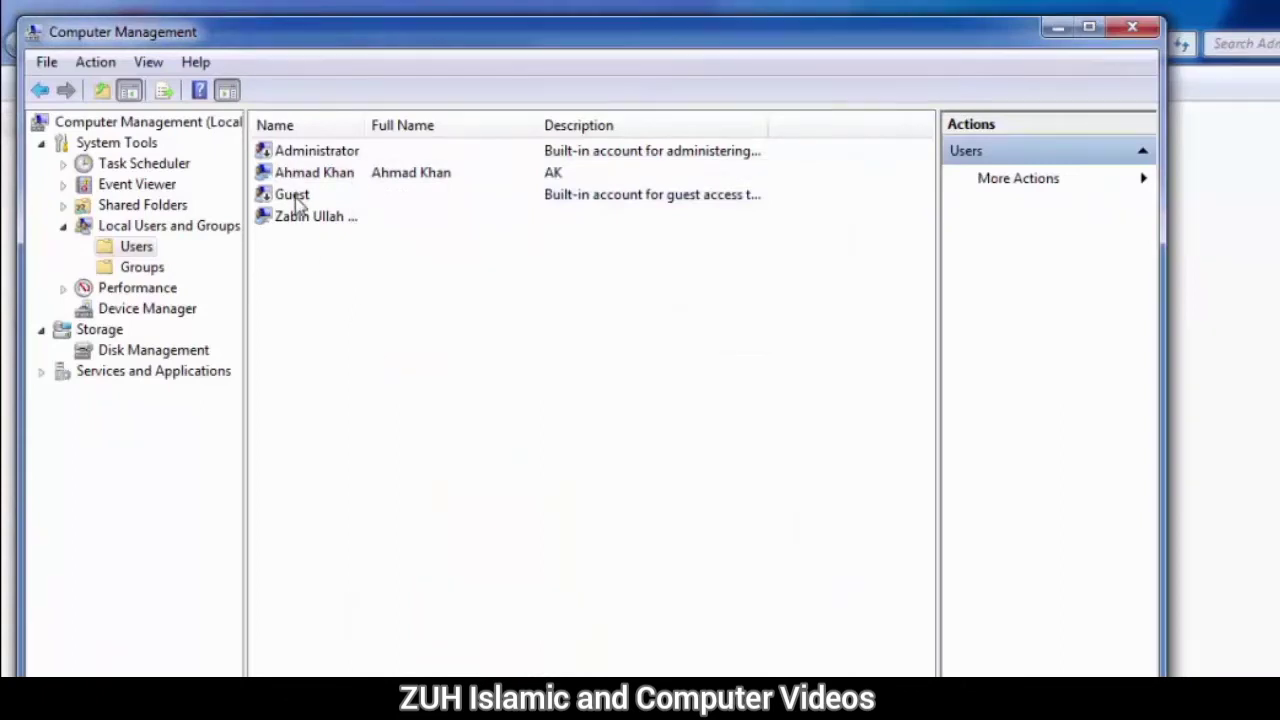
pyautogui.click(285, 176)
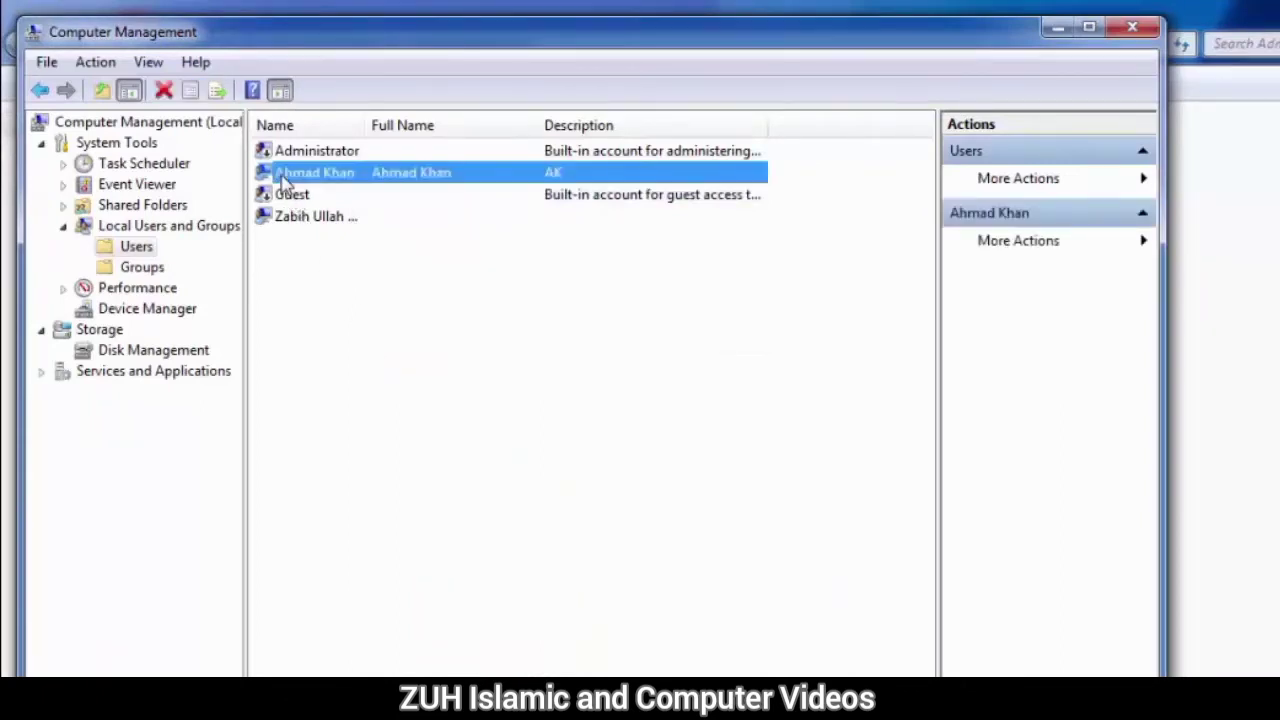
pyautogui.rightClick(284, 178)
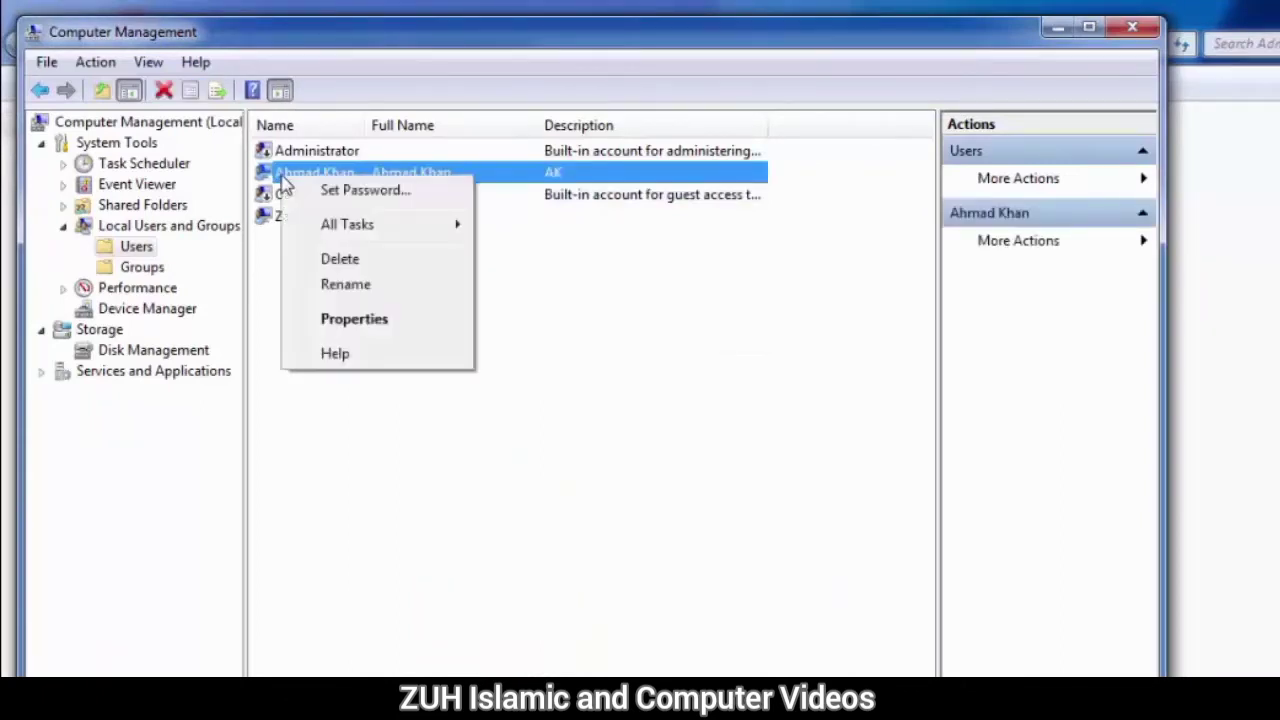
pyautogui.click(375, 322)
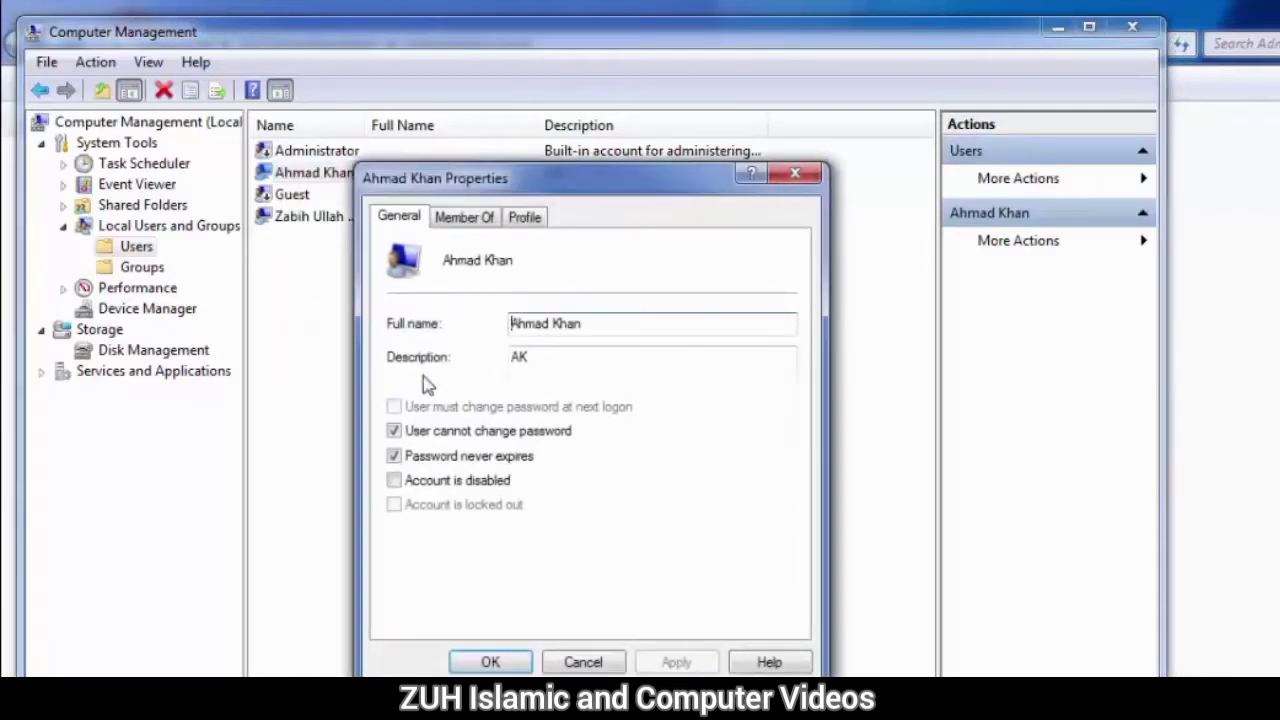
pyautogui.click(408, 482)
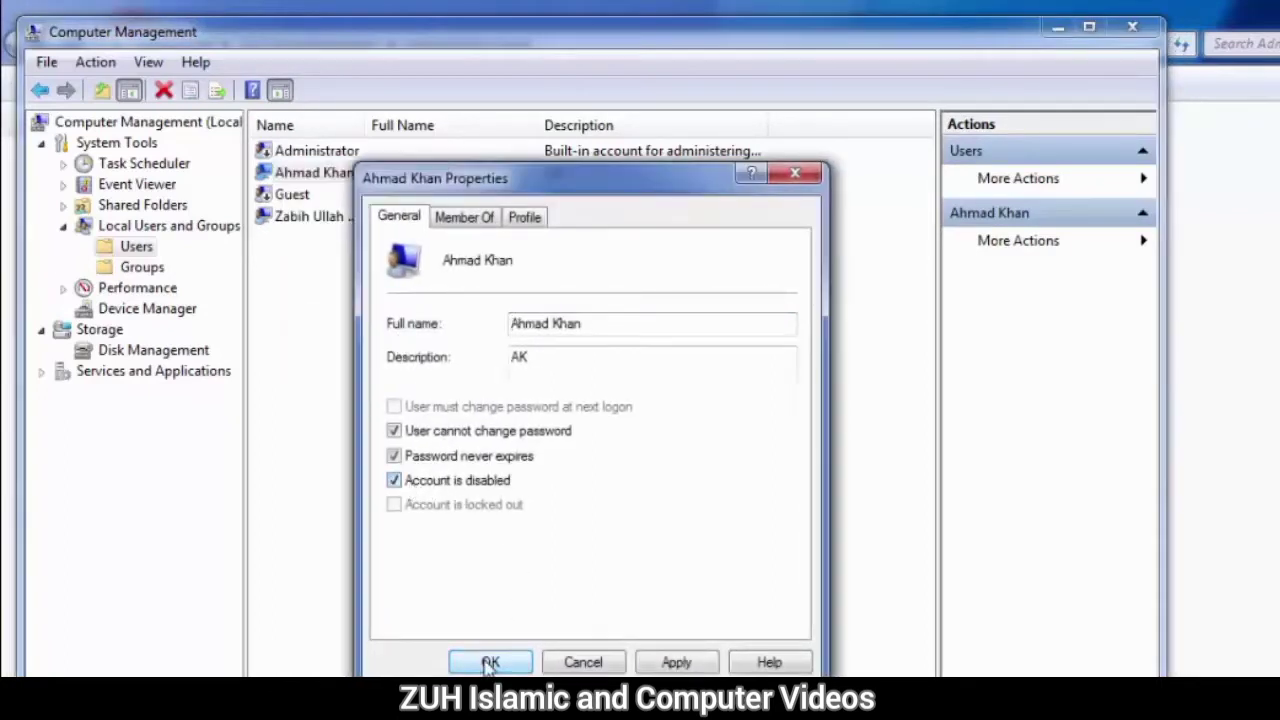
pyautogui.click(490, 662)
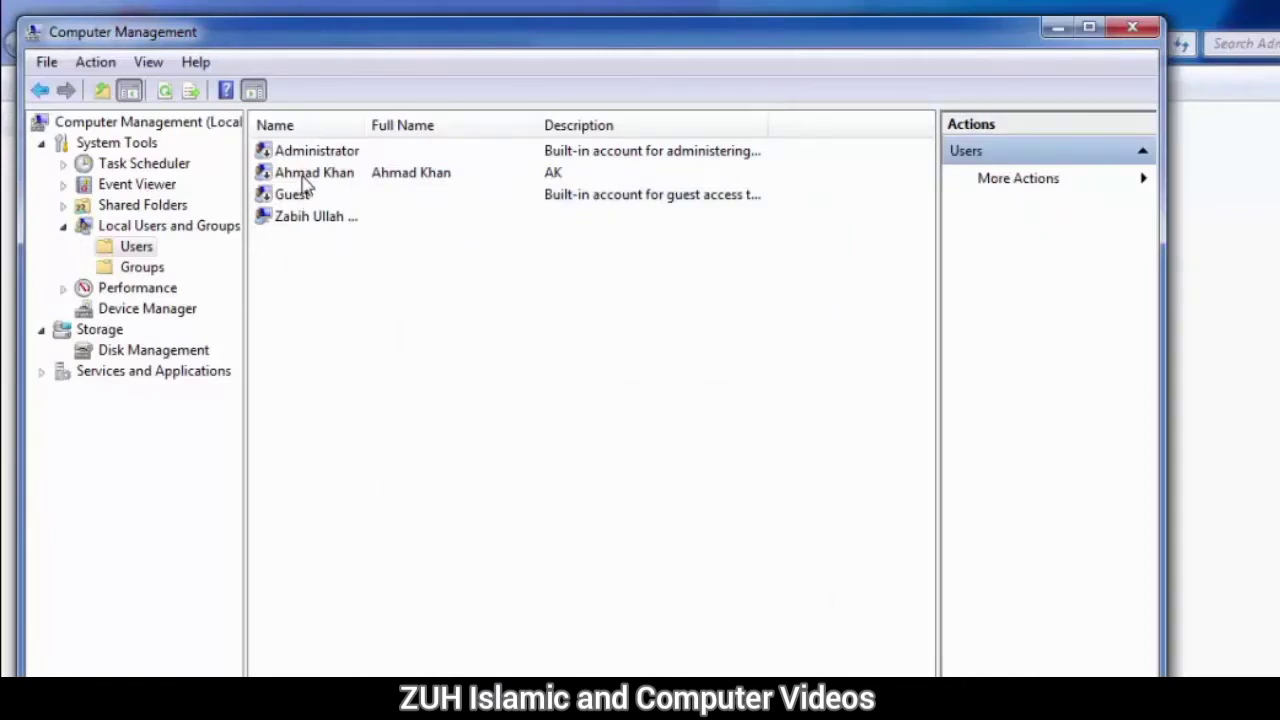
# Step: Close Computer Management, open Local Security Policy from Administrative Tools and show the Password Policy settings
pyautogui.click(1133, 40)
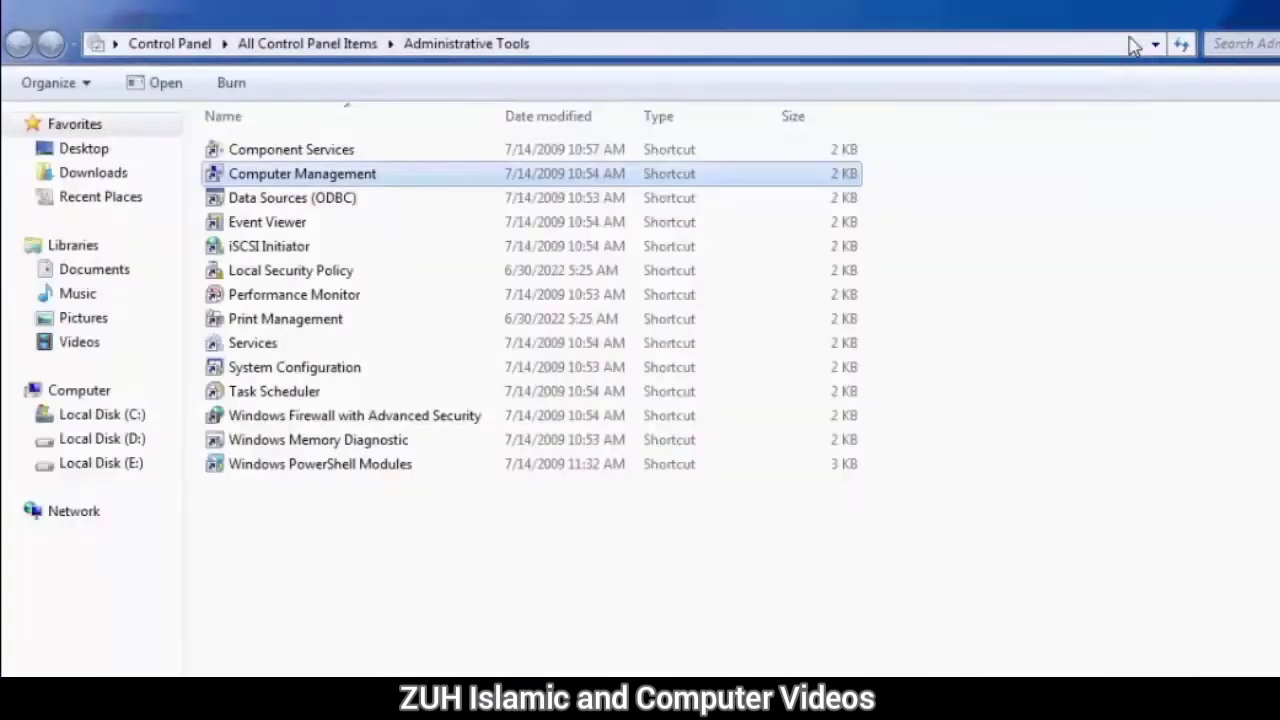
pyautogui.click(270, 276)
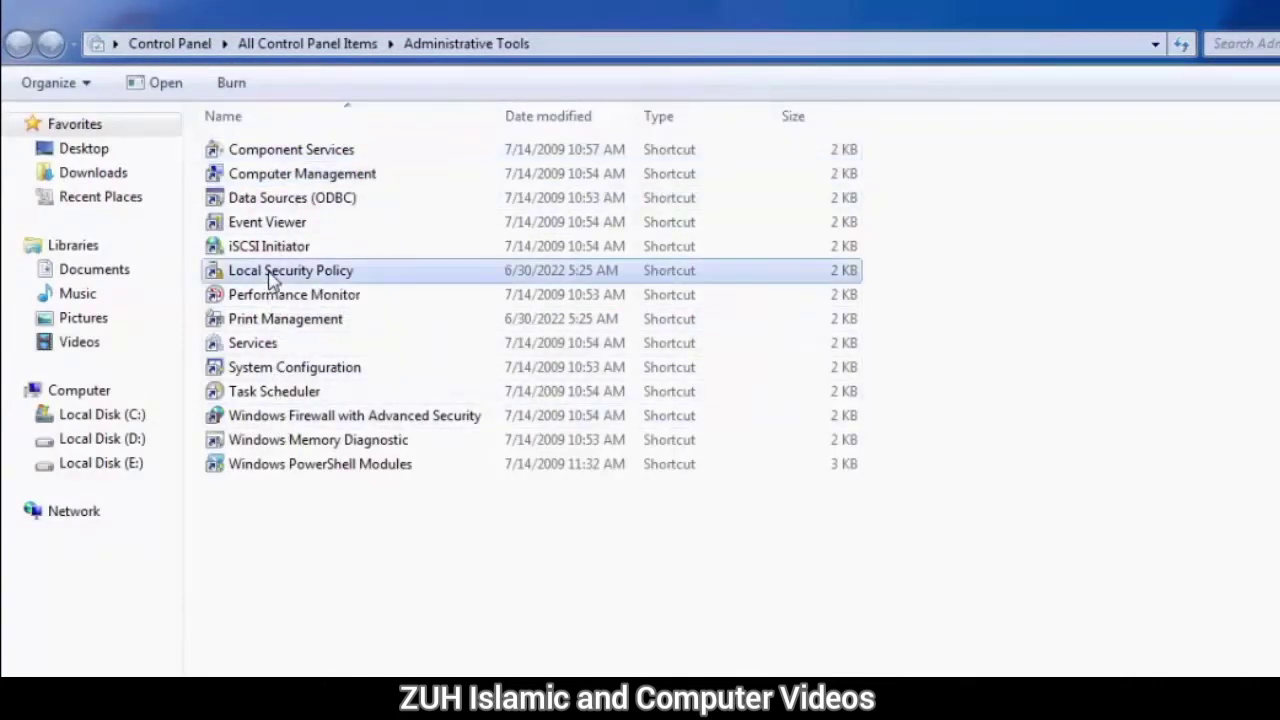
pyautogui.doubleClick(272, 280)
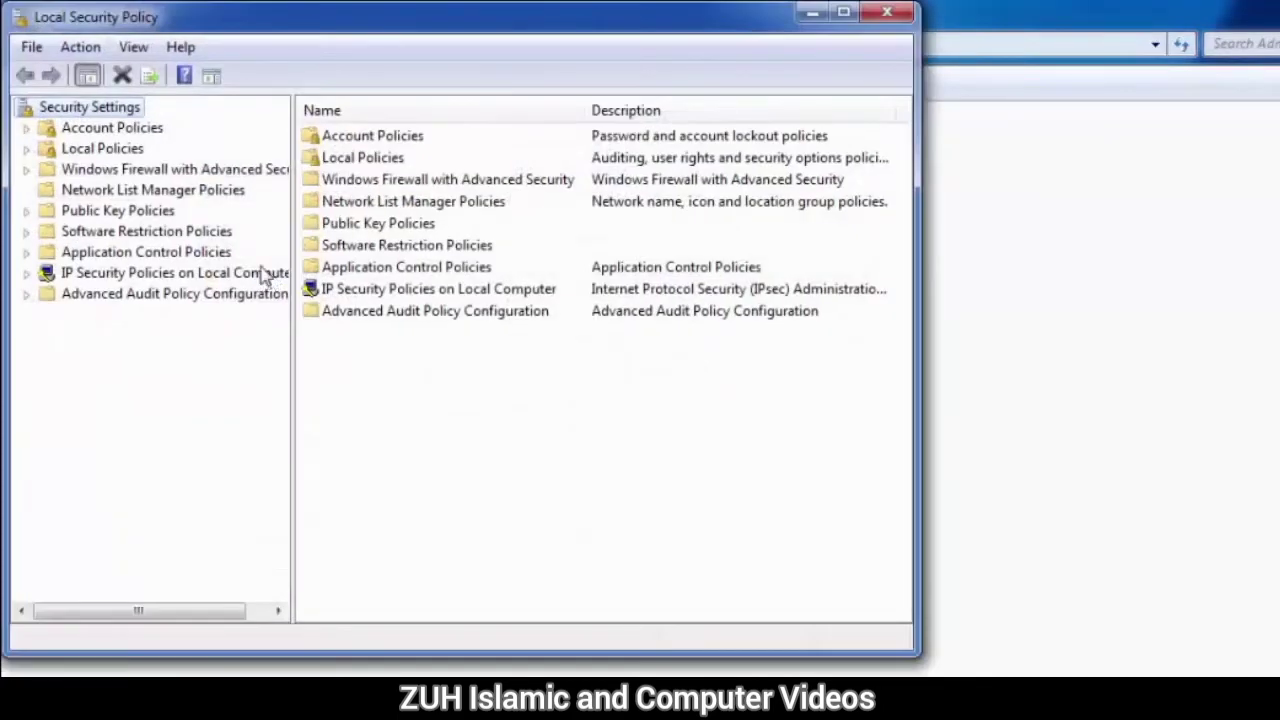
pyautogui.click(112, 129)
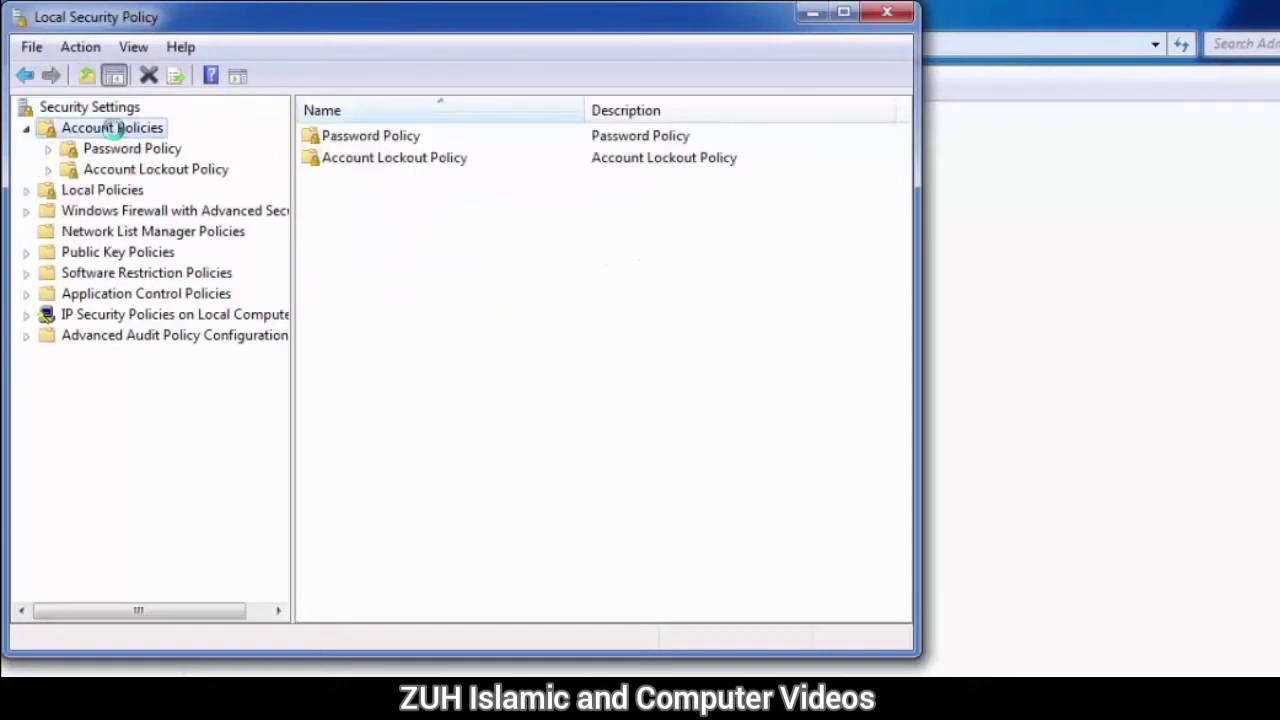
pyautogui.doubleClick(360, 140)
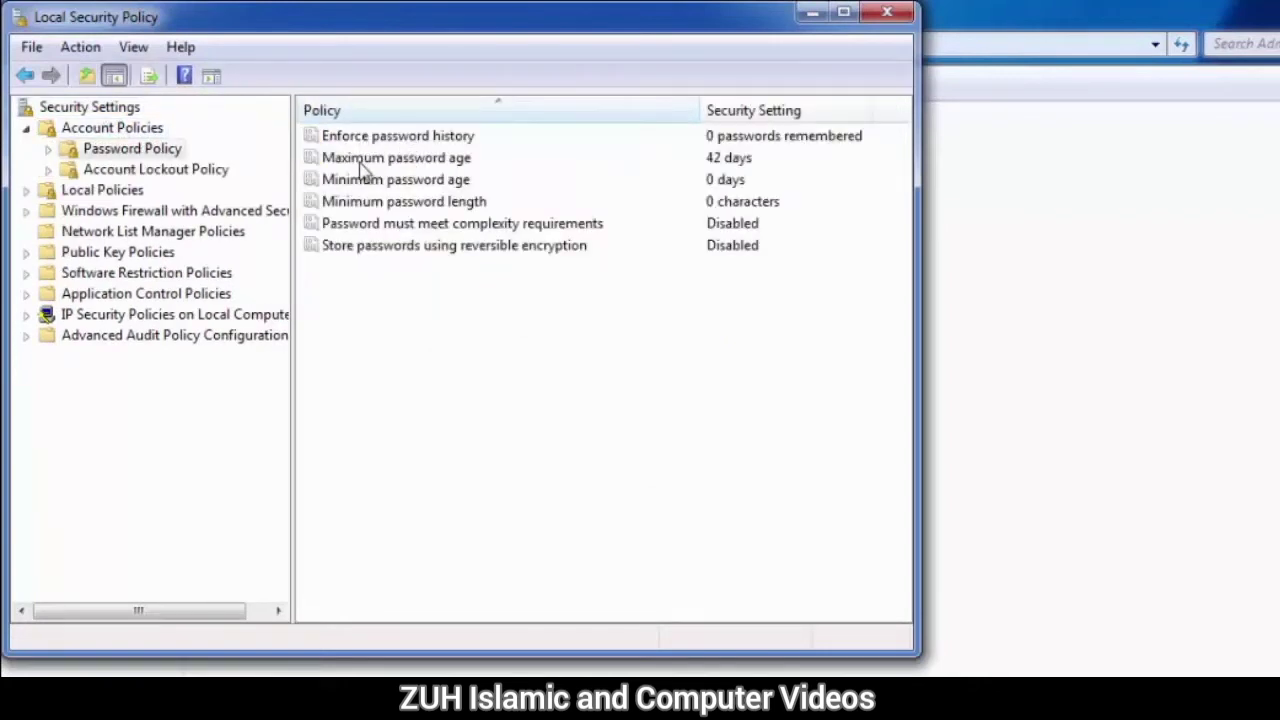
# Step: Set the Maximum password age policy to 30 days and close Local Security Policy
pyautogui.click(405, 168)
pyautogui.doubleClick(405, 168)
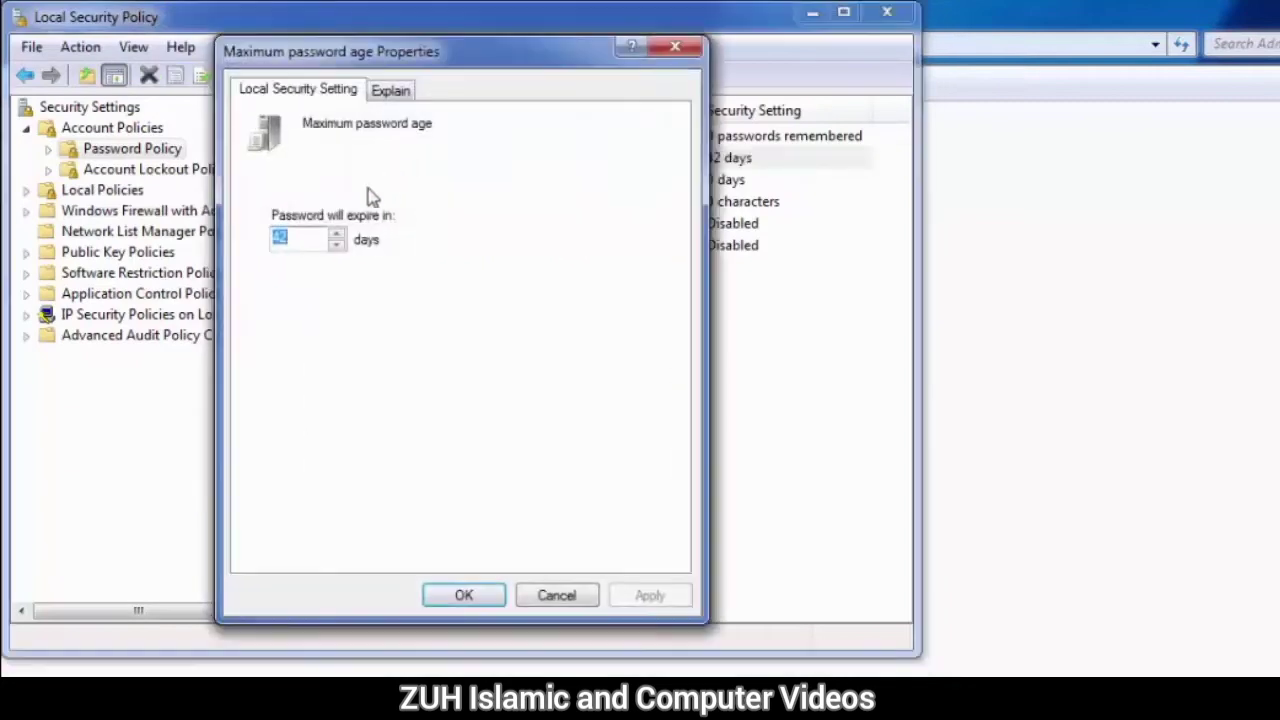
pyautogui.doubleClick(282, 239)
pyautogui.click(338, 235)
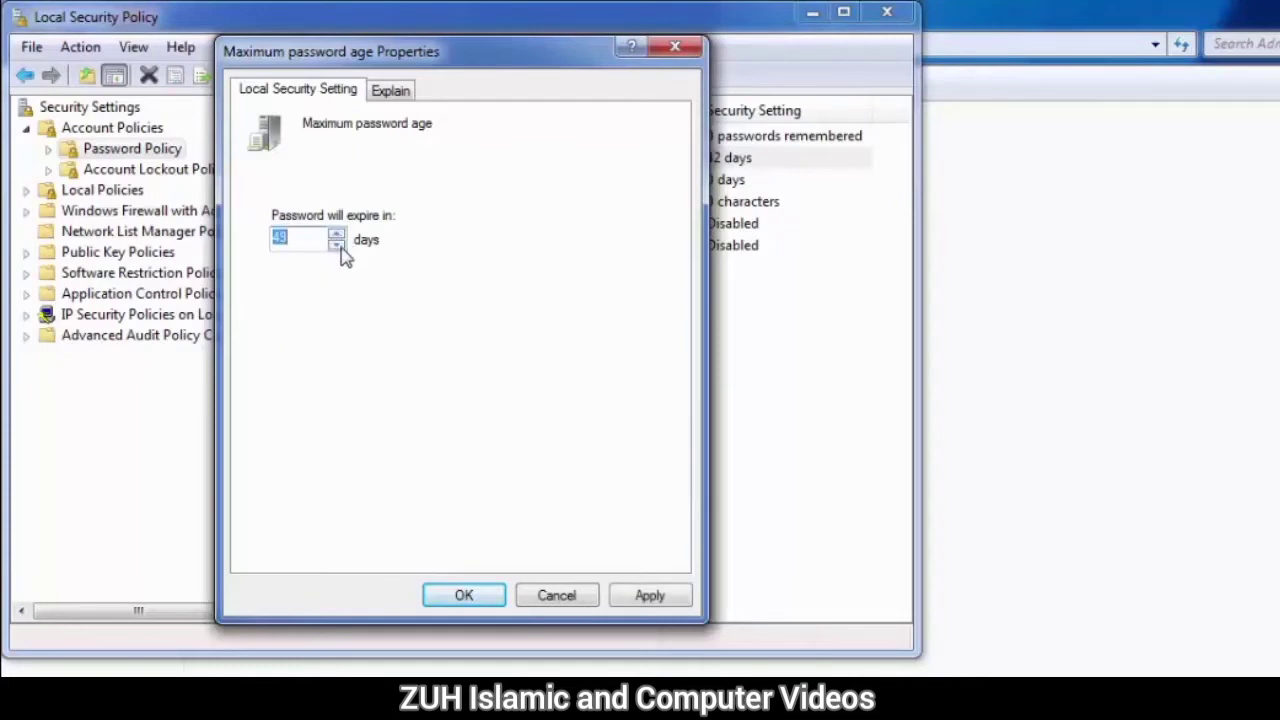
pyautogui.click(337, 245)
pyautogui.click(337, 245)
pyautogui.click(337, 245)
pyautogui.click(337, 245)
pyautogui.click(337, 245)
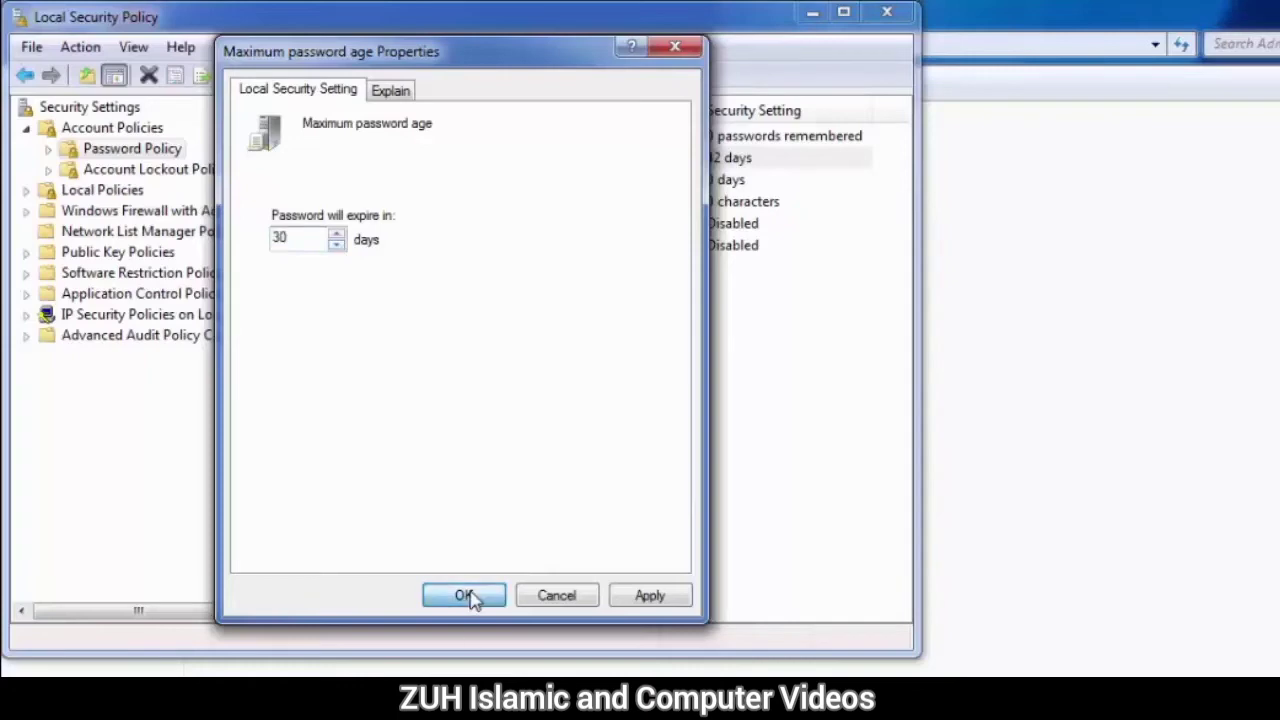
pyautogui.click(464, 595)
pyautogui.click(887, 12)
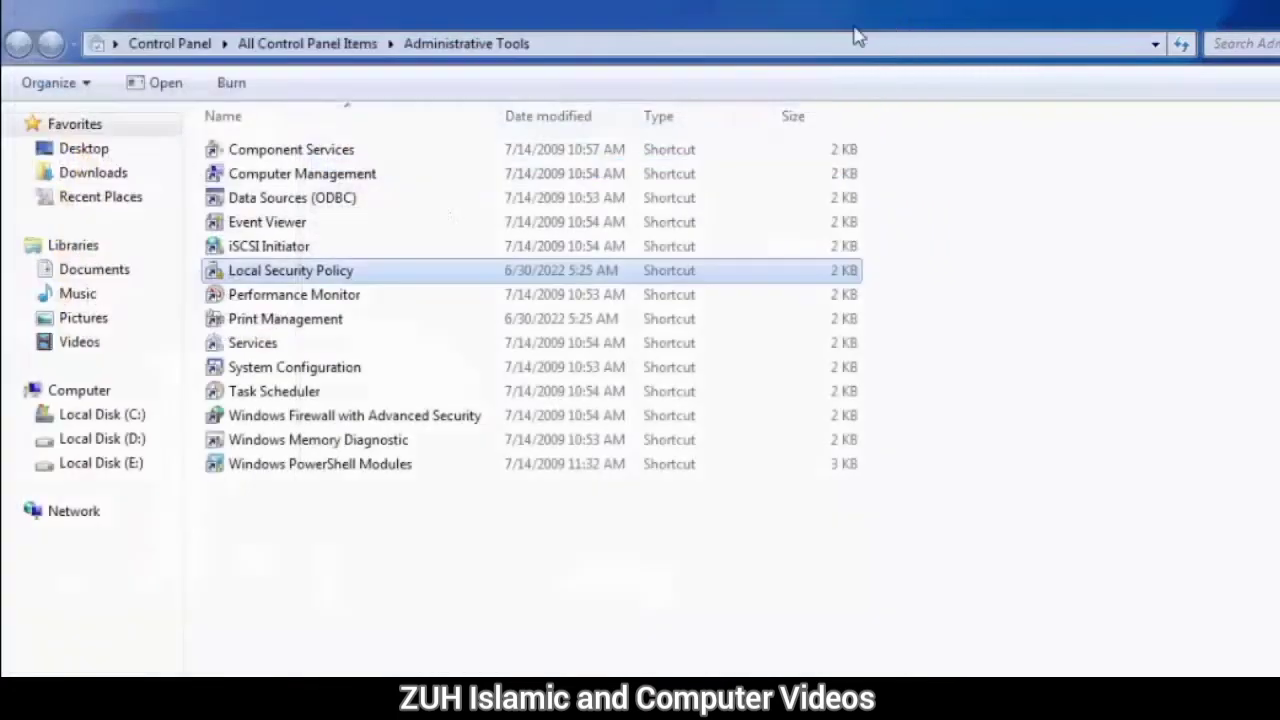
# Step: Reopen Computer Management from Administrative Tools and open Disk Management
pyautogui.click(349, 43)
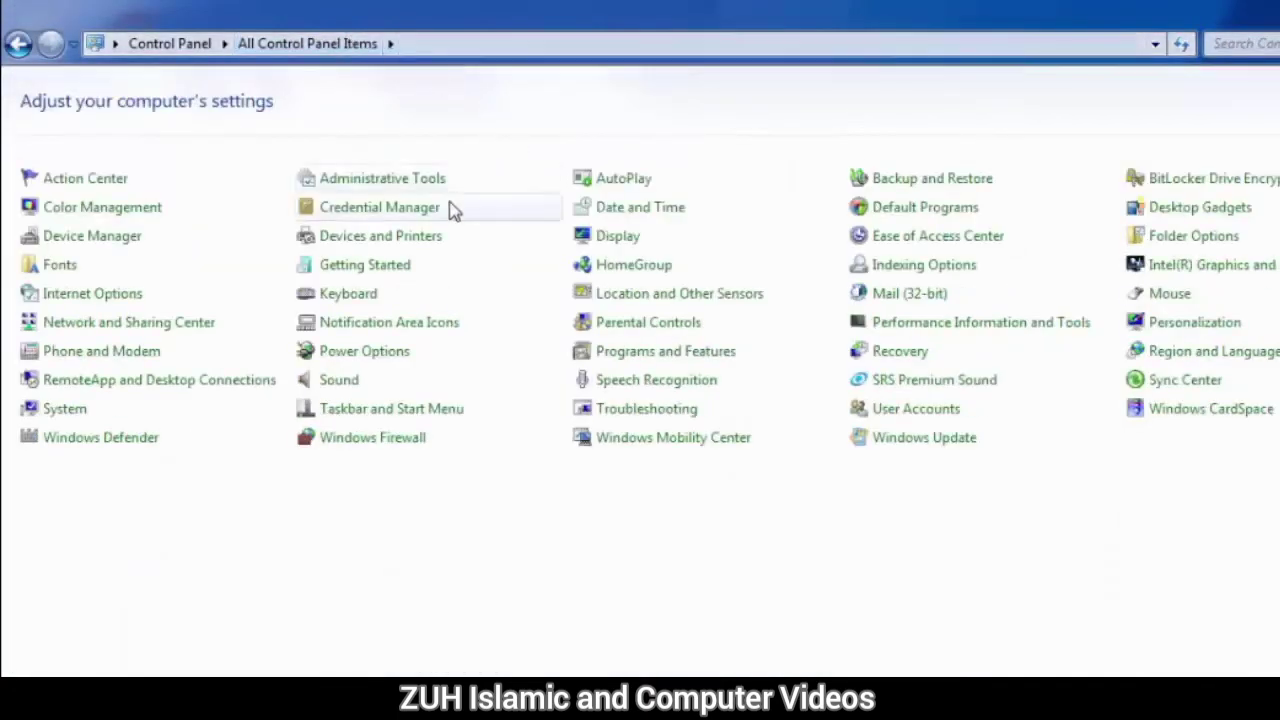
pyautogui.click(385, 183)
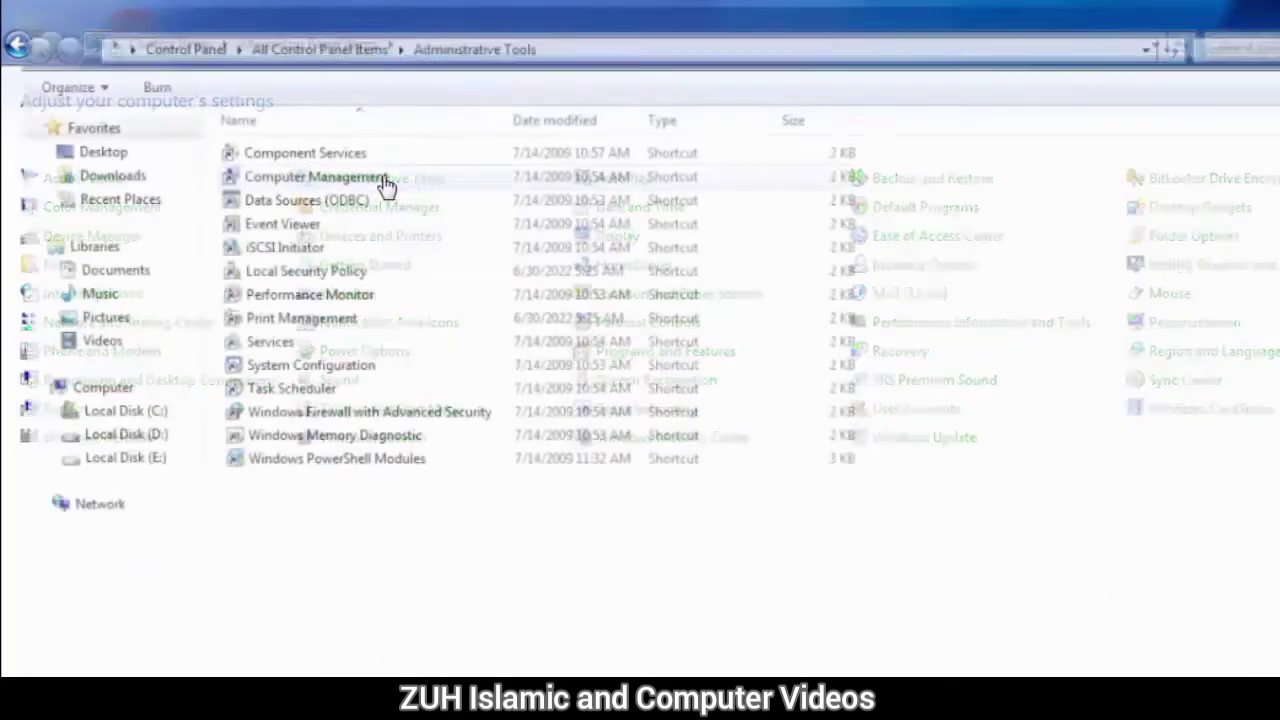
pyautogui.click(360, 178)
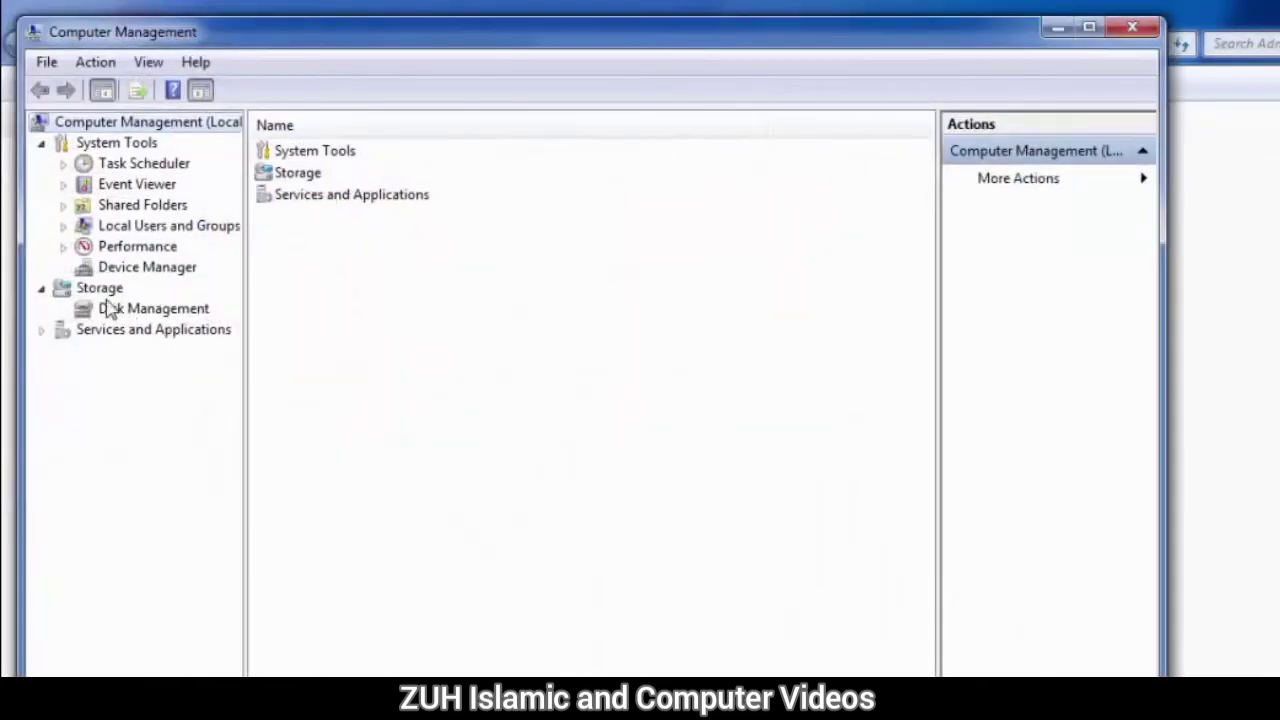
pyautogui.click(122, 312)
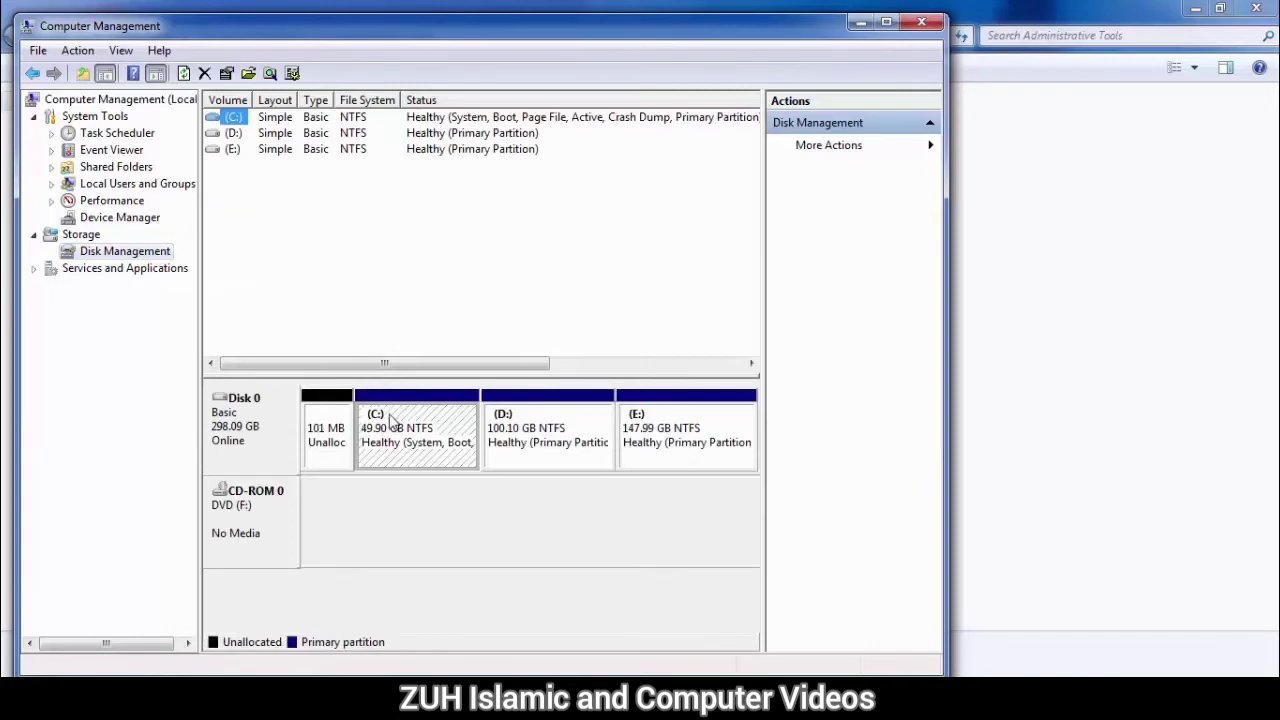
# Step: Examine the disk partitions in Disk Management and the drives in the Computer window
pyautogui.click(538, 436)
pyautogui.click(642, 440)
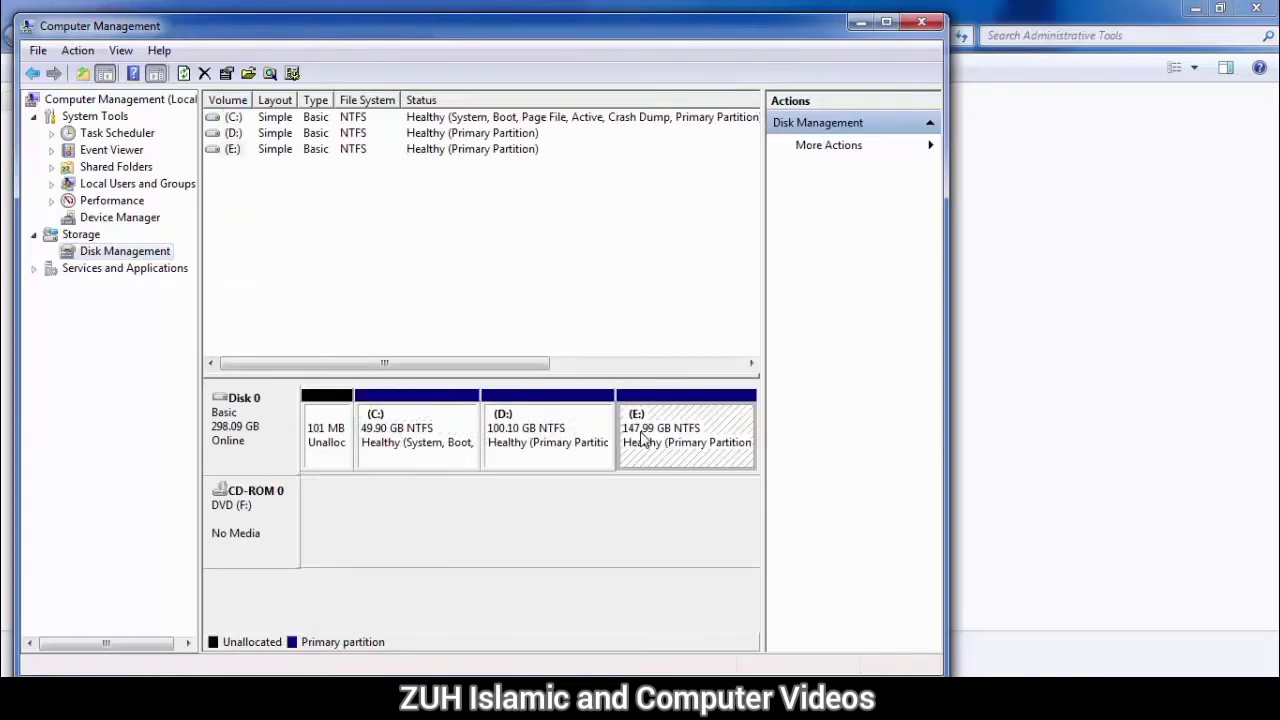
pyautogui.click(578, 427)
pyautogui.click(651, 431)
pyautogui.click(22, 698)
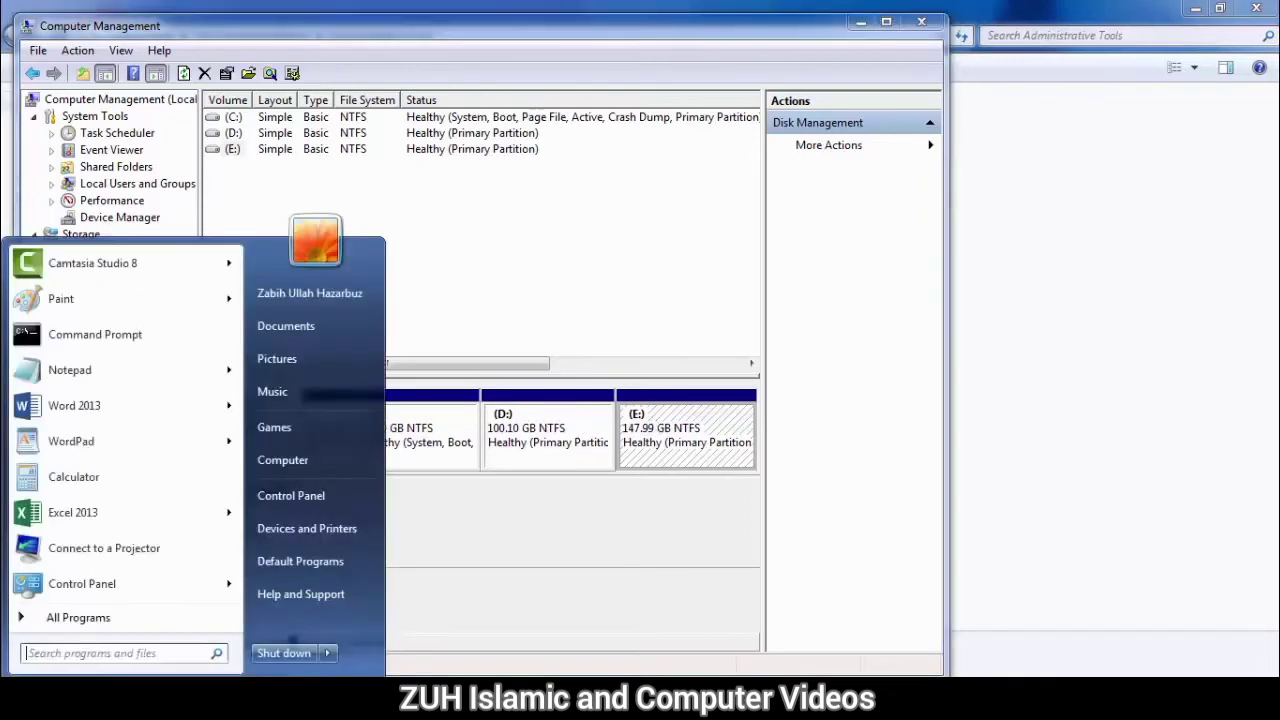
pyautogui.click(283, 460)
pyautogui.click(735, 145)
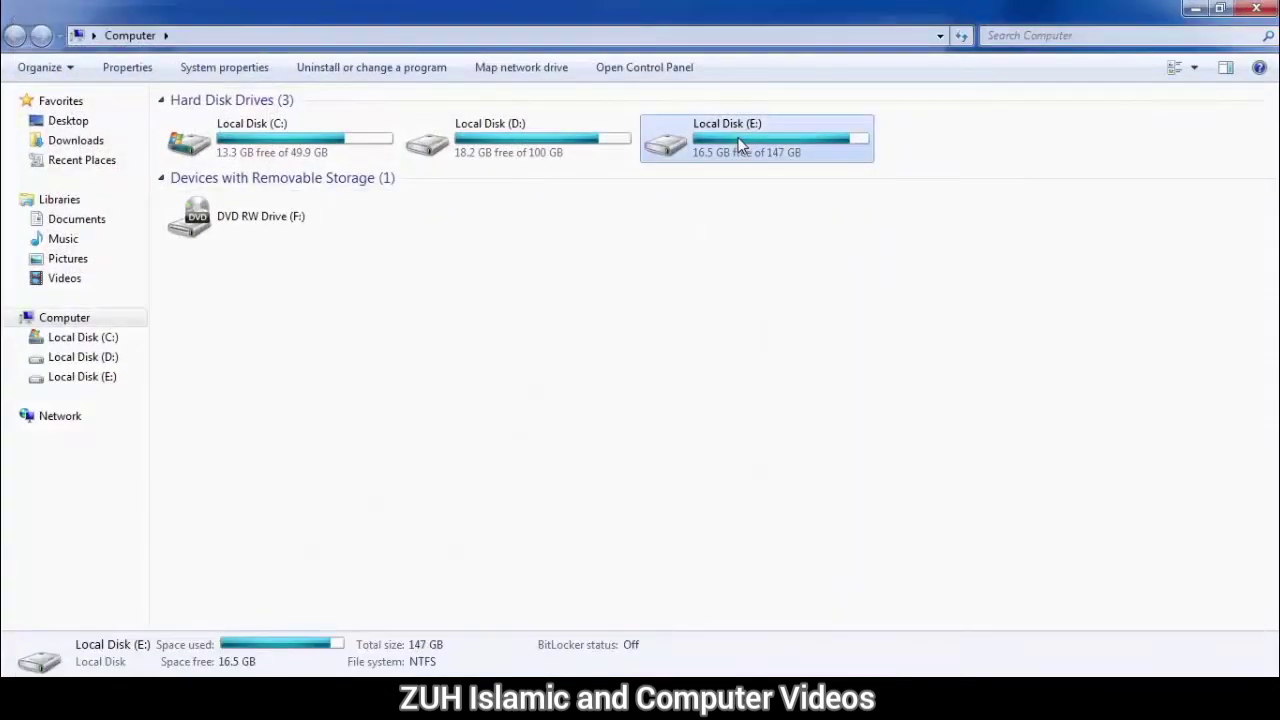
pyautogui.click(1256, 8)
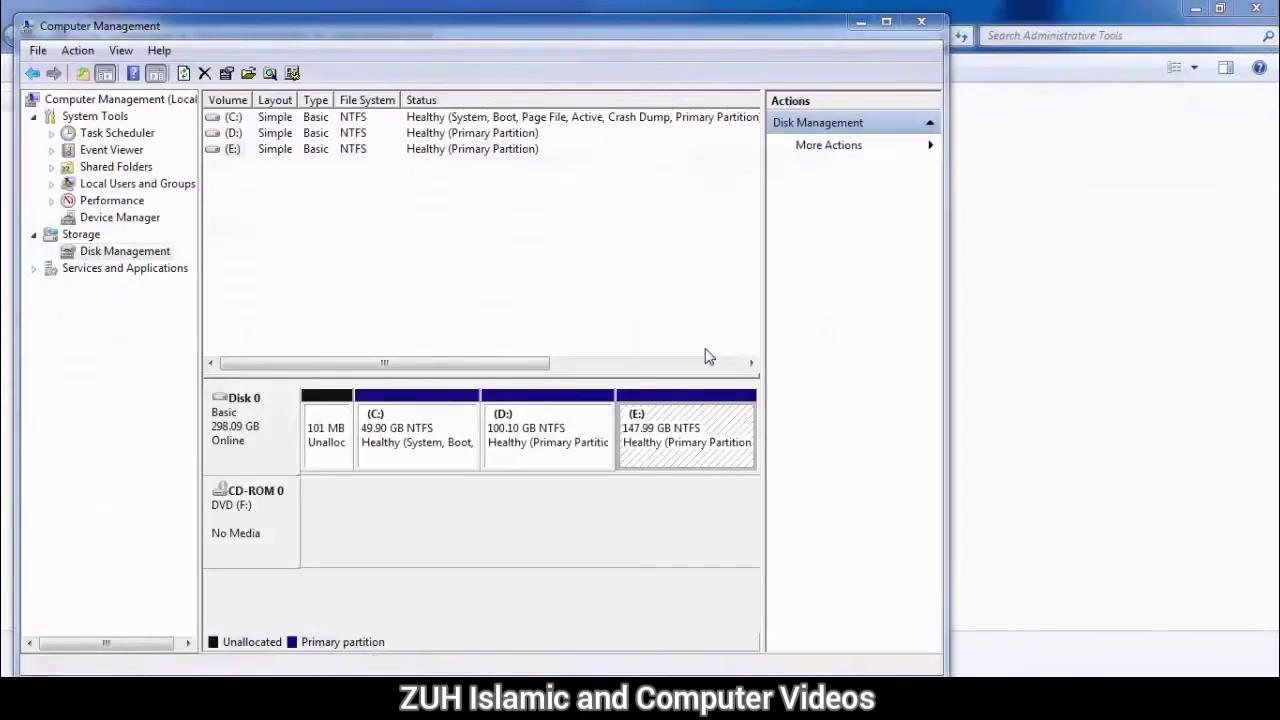
# Step: Remove the drive letter E from the E: partition
pyautogui.rightClick(671, 416)
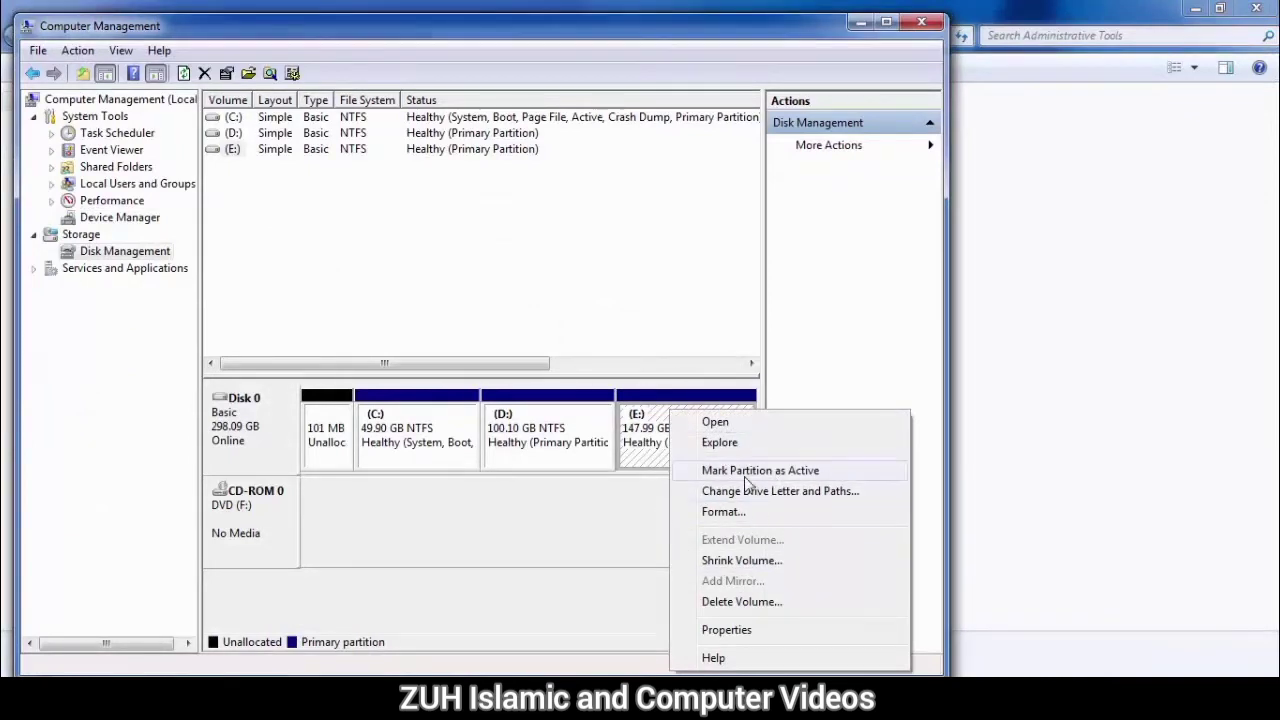
pyautogui.click(774, 492)
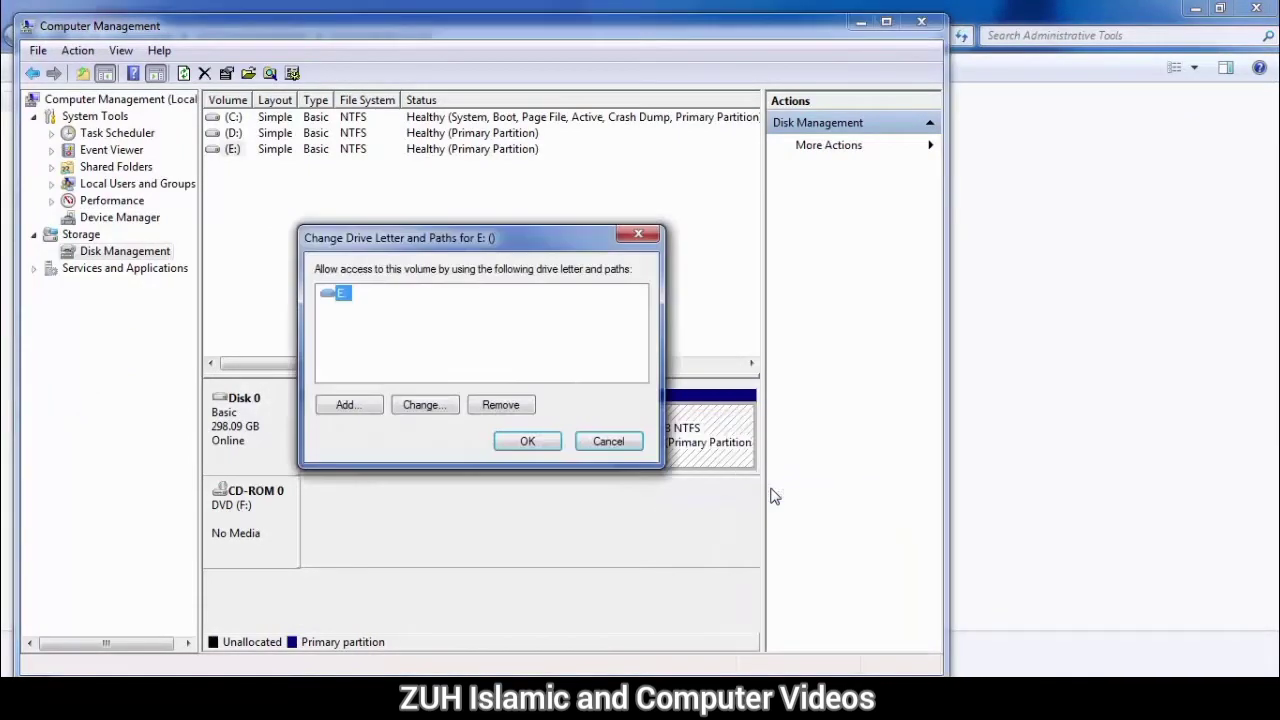
pyautogui.click(497, 406)
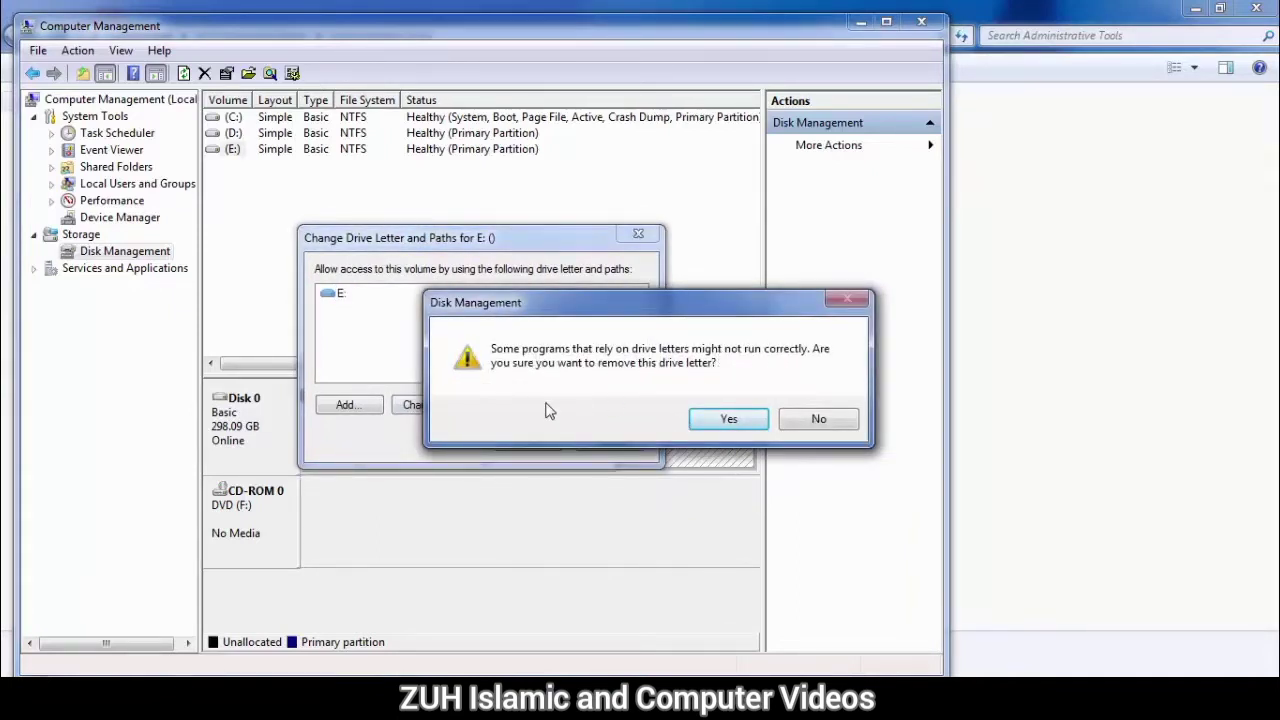
pyautogui.click(727, 418)
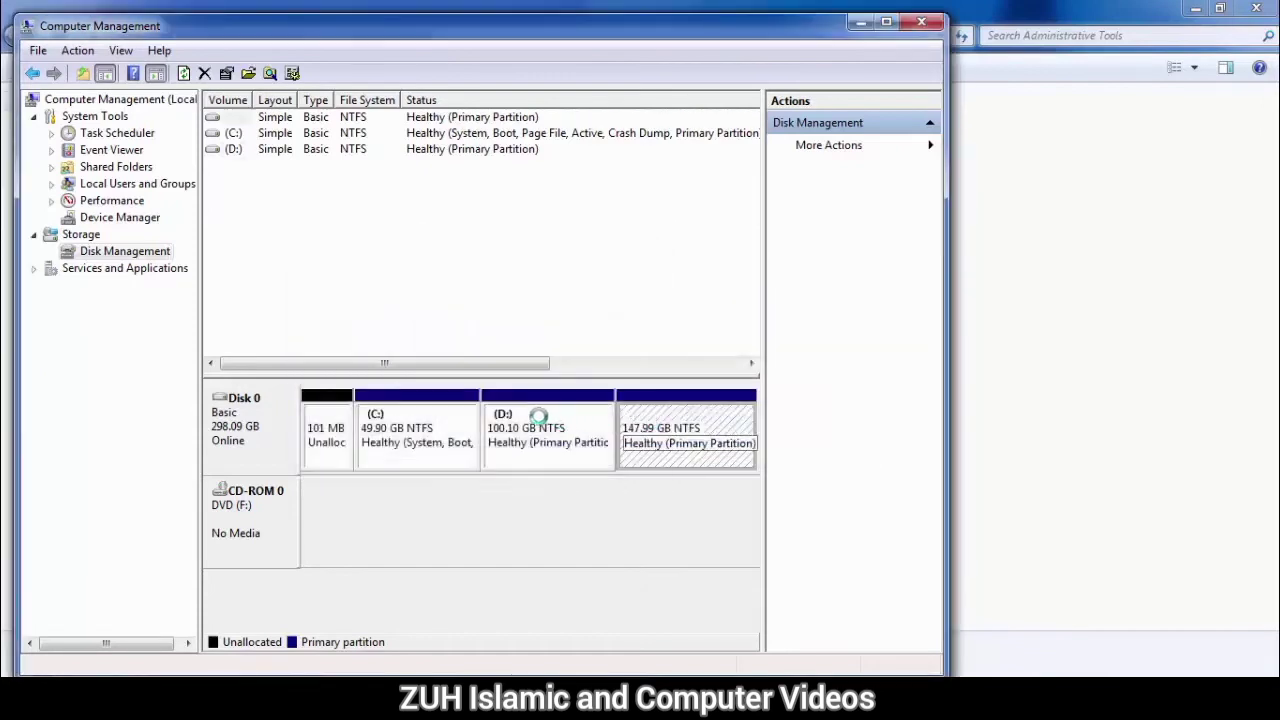
# Step: Open the Computer window from the Start menu to review the listed drives, then close it
pyautogui.press('super')
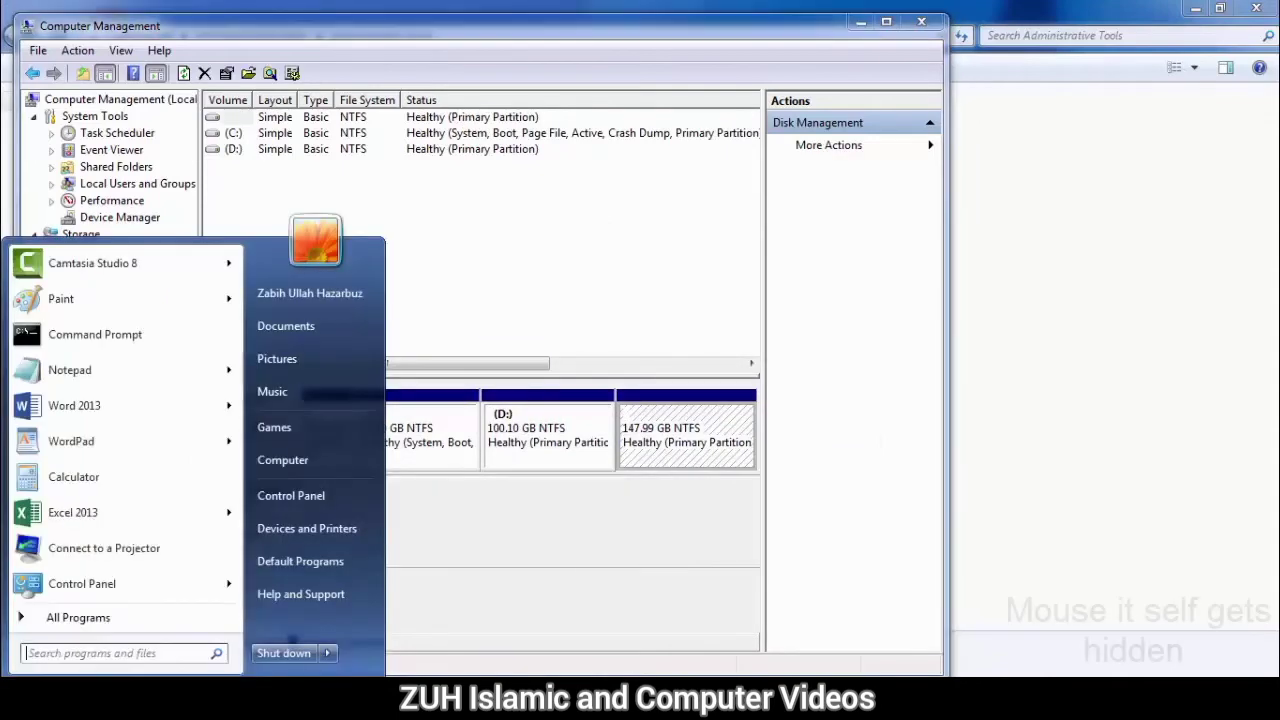
pyautogui.press('Down')
pyautogui.press('Down')
pyautogui.press('Down')
pyautogui.press('Return')
pyautogui.moveTo(816, 281); pyautogui.dragTo(681, 105)
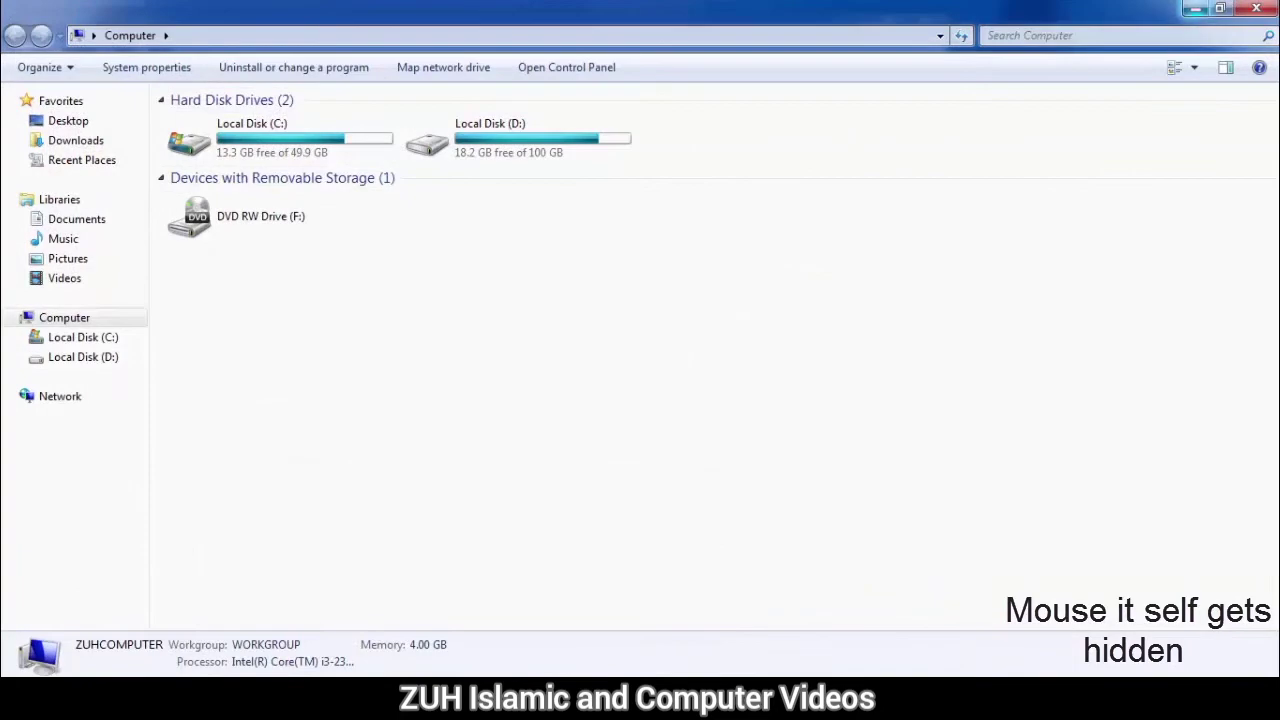
pyautogui.click(1256, 8)
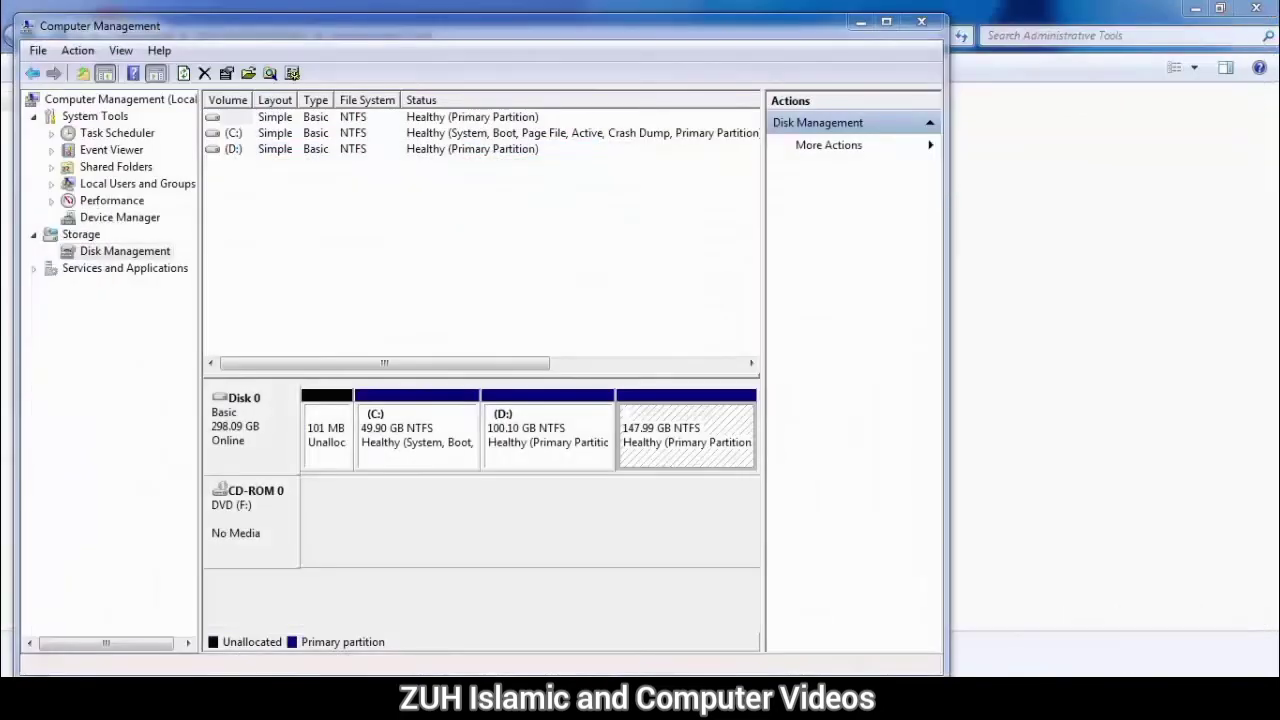
# Step: Assign the drive letter E to the 147.99 GB partition and view it in the Computer window
pyautogui.rightClick(677, 413)
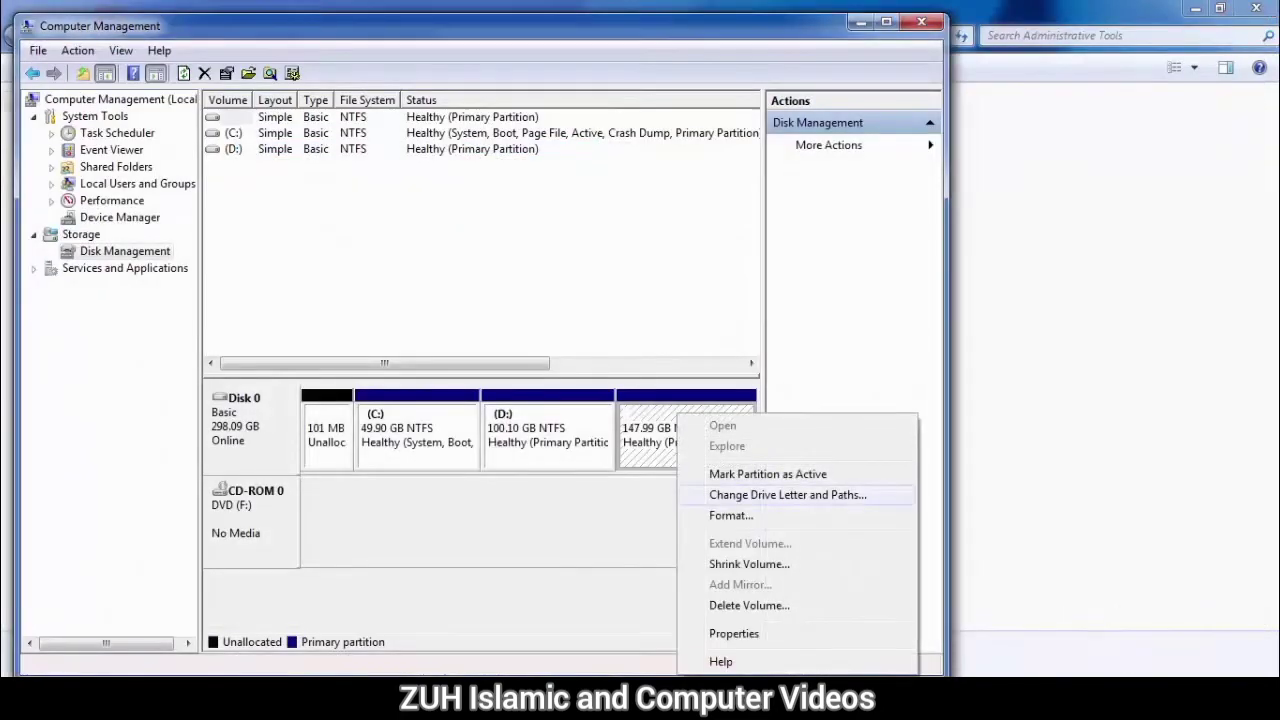
pyautogui.click(787, 494)
pyautogui.click(349, 404)
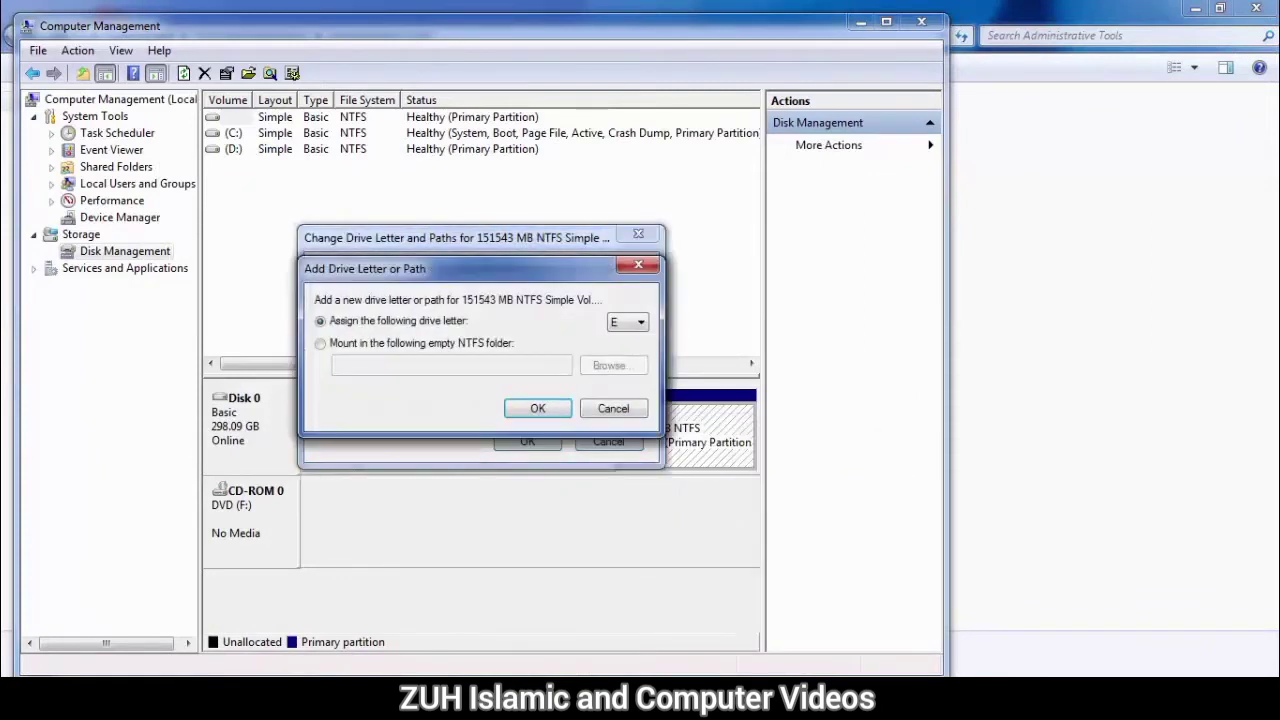
pyautogui.click(536, 408)
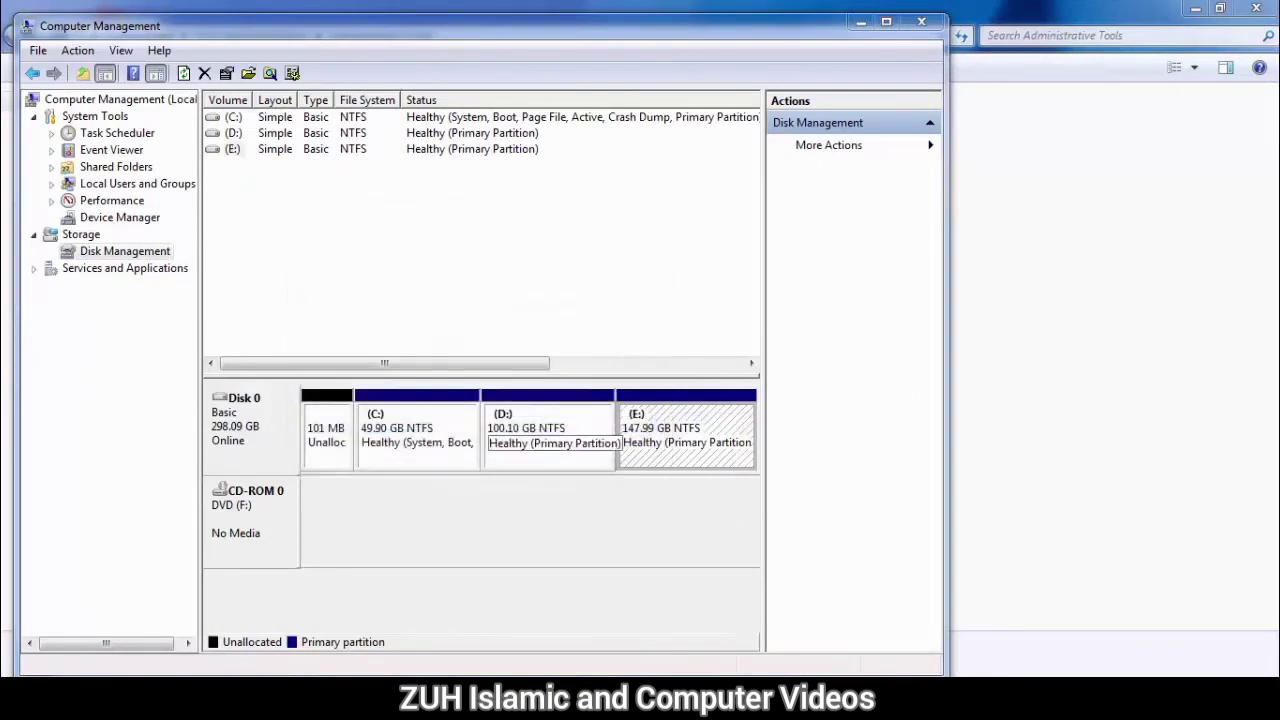
pyautogui.press('super')
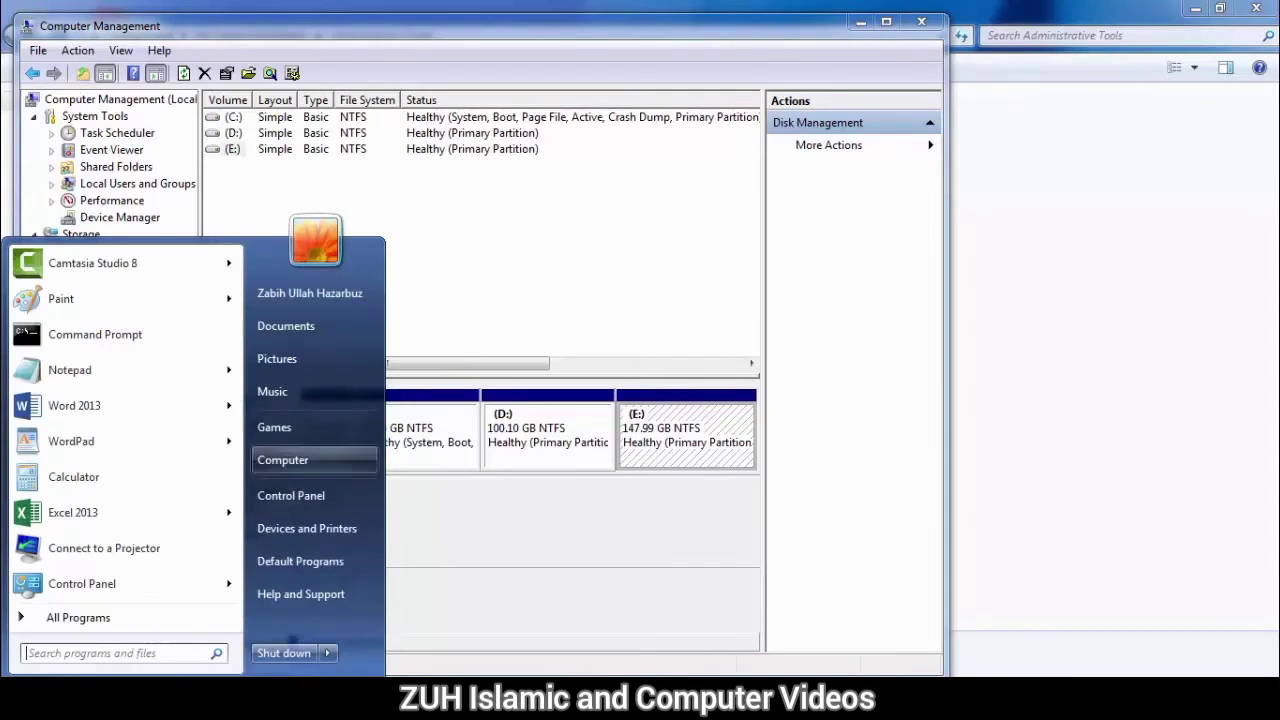
pyautogui.click(282, 459)
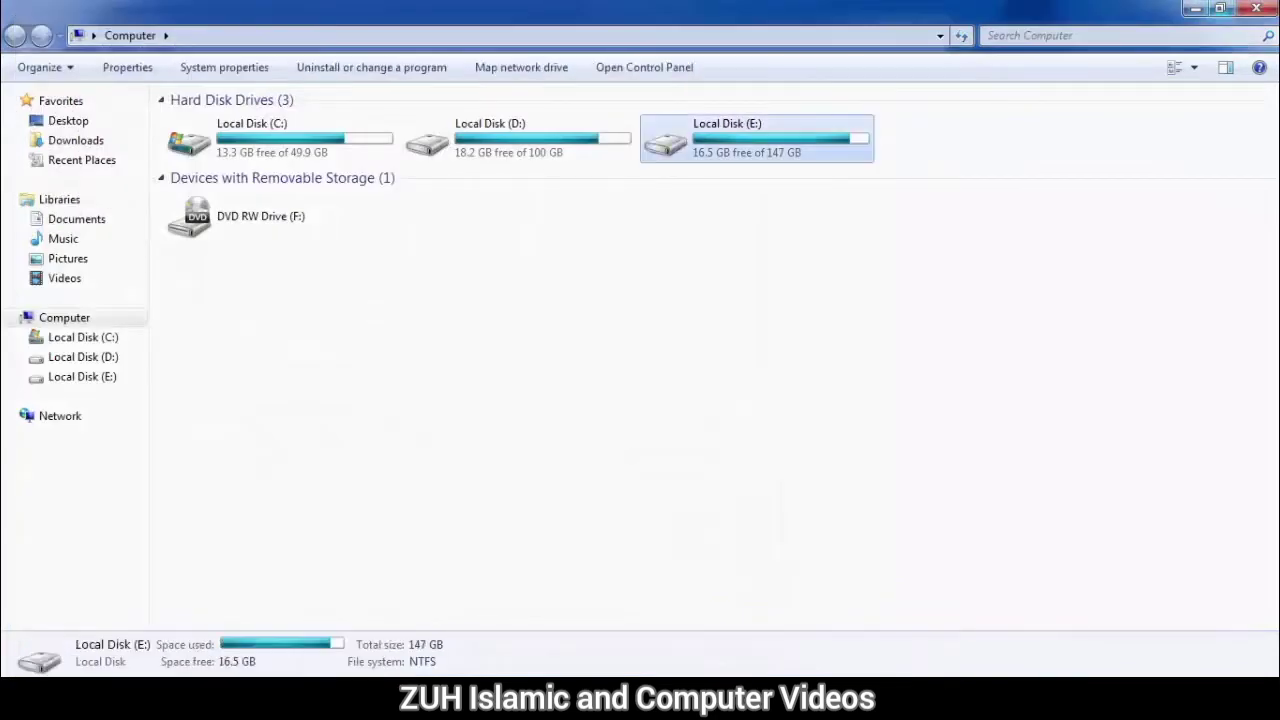
pyautogui.click(1256, 8)
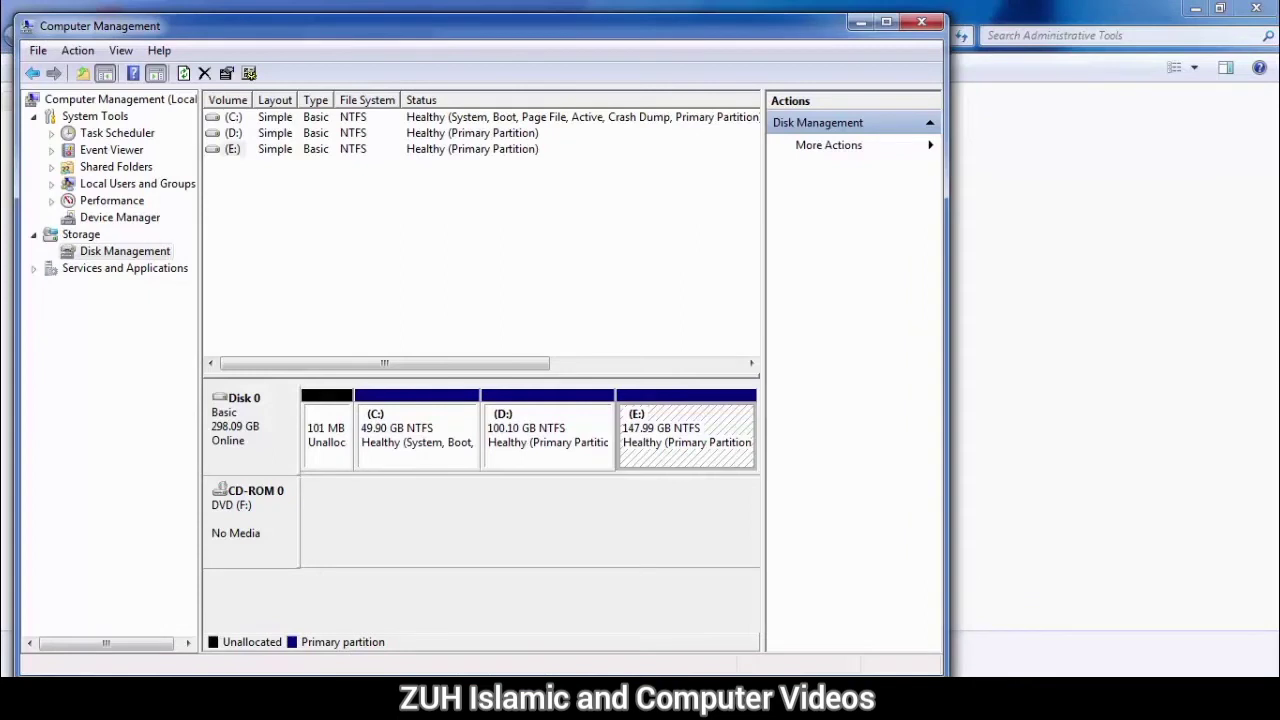
# Step: Shrink the D: volume by 2000 MB and view the drives in the Computer window
pyautogui.rightClick(566, 413)
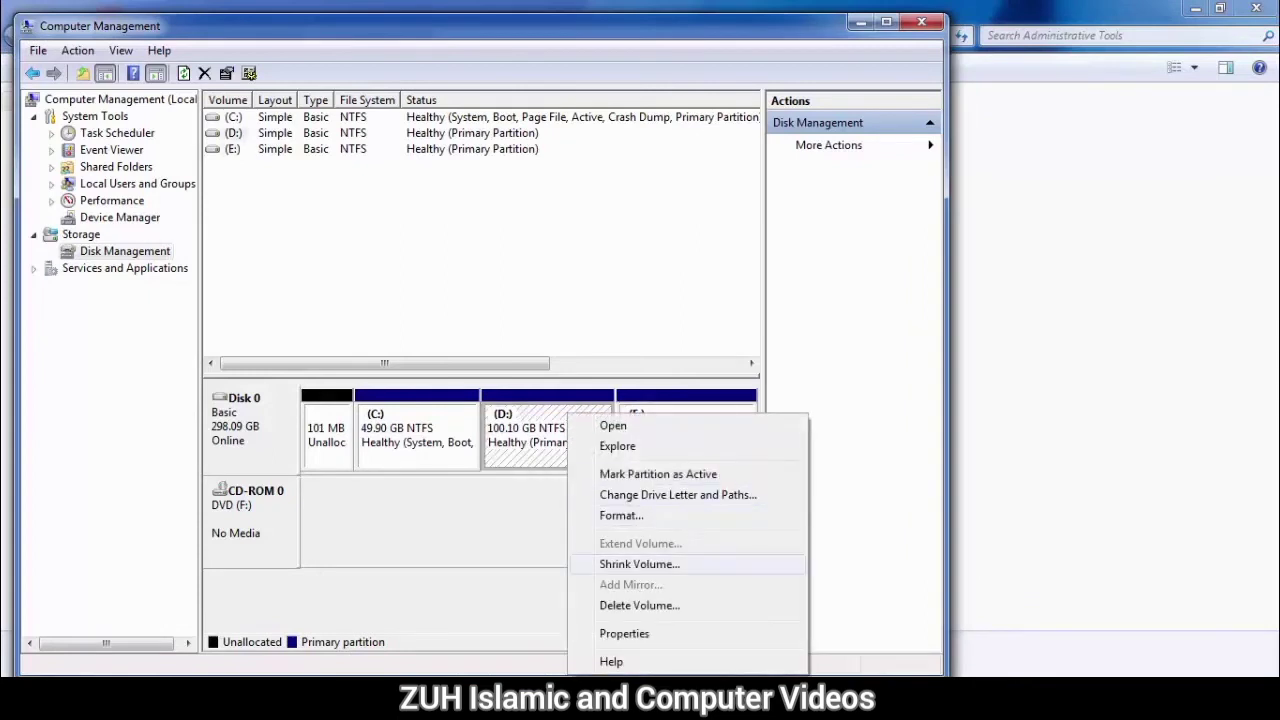
pyautogui.click(640, 564)
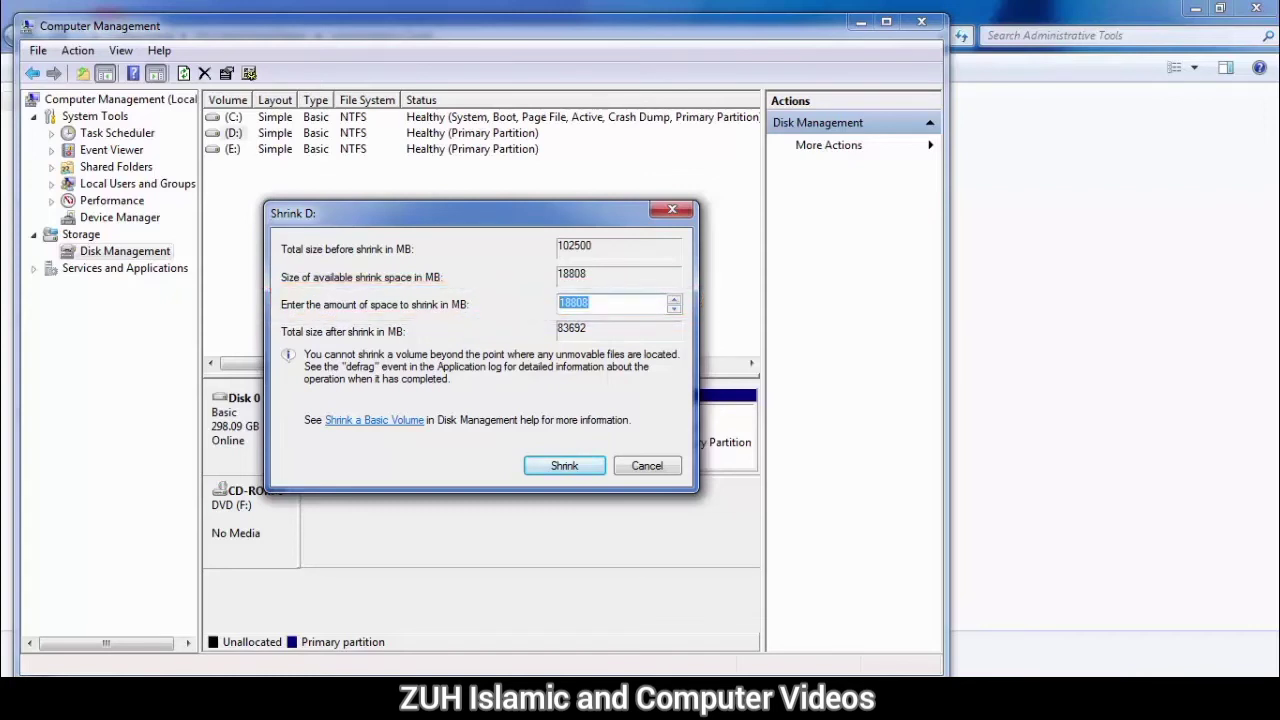
pyautogui.write('2000')
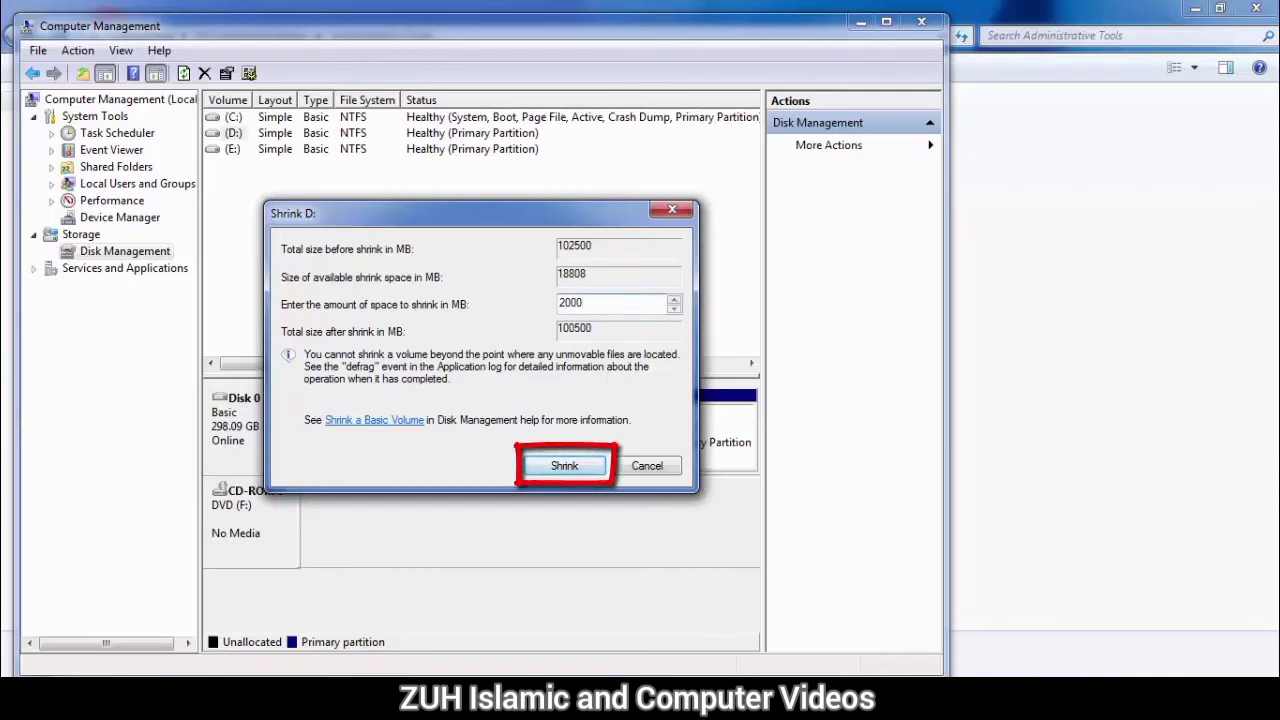
pyautogui.press('Return')
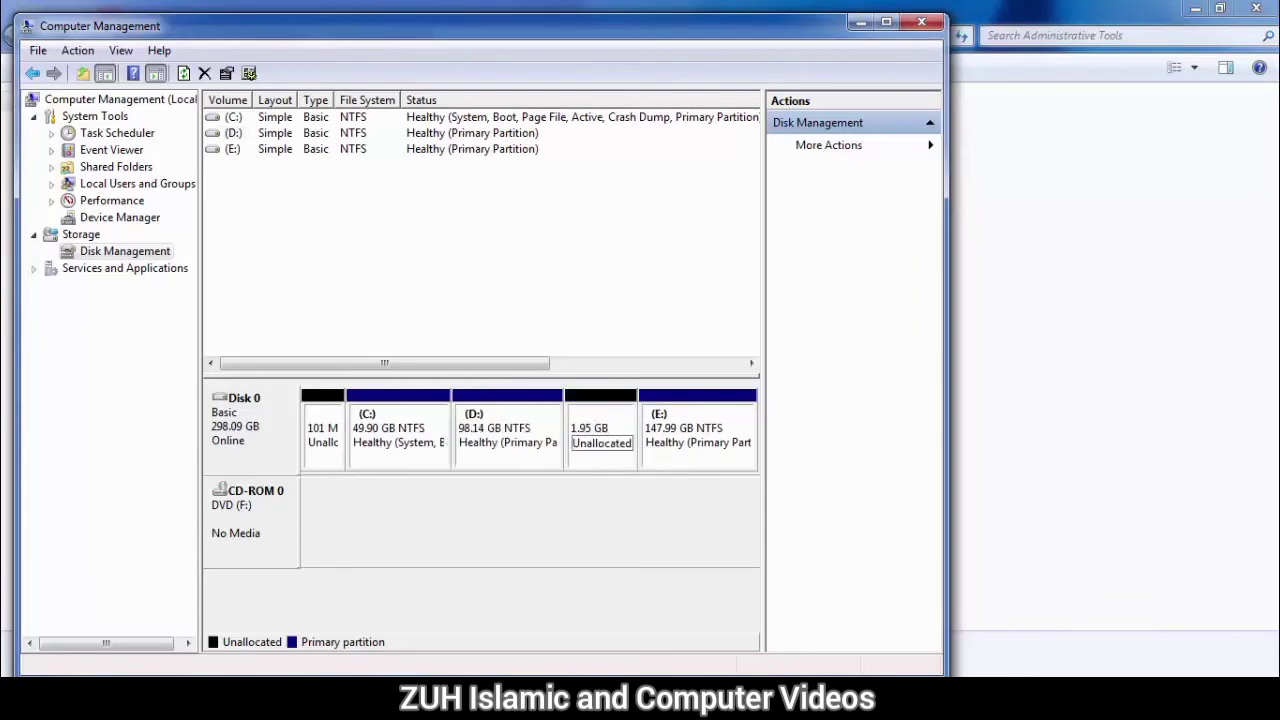
pyautogui.click(618, 428)
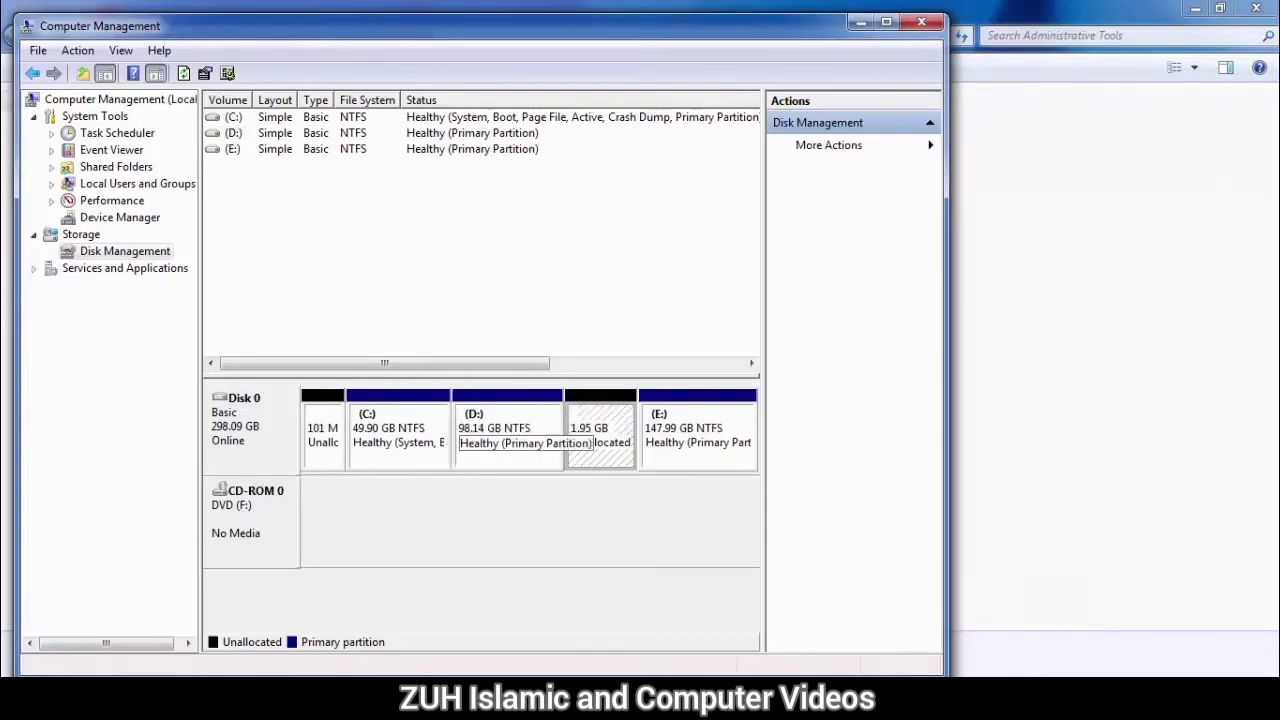
pyautogui.press('super')
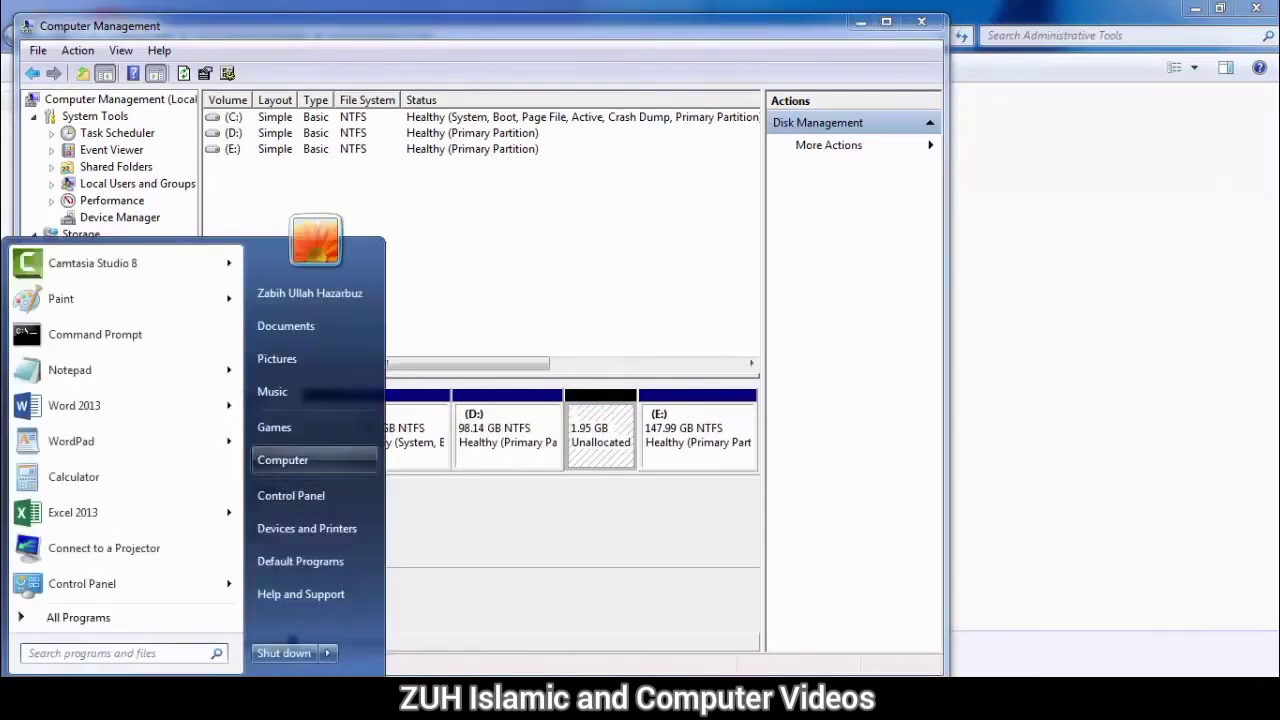
pyautogui.click(292, 460)
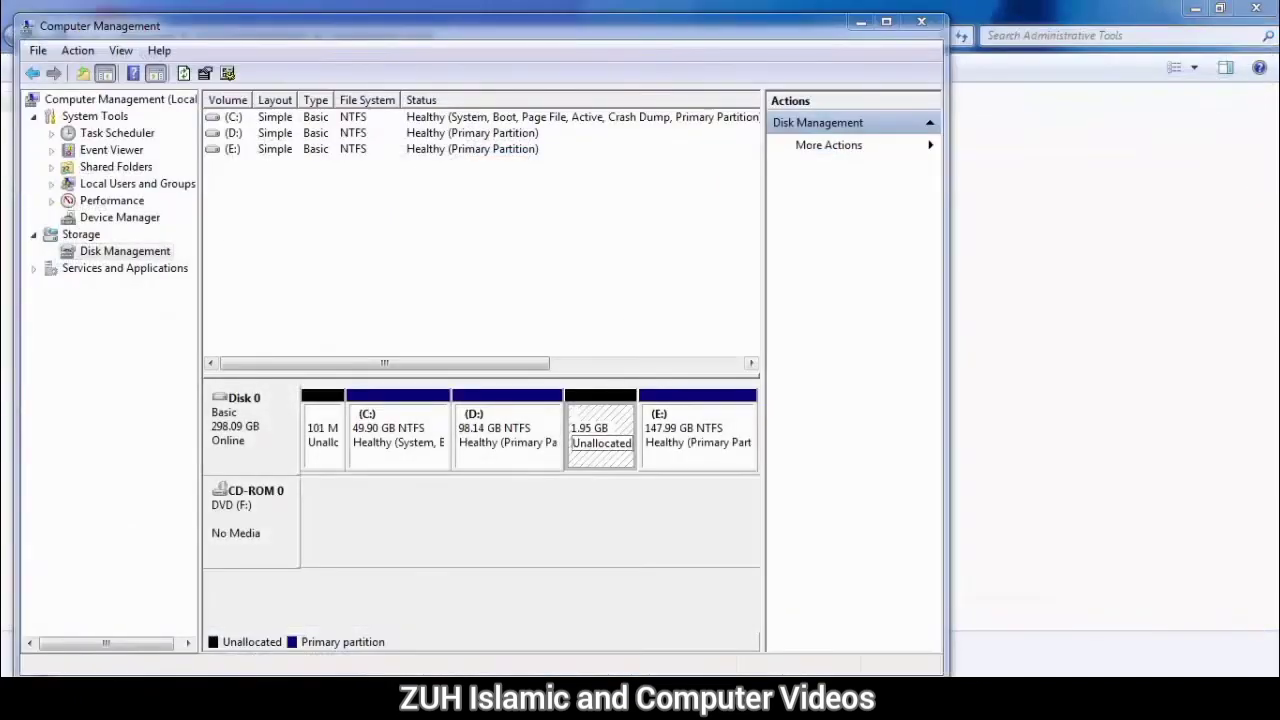
# Step: Create a new simple volume in the unallocated space with drive letter Z and volume label Software, then open it in Computer
pyautogui.rightClick(594, 427)
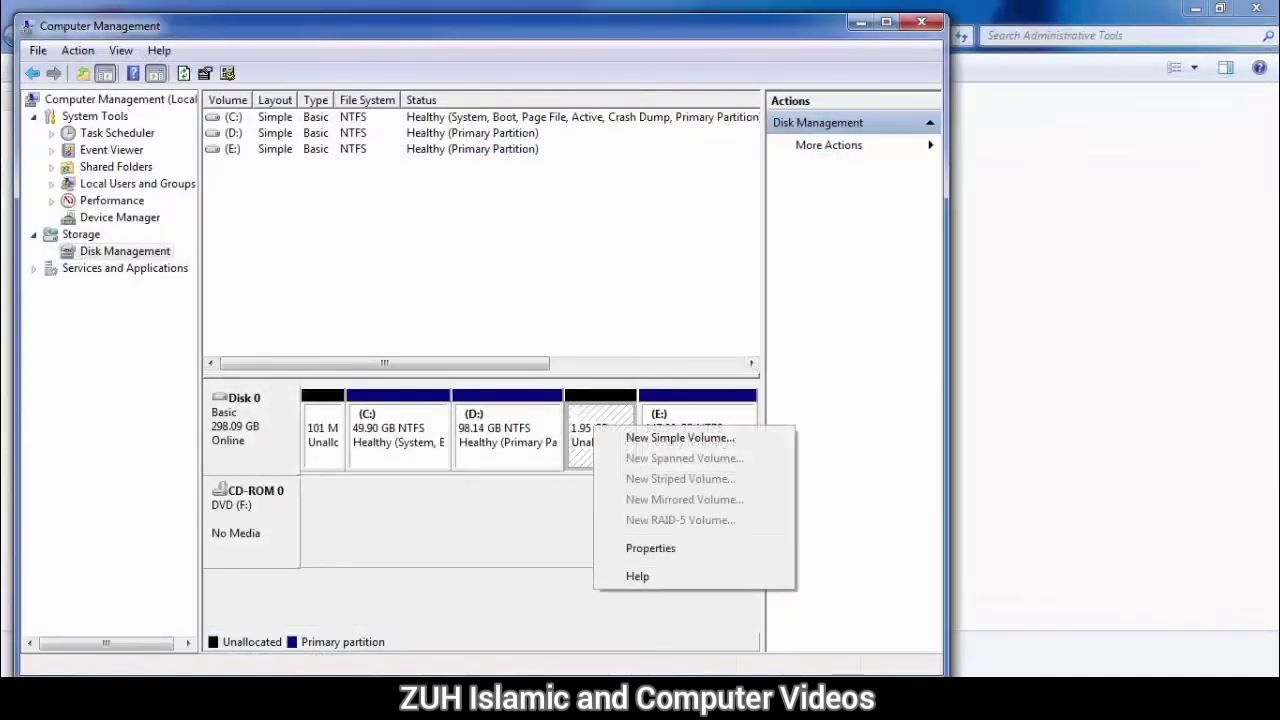
pyautogui.click(680, 438)
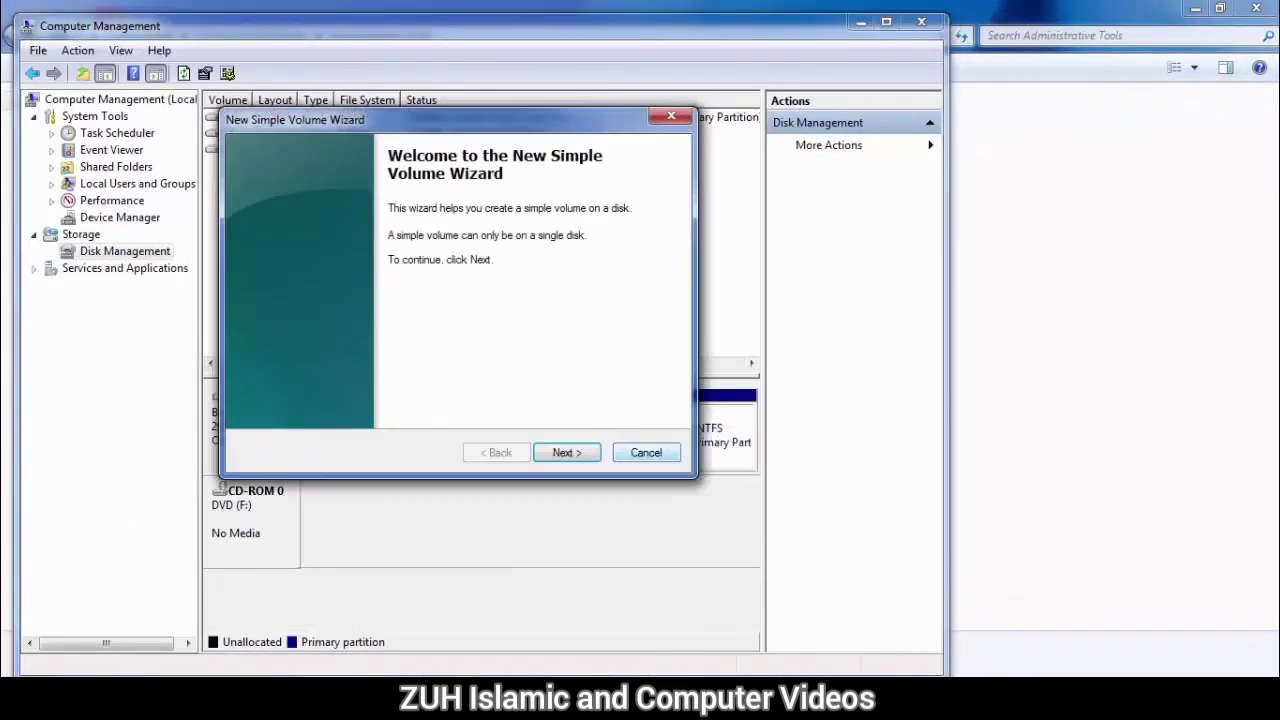
pyautogui.press('Return')
pyautogui.press('Return')
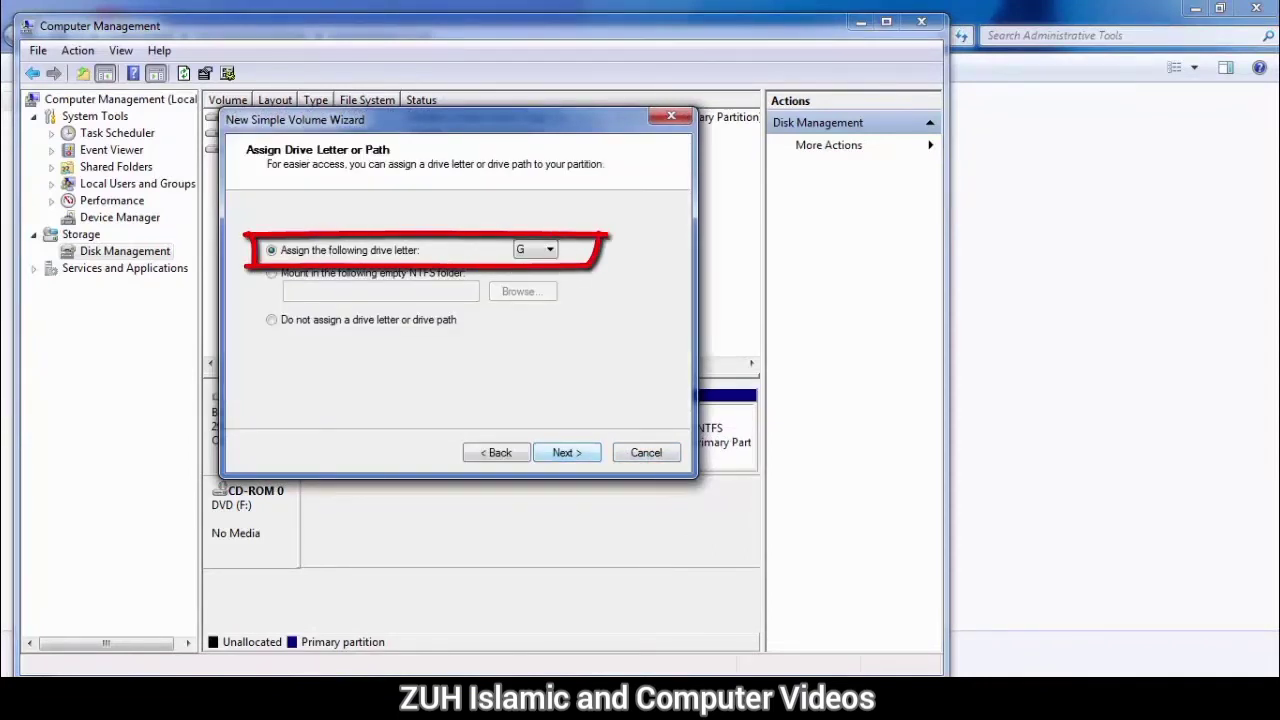
pyautogui.click(549, 250)
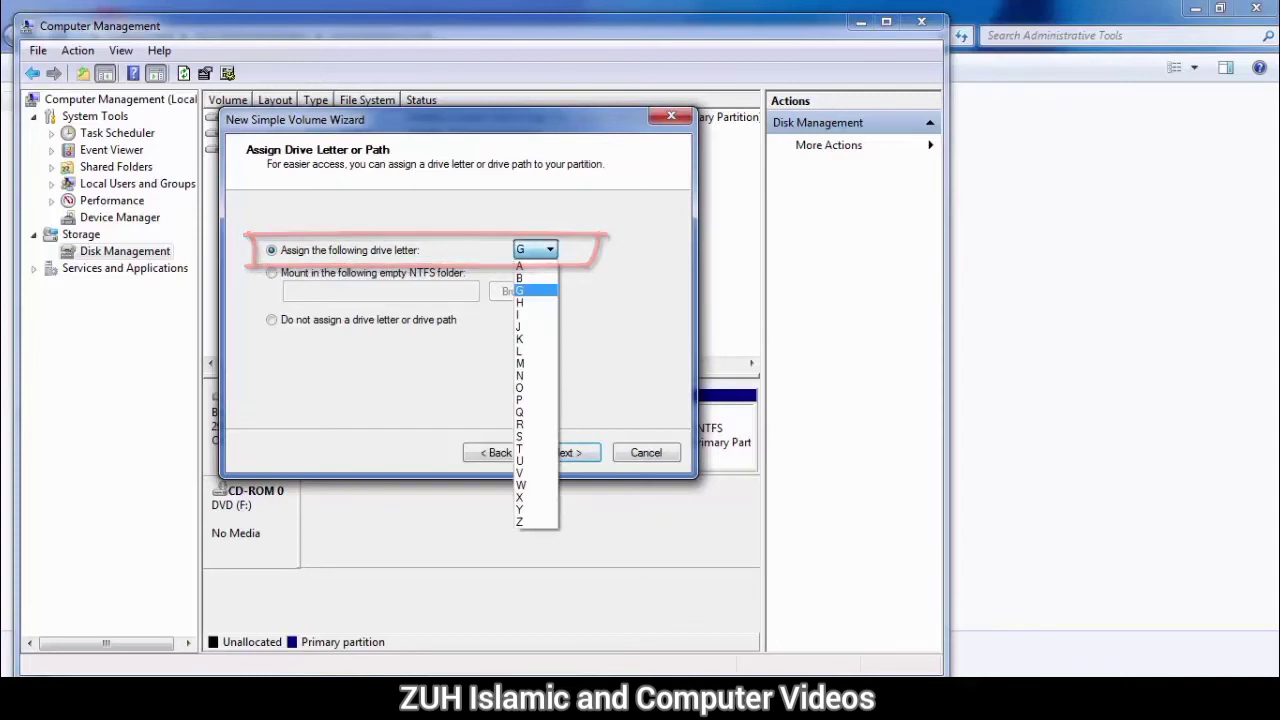
pyautogui.click(535, 522)
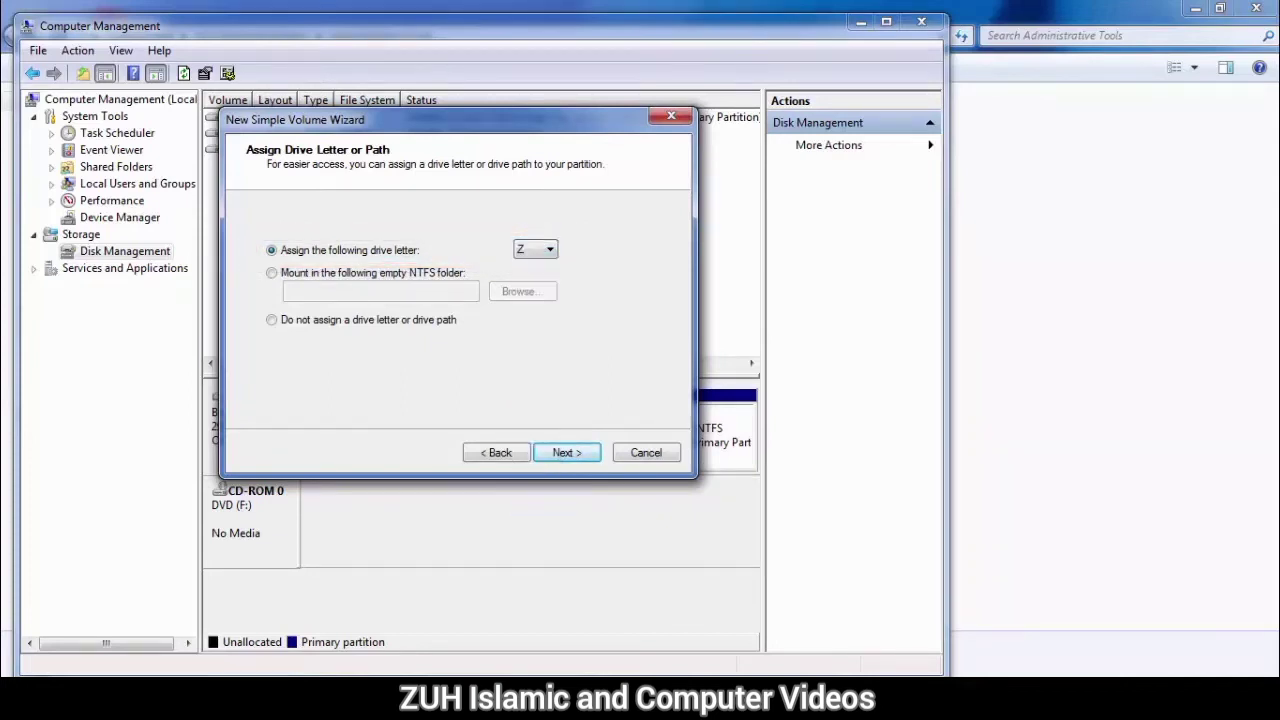
pyautogui.click(567, 453)
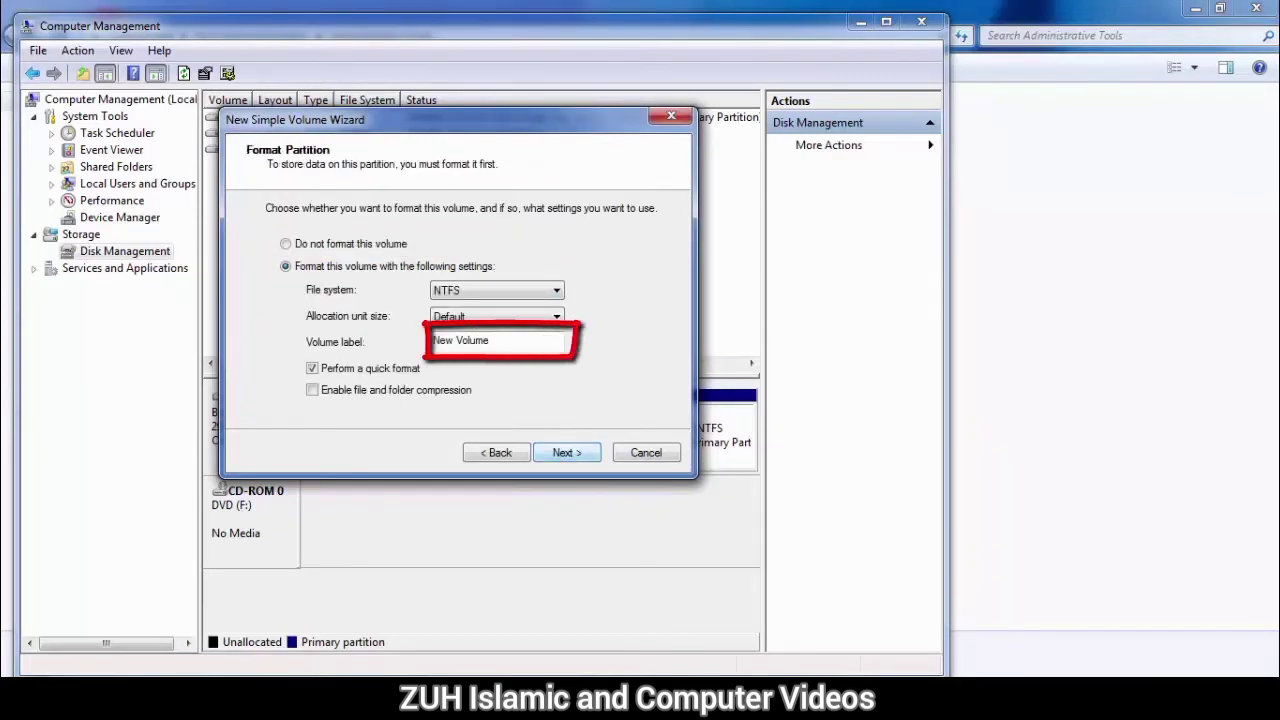
pyautogui.moveTo(498, 341); pyautogui.dragTo(432, 341)
pyautogui.write('Software')
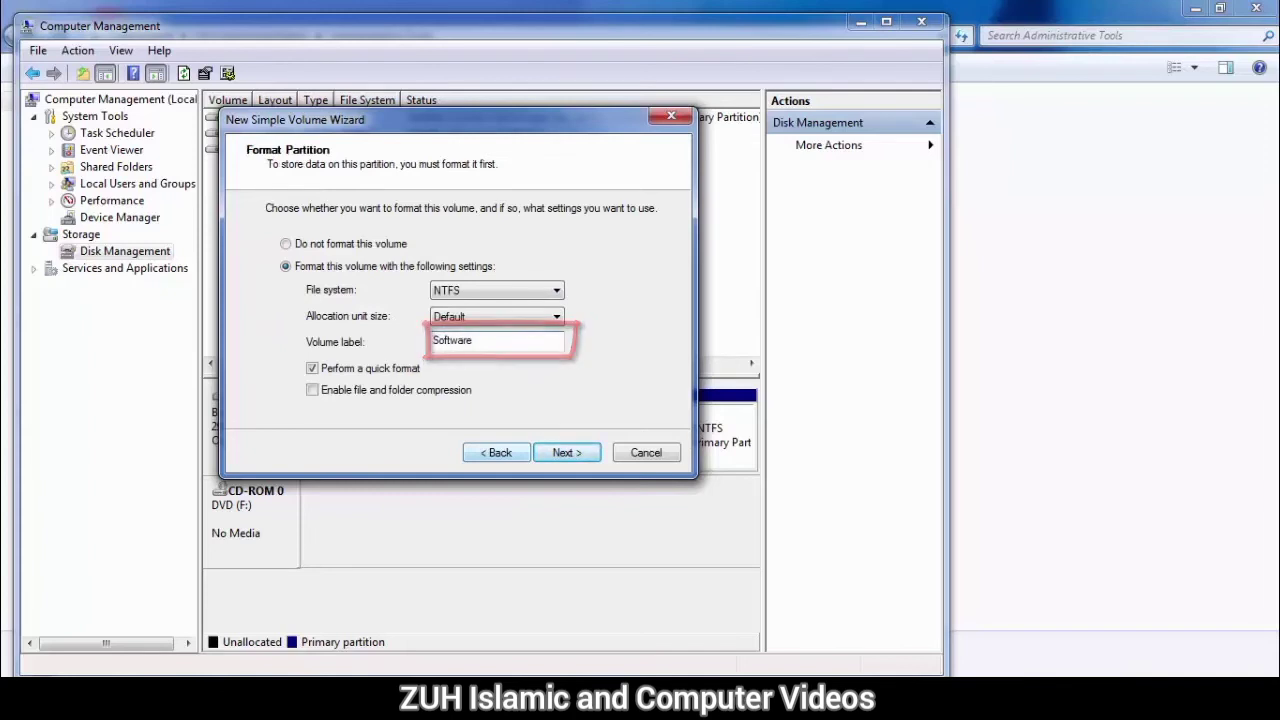
pyautogui.click(567, 453)
pyautogui.click(569, 452)
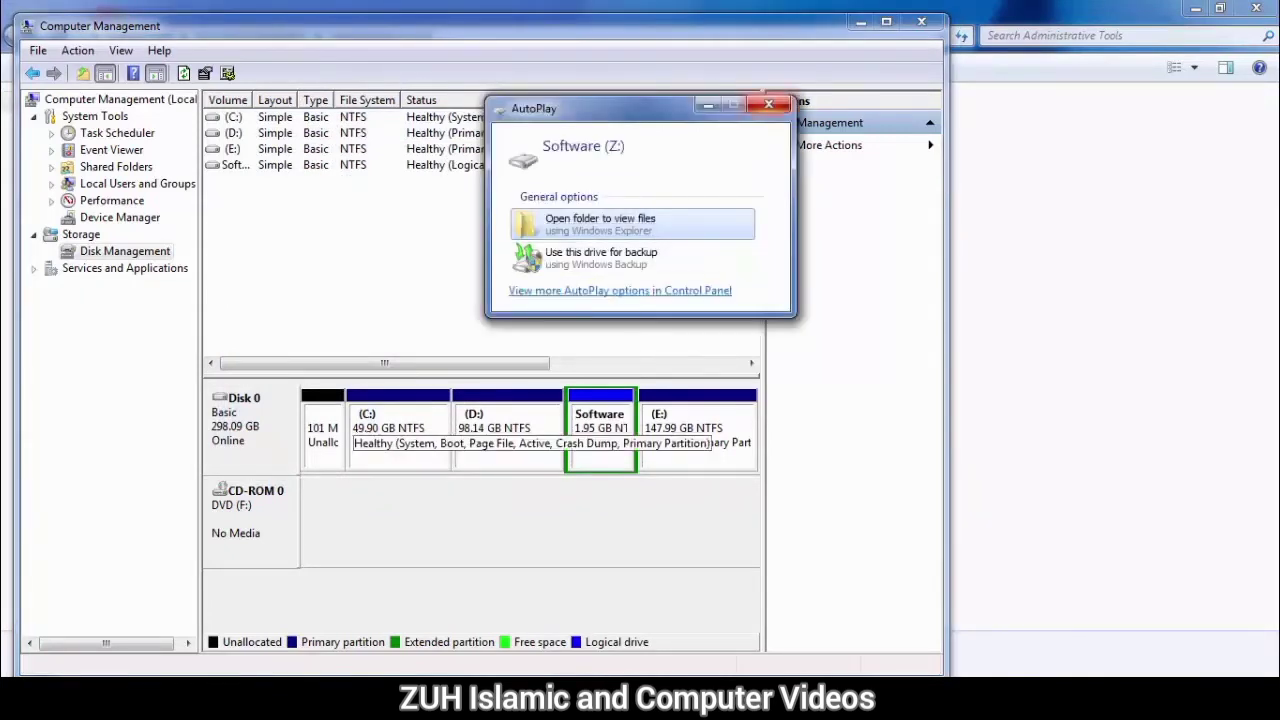
pyautogui.click(771, 103)
pyautogui.click(26, 698)
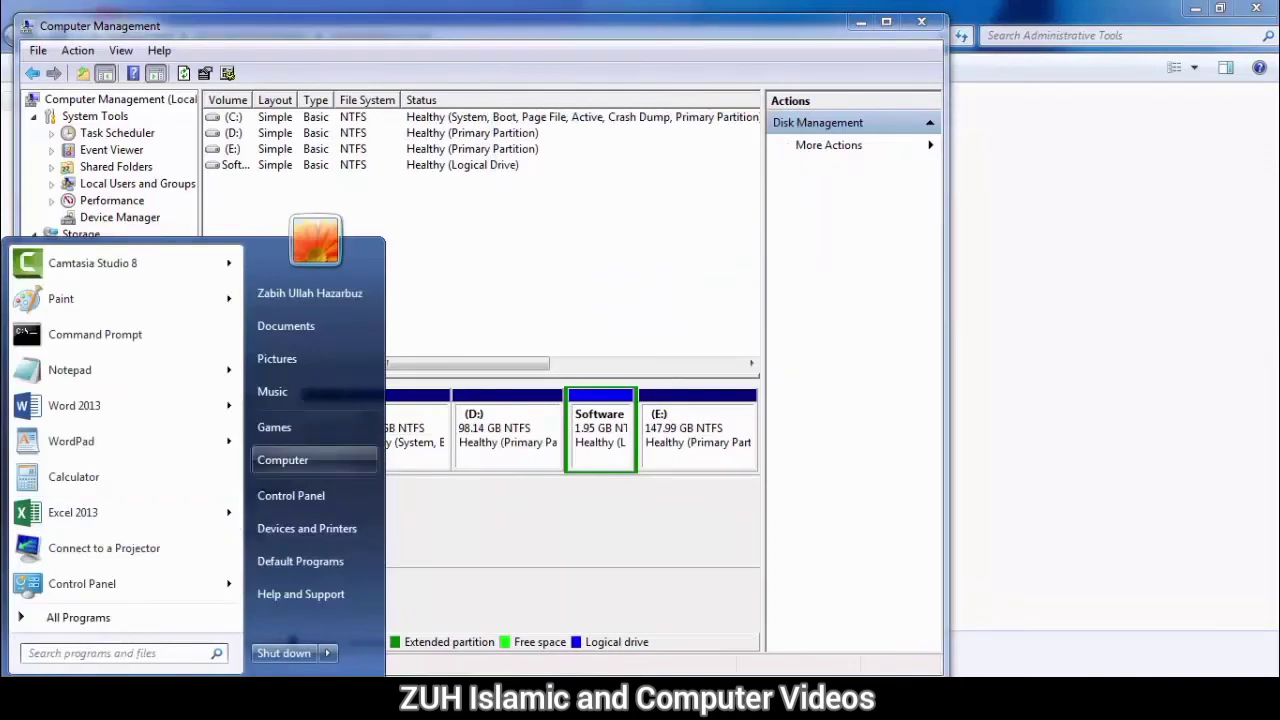
pyautogui.click(296, 461)
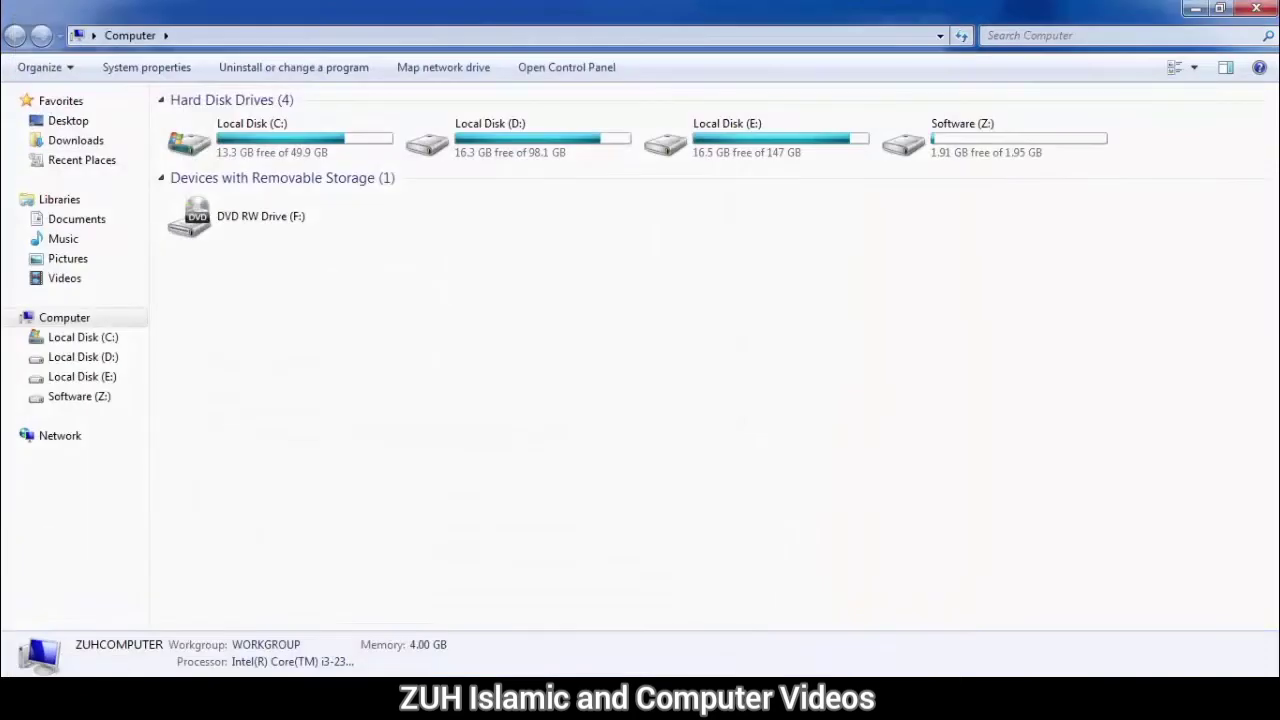
pyautogui.click(994, 140)
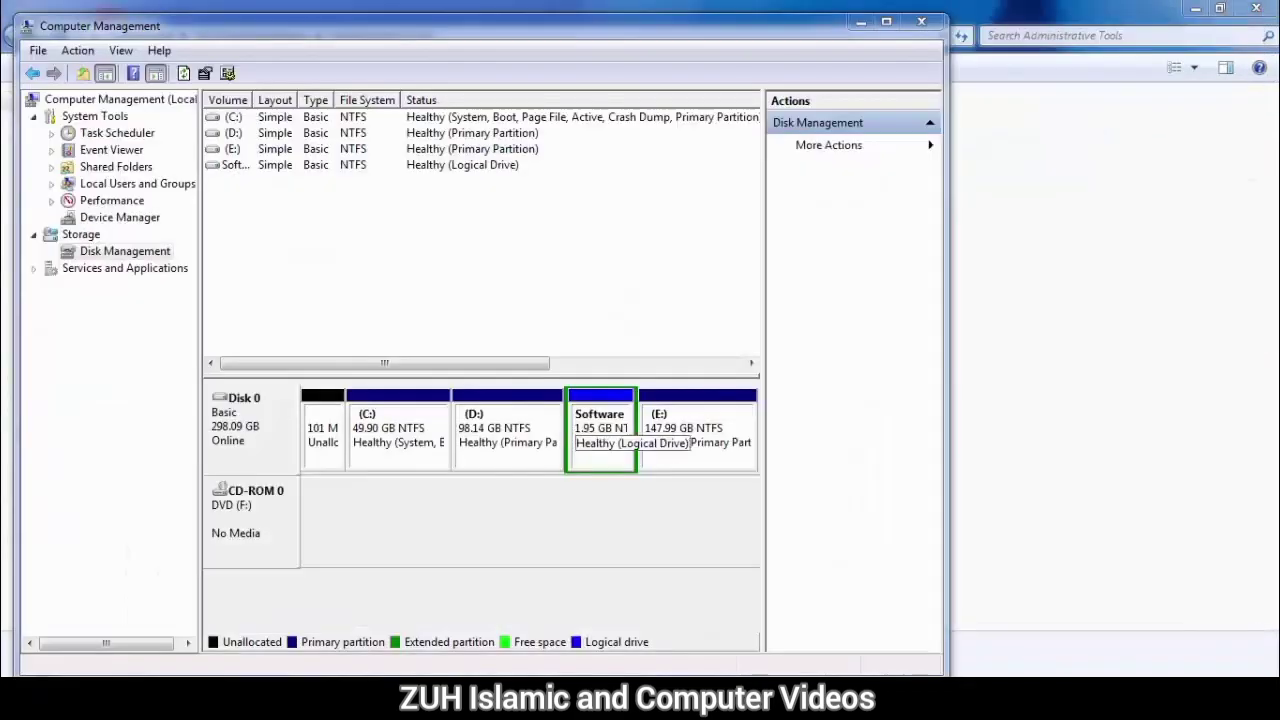
# Step: Delete the Software volume and then delete the resulting free-space partition
pyautogui.rightClick(594, 434)
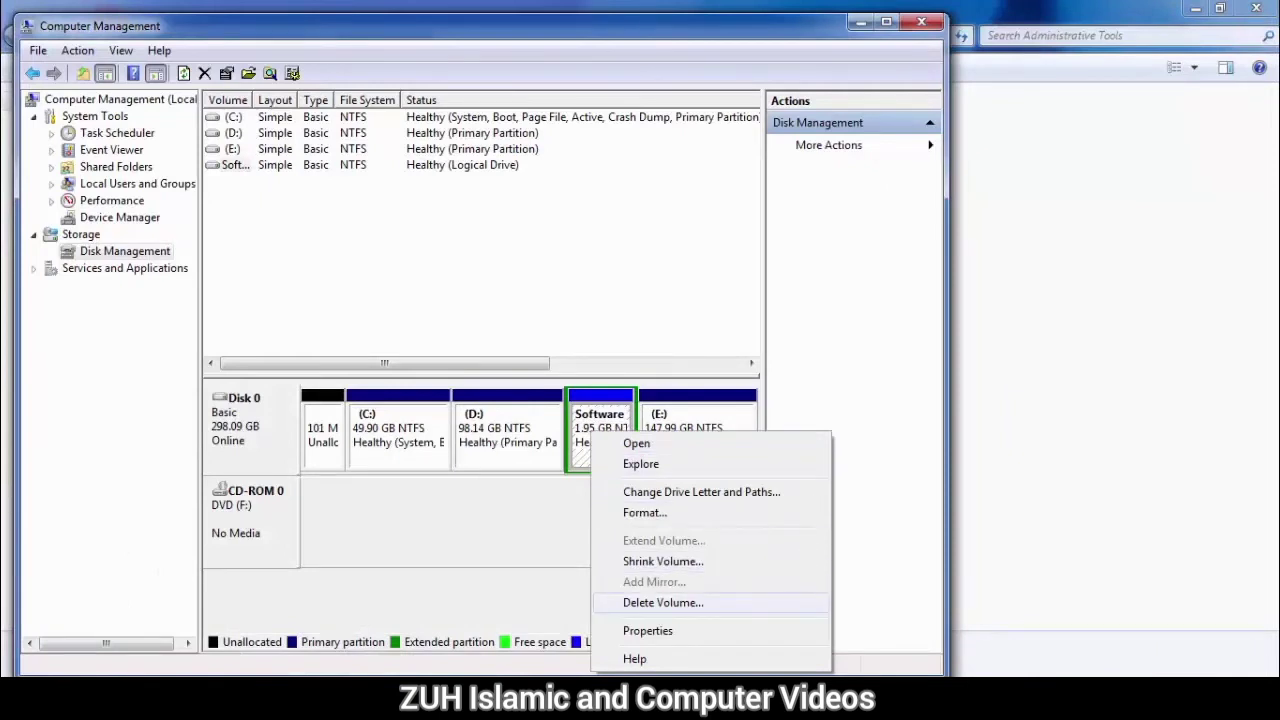
pyautogui.click(663, 602)
pyautogui.click(734, 418)
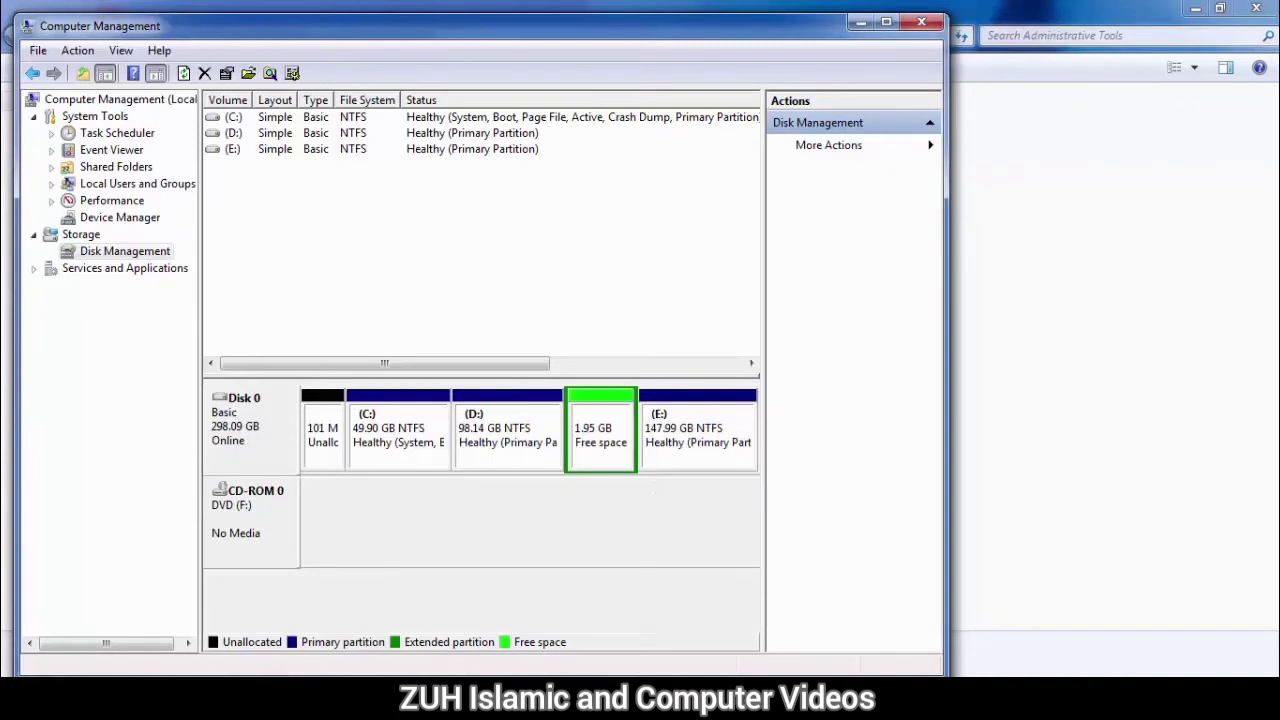
pyautogui.rightClick(597, 421)
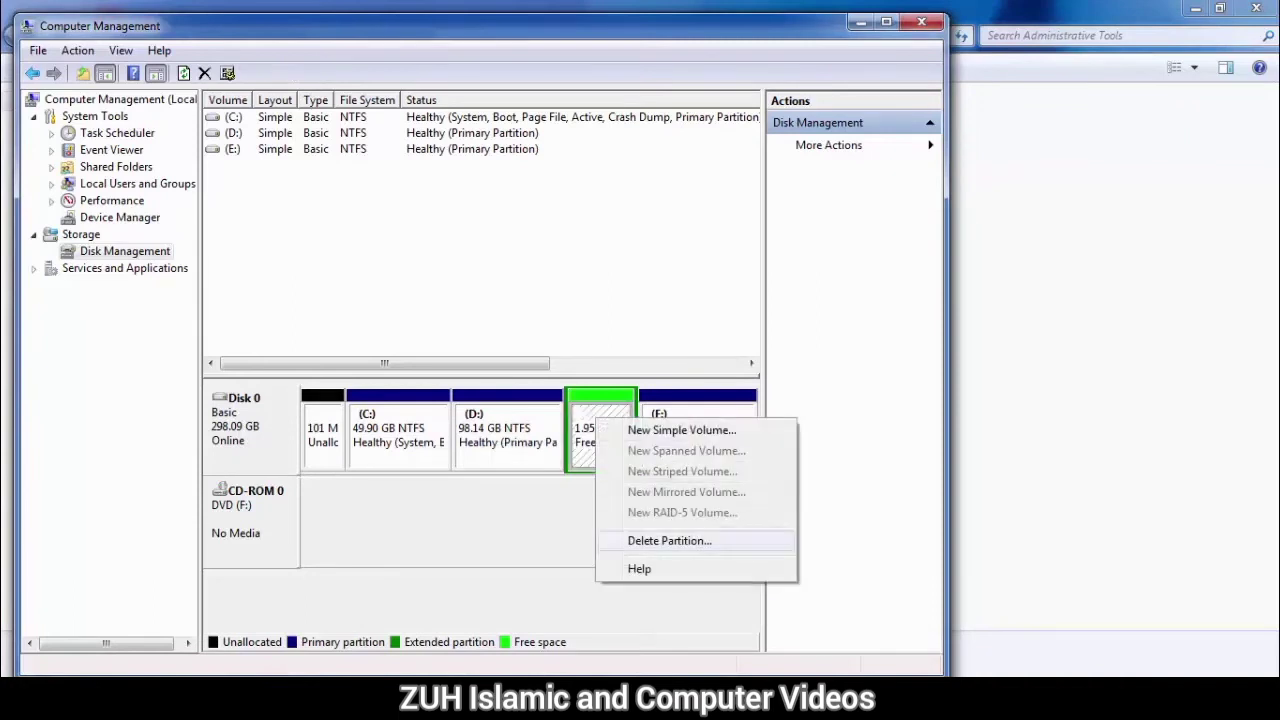
pyautogui.click(670, 541)
pyautogui.click(728, 418)
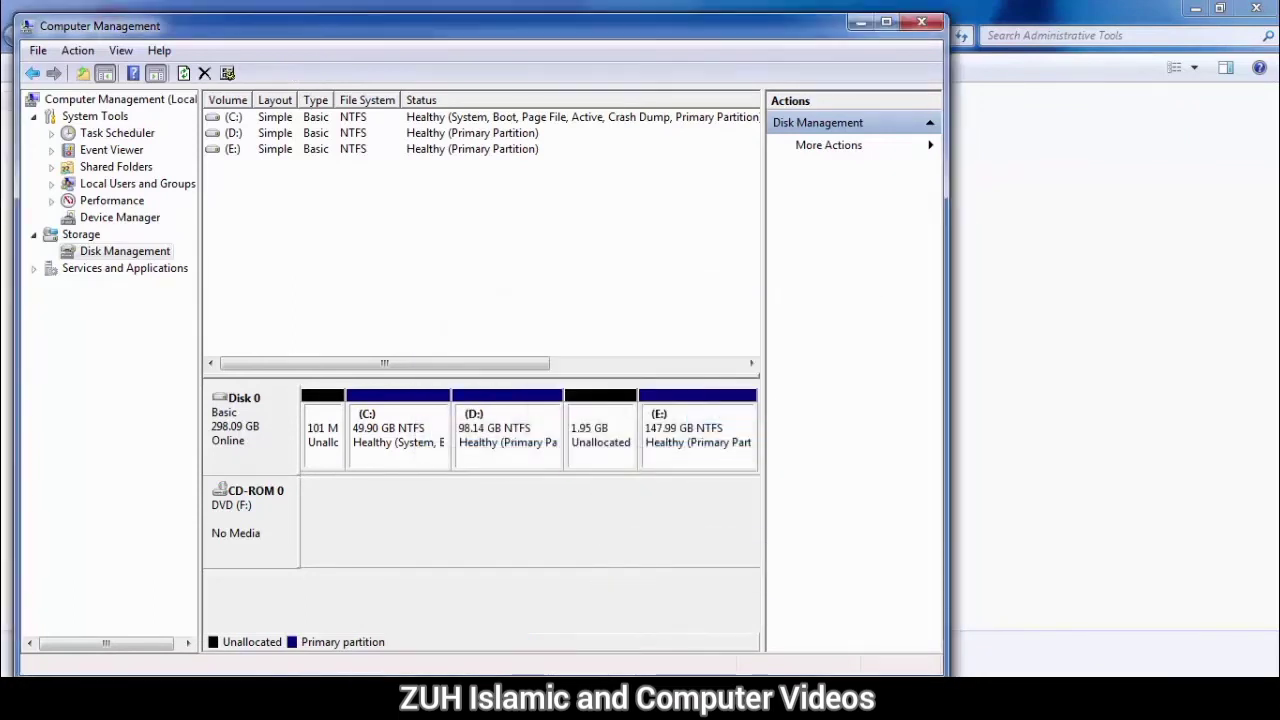
# Step: Extend the D: volume into the unallocated space using the default size and close Computer Management
pyautogui.rightClick(524, 430)
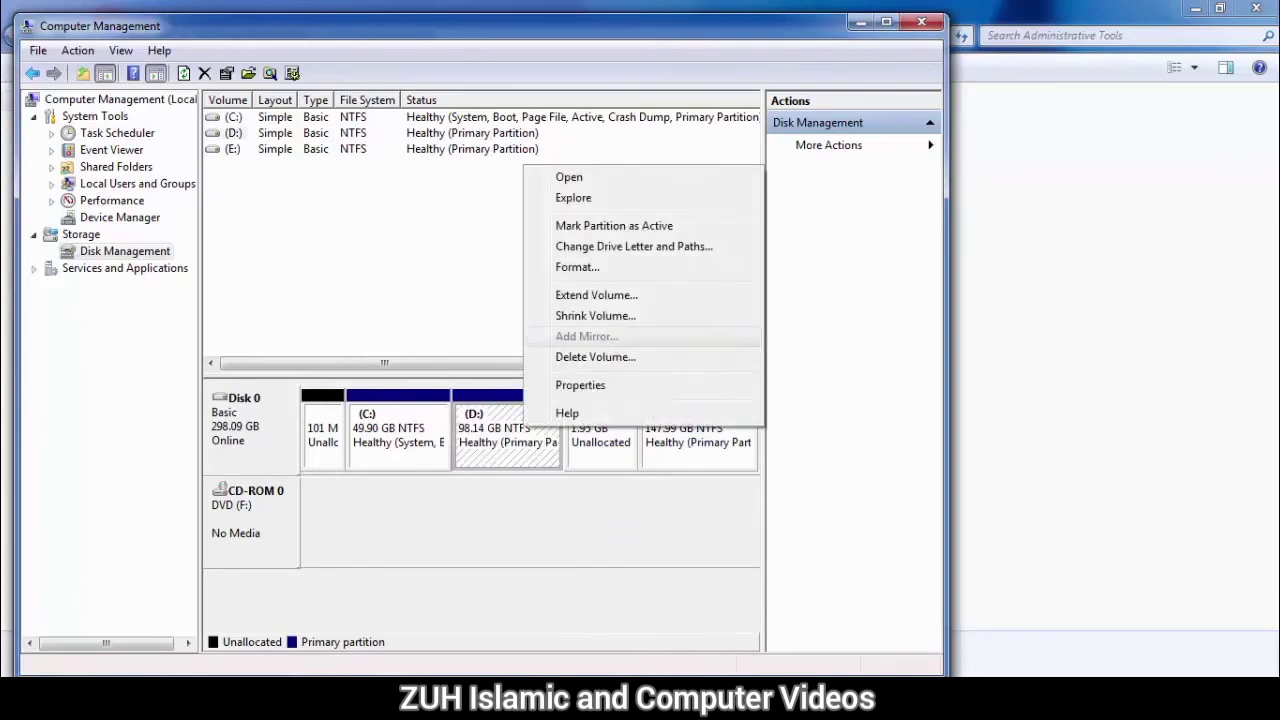
pyautogui.click(596, 295)
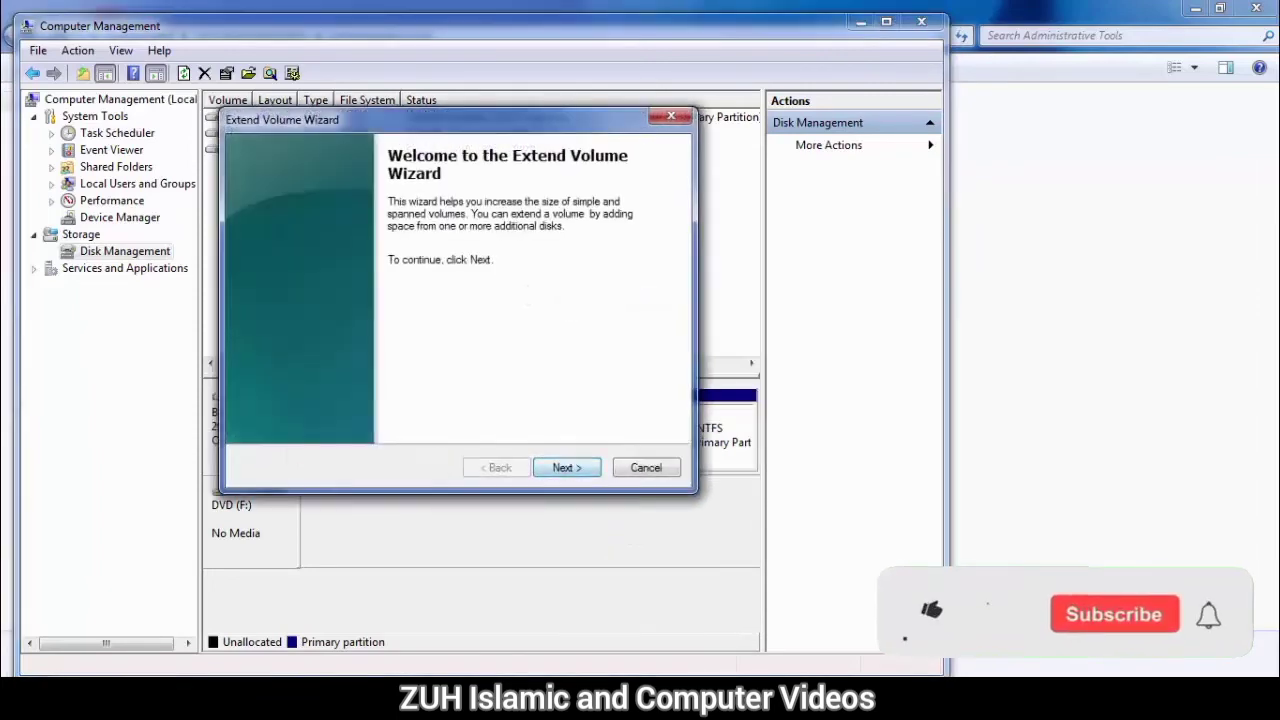
pyautogui.click(567, 468)
pyautogui.click(567, 468)
pyautogui.click(567, 468)
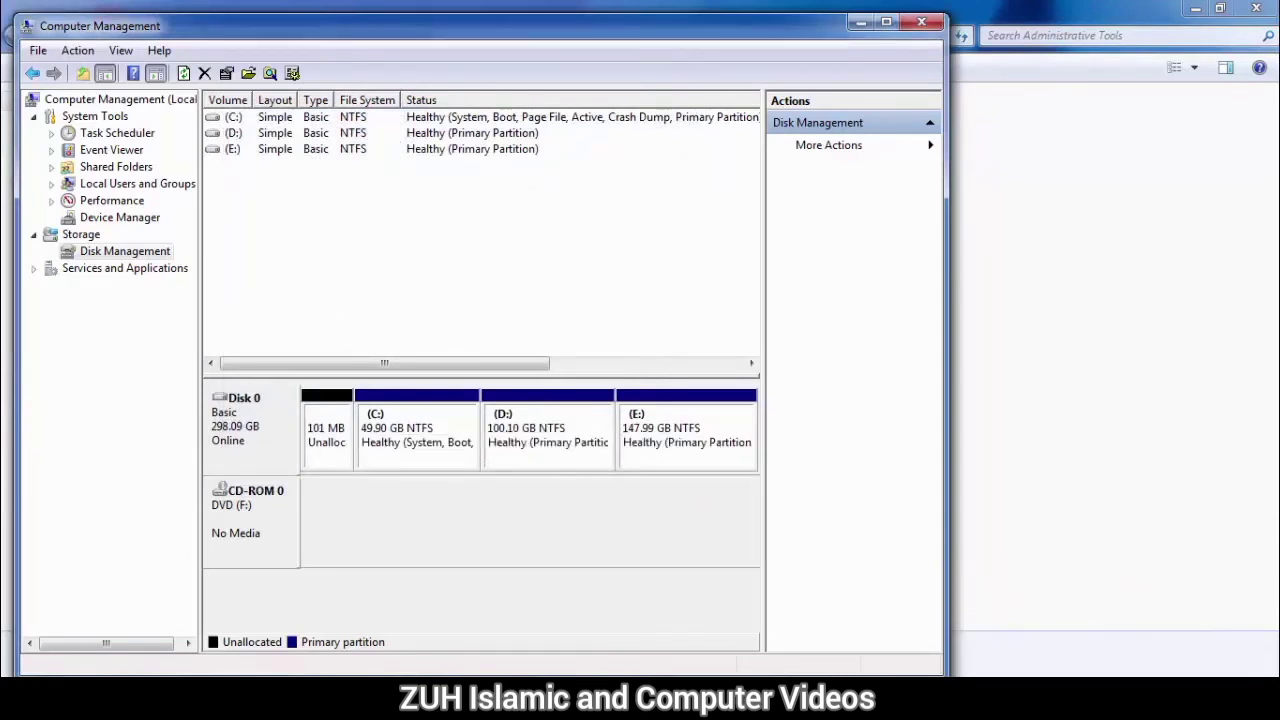
pyautogui.click(921, 22)
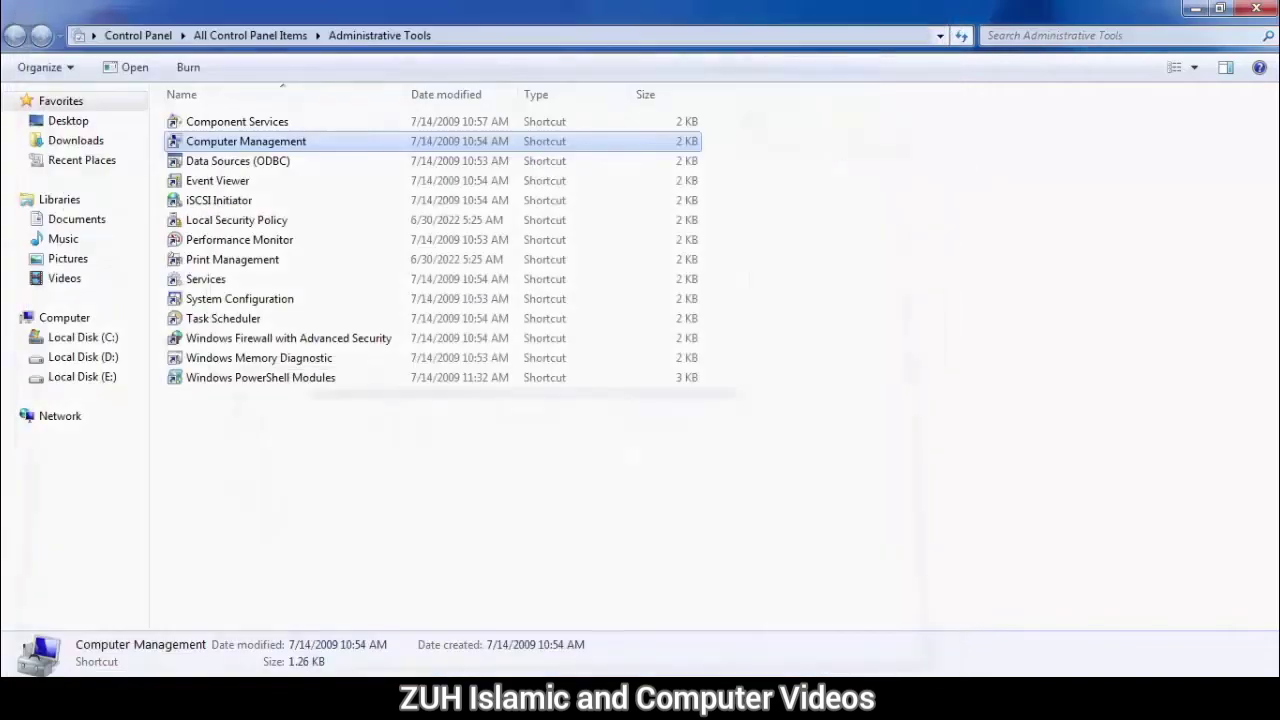
# Step: Turn off AutoPlay for all media and devices in Control Panel and save the setting
pyautogui.click(250, 35)
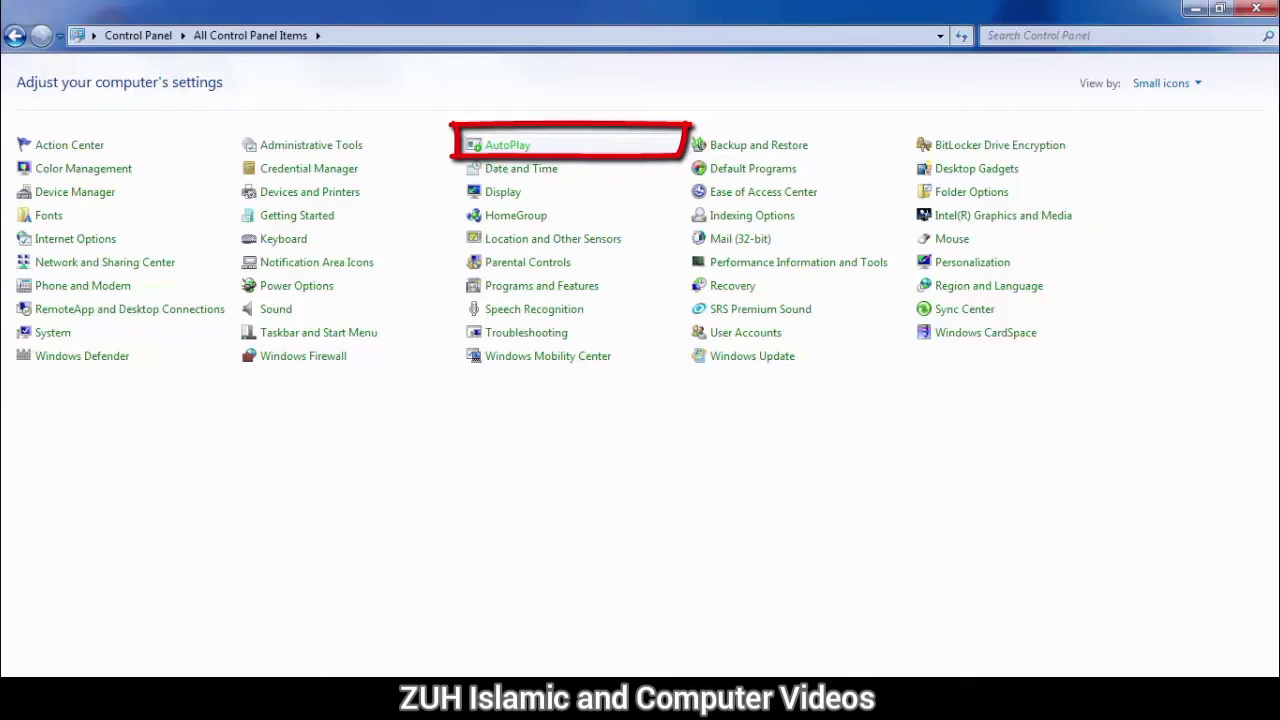
pyautogui.click(508, 146)
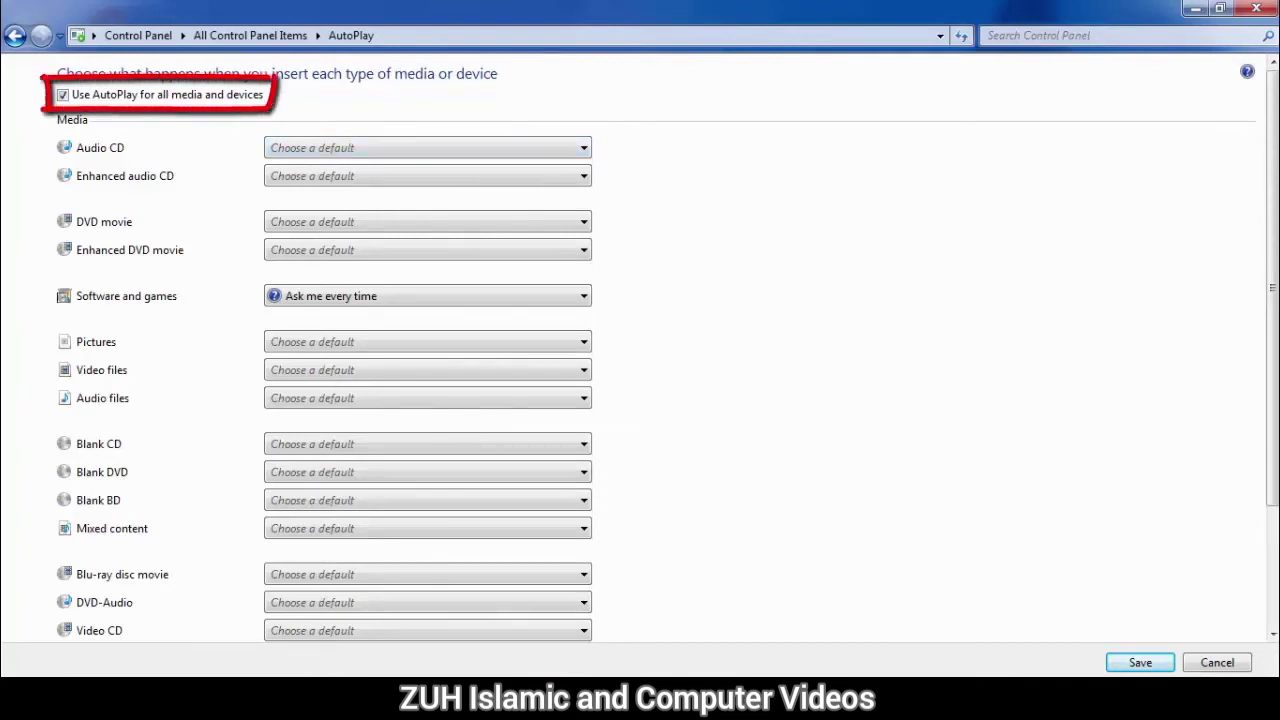
pyautogui.click(63, 95)
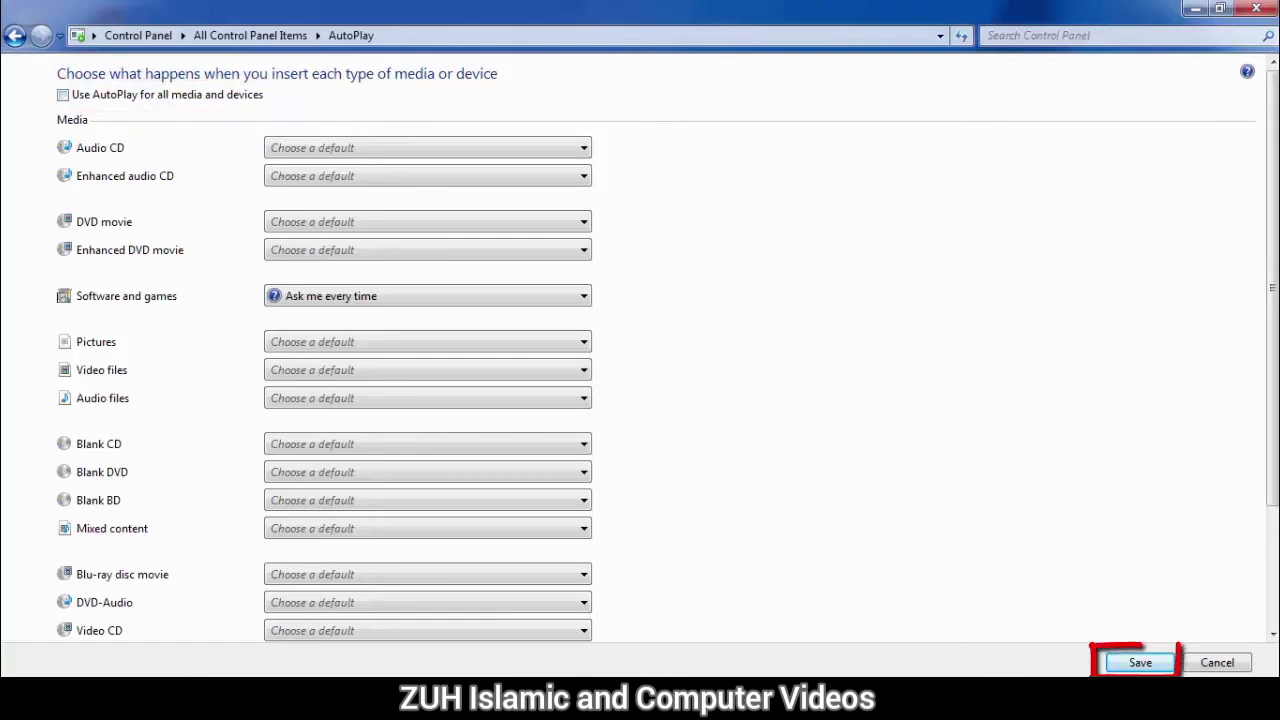
pyautogui.click(1140, 663)
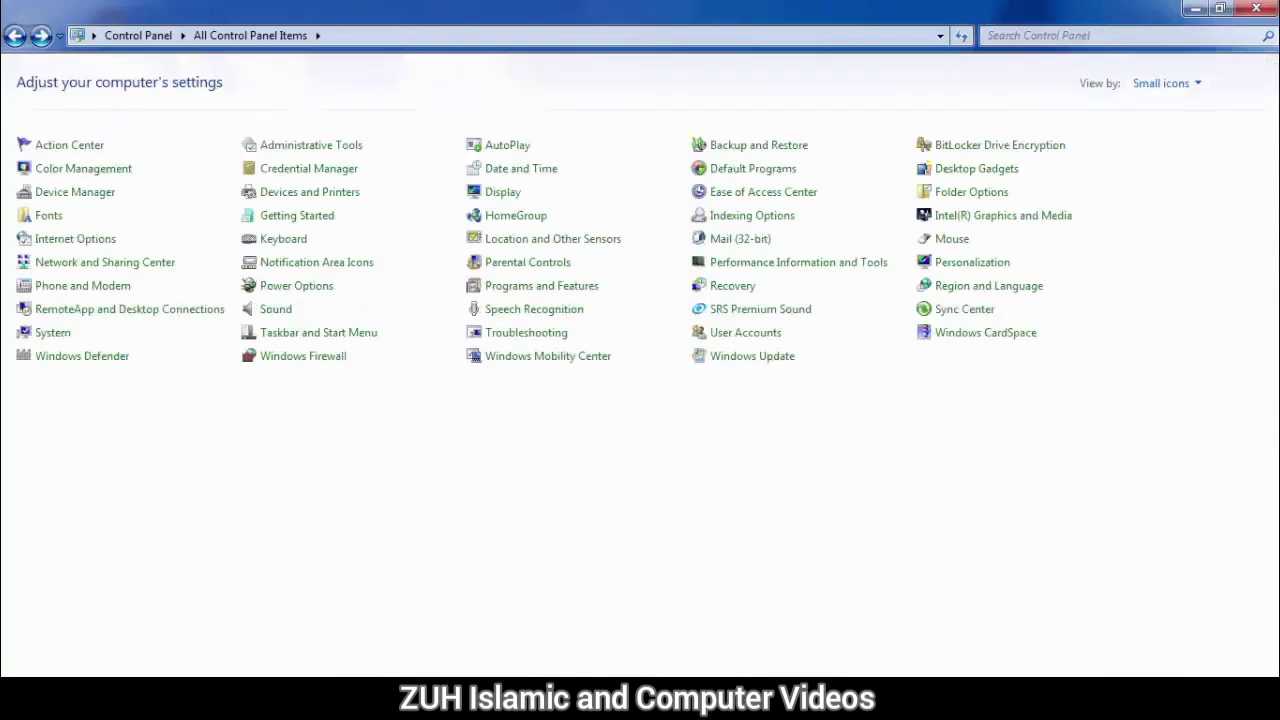
# Step: Reopen the AutoPlay settings and set Audio CD to Play audio CD using Windows Media Player
pyautogui.click(507, 145)
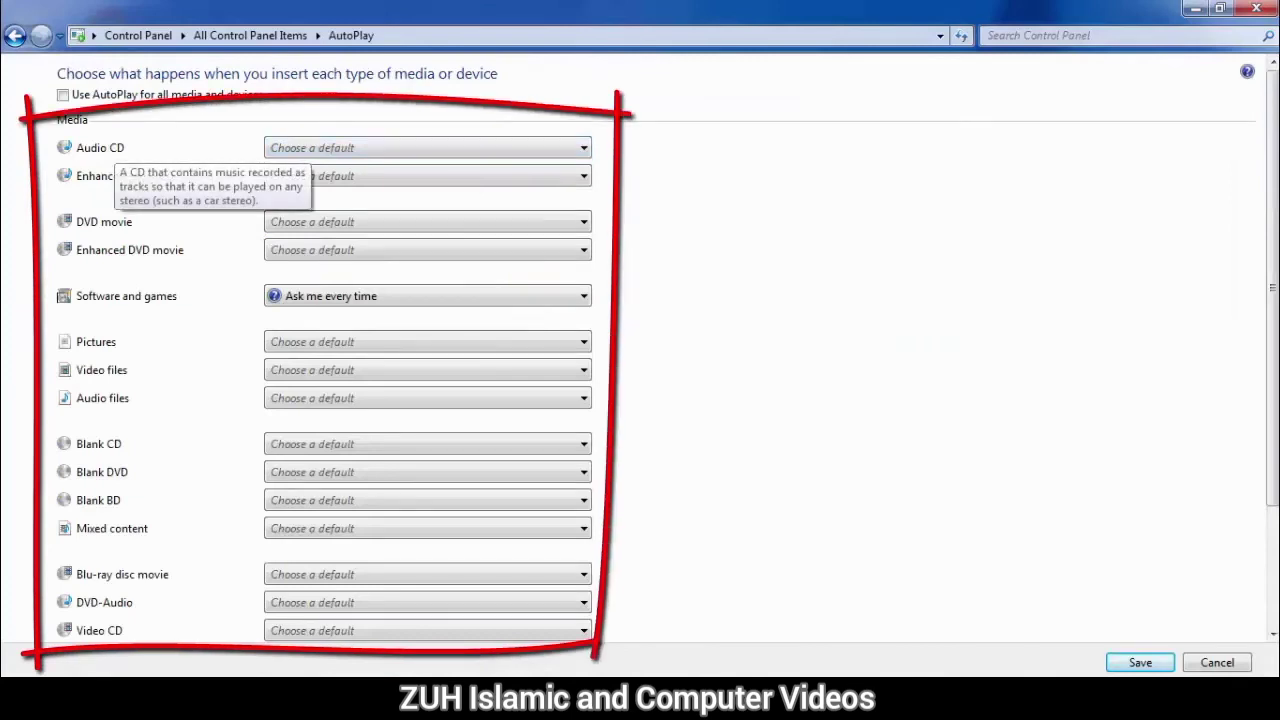
pyautogui.click(427, 147)
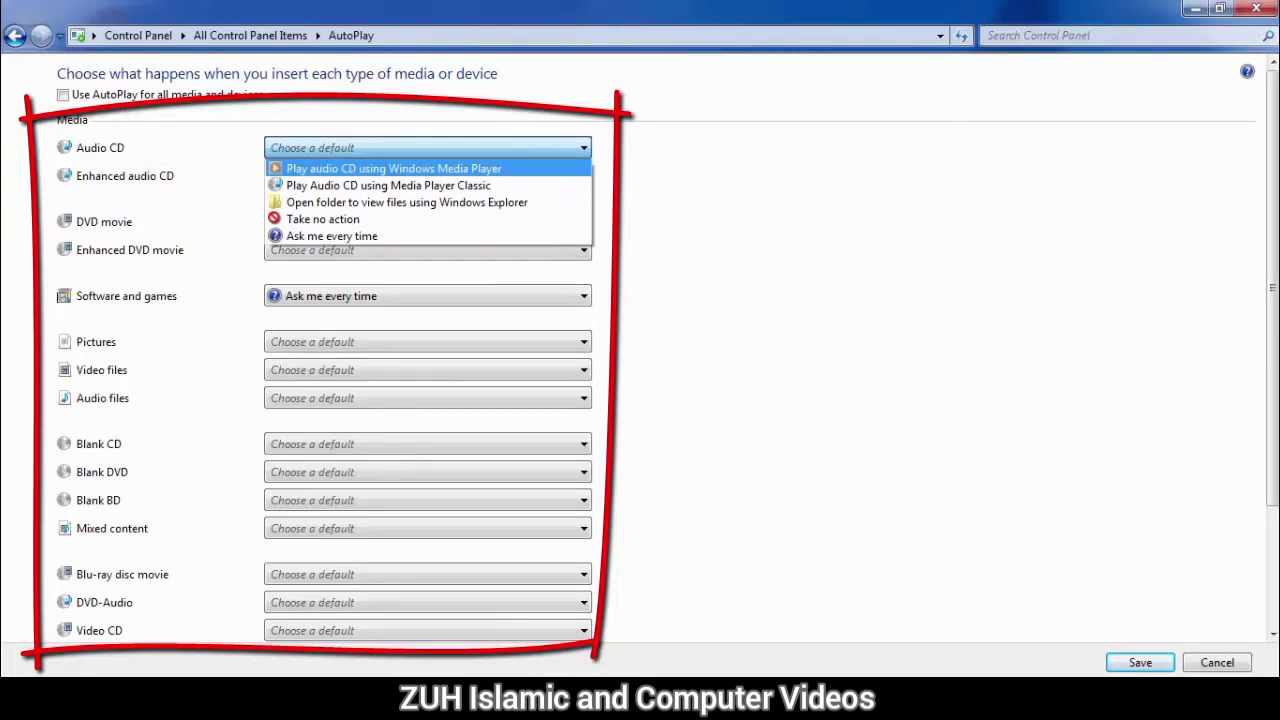
pyautogui.click(393, 169)
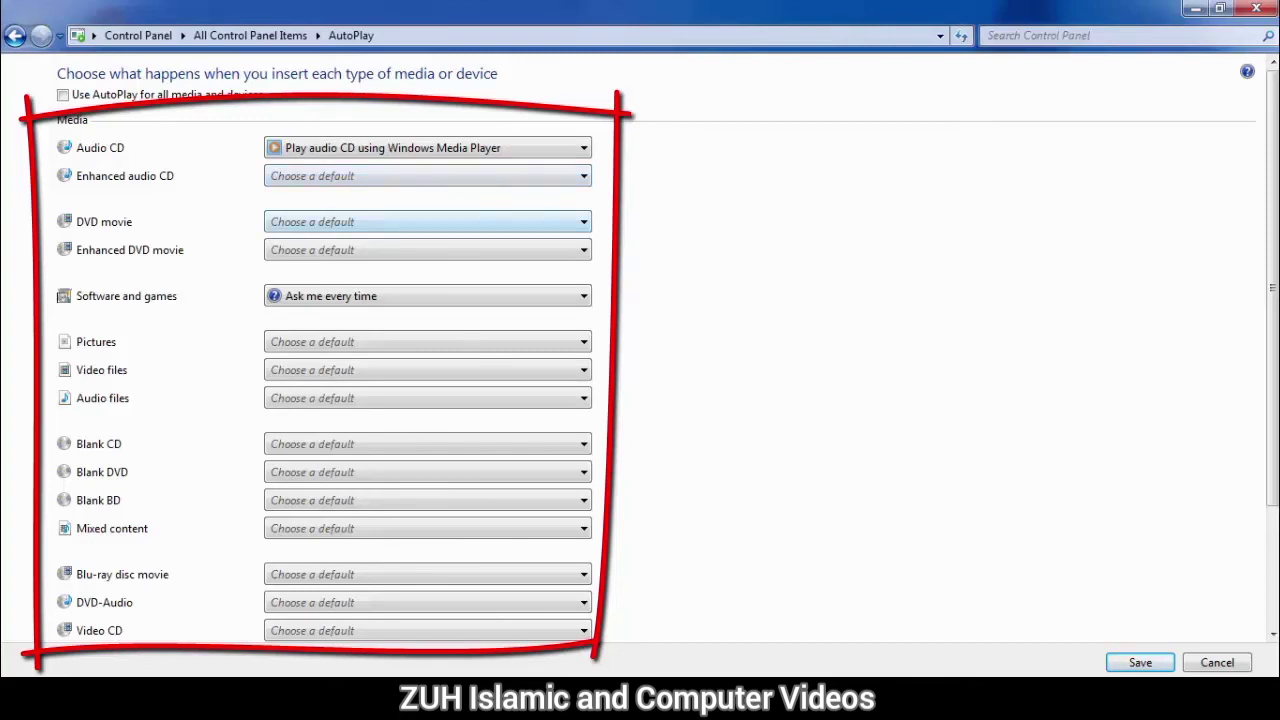
# Step: Set DVD movie to Open folder to view files using Windows Explorer
pyautogui.click(428, 221)
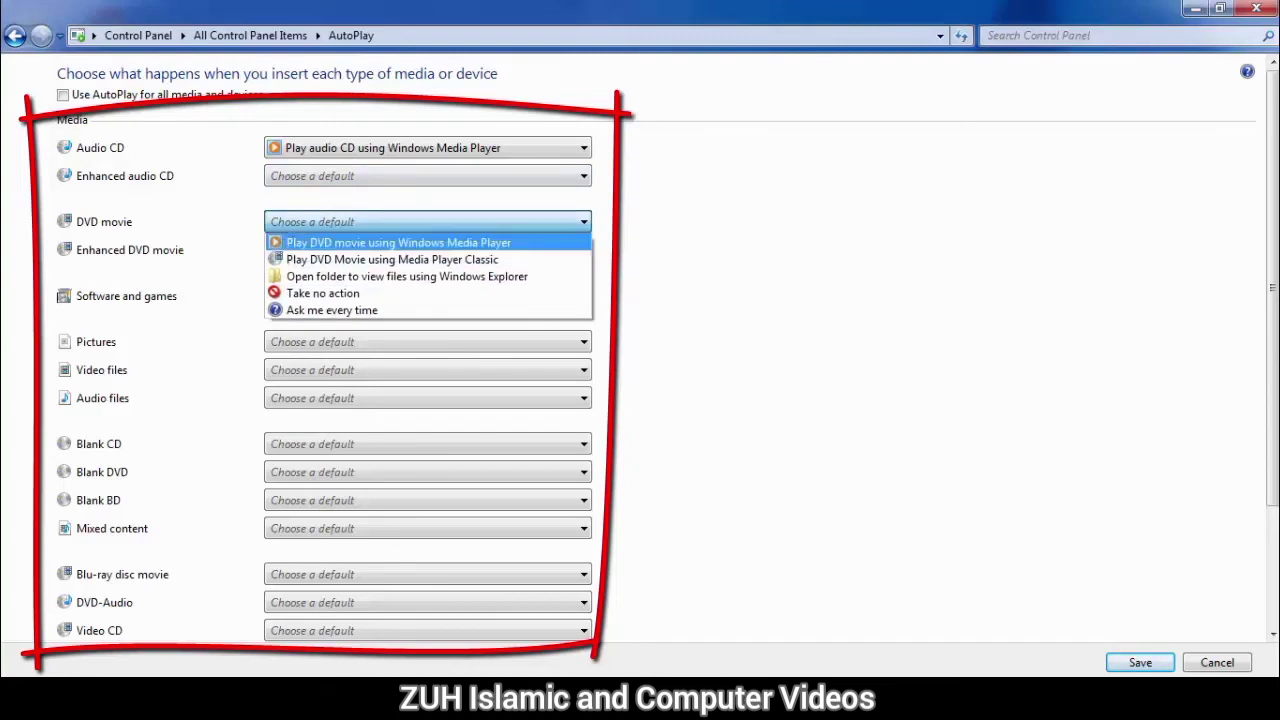
pyautogui.click(398, 243)
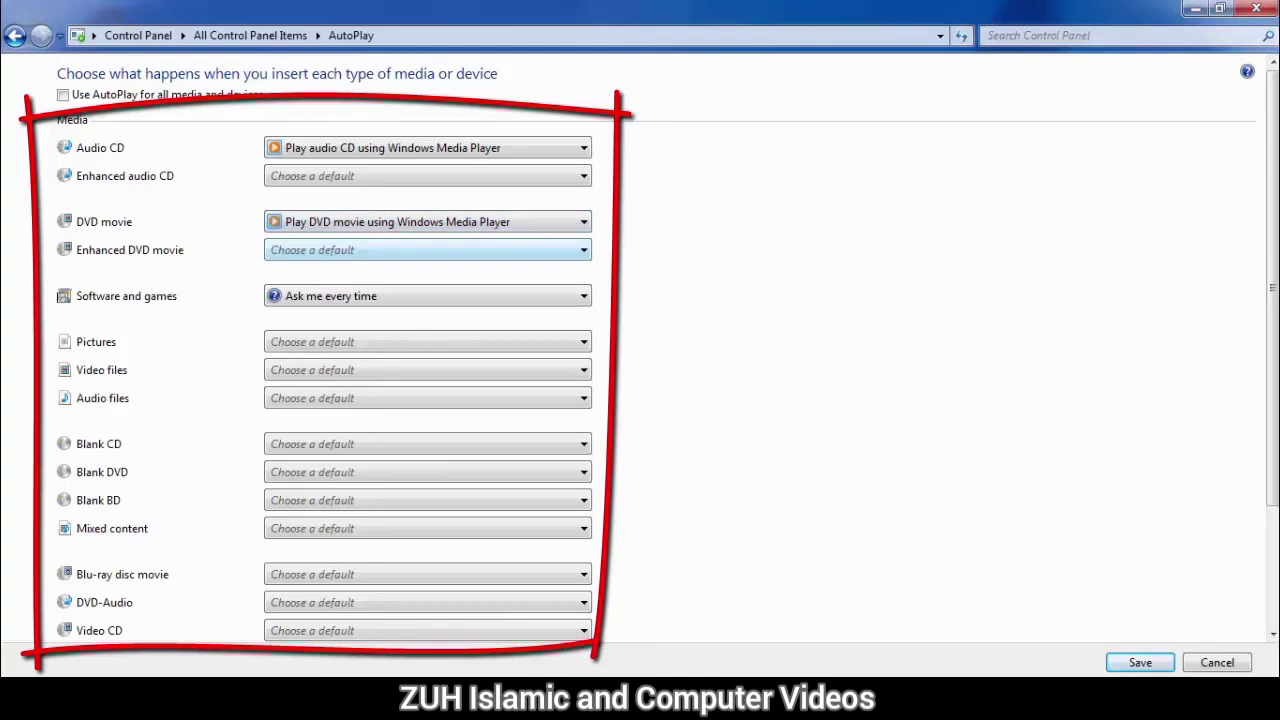
pyautogui.click(428, 221)
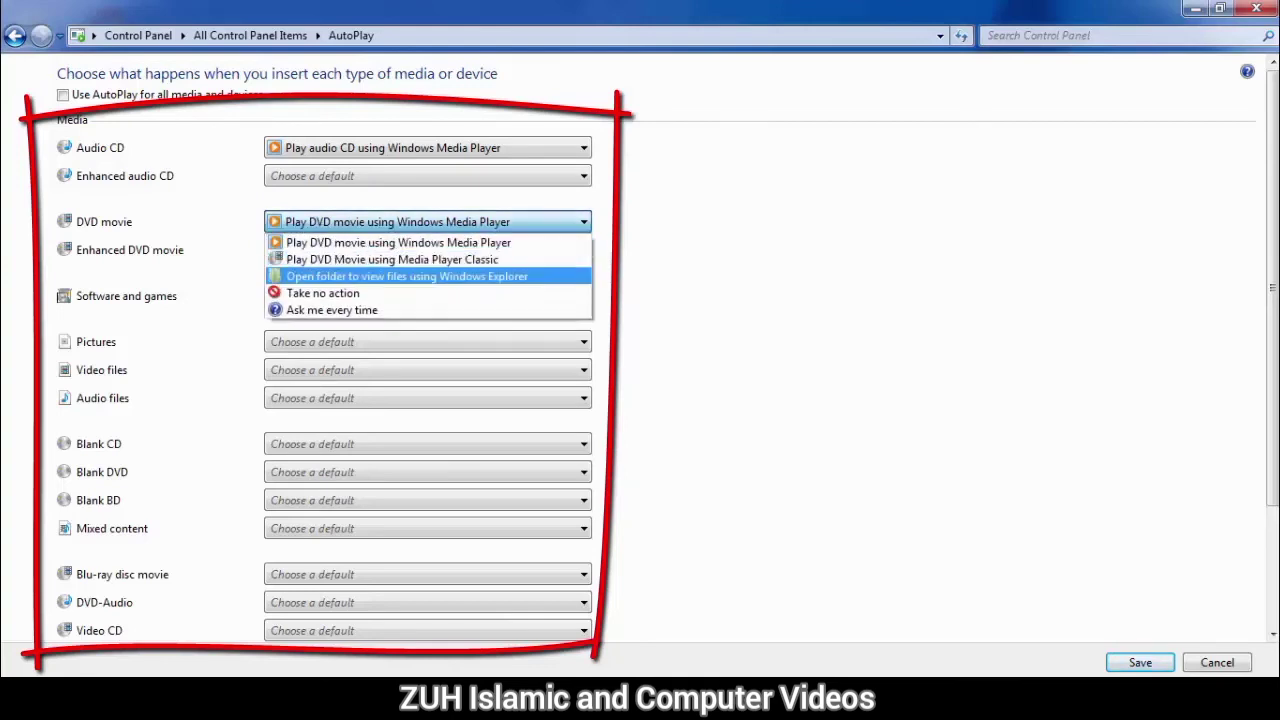
pyautogui.click(406, 276)
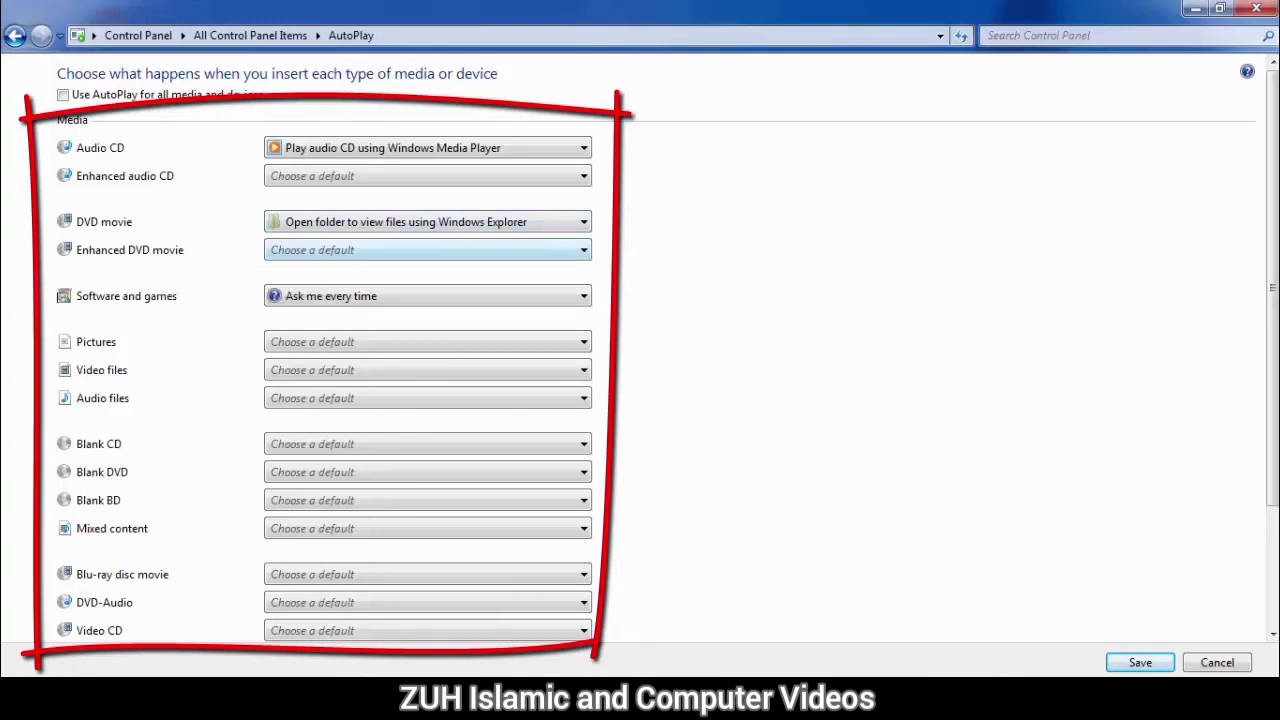
# Step: Set Software and games to Install or run program from your media
pyautogui.click(427, 250)
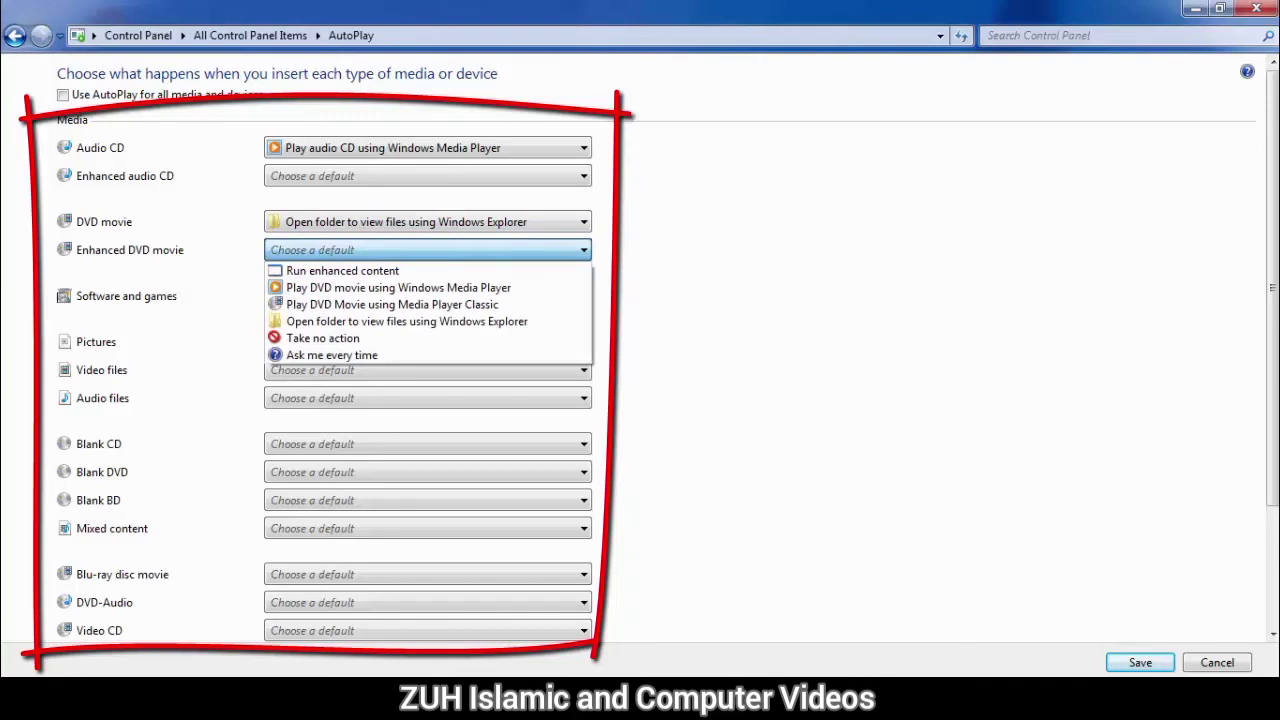
pyautogui.click(427, 250)
pyautogui.click(427, 222)
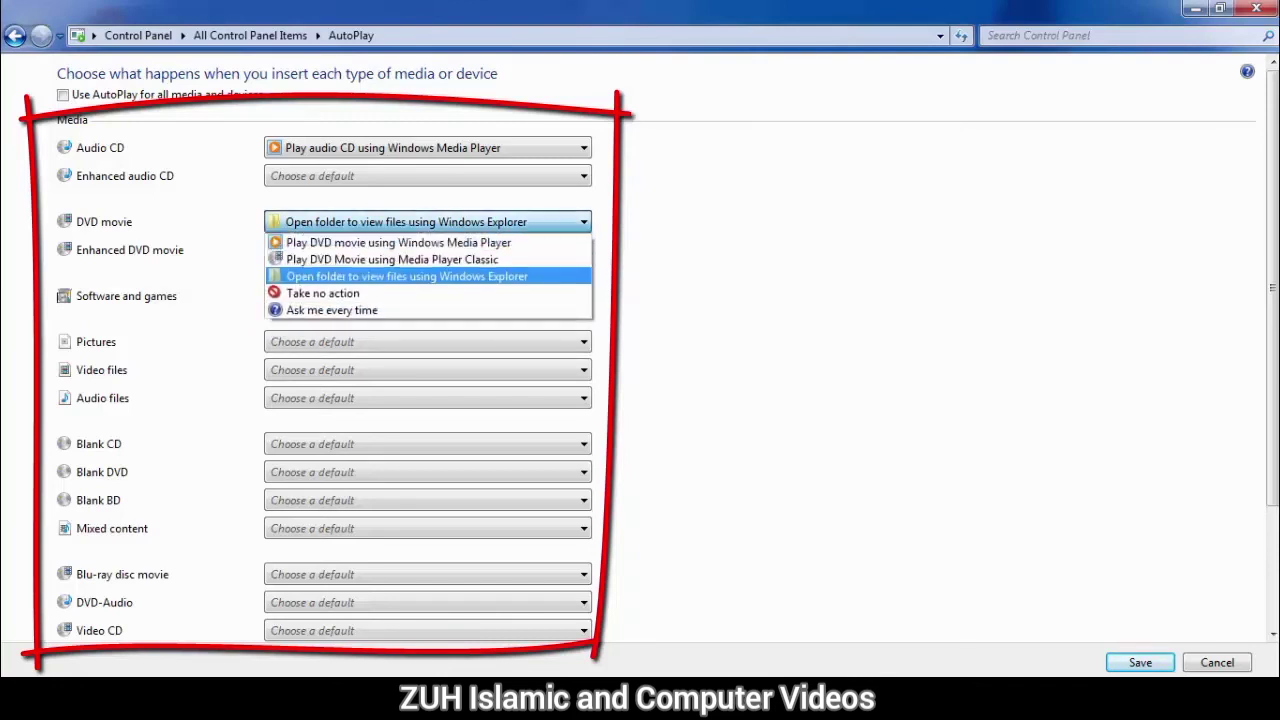
pyautogui.click(427, 222)
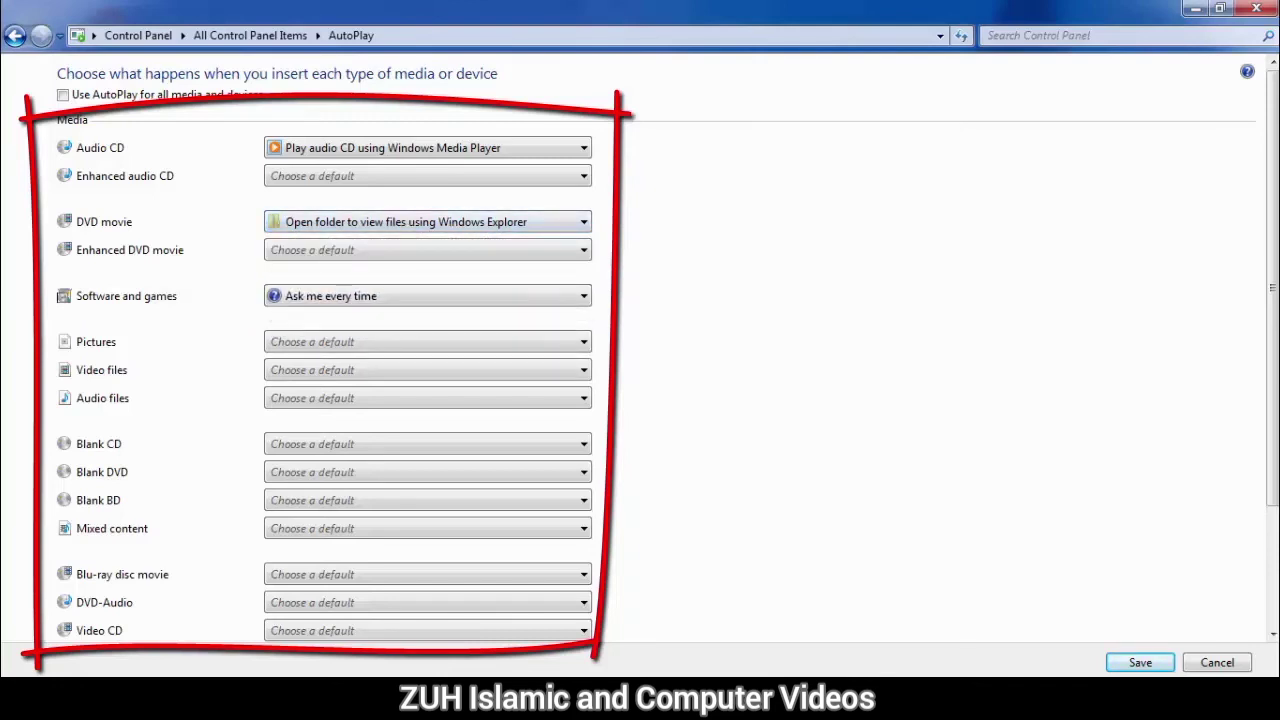
pyautogui.click(427, 296)
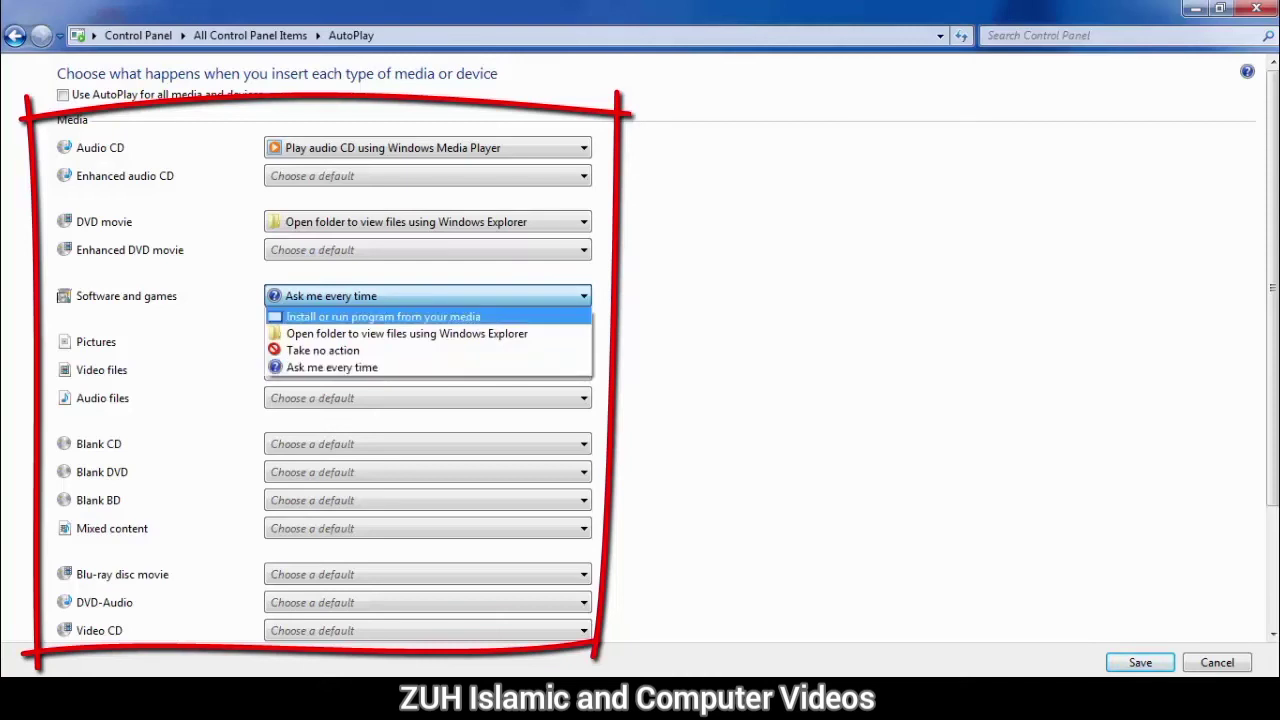
pyautogui.click(383, 317)
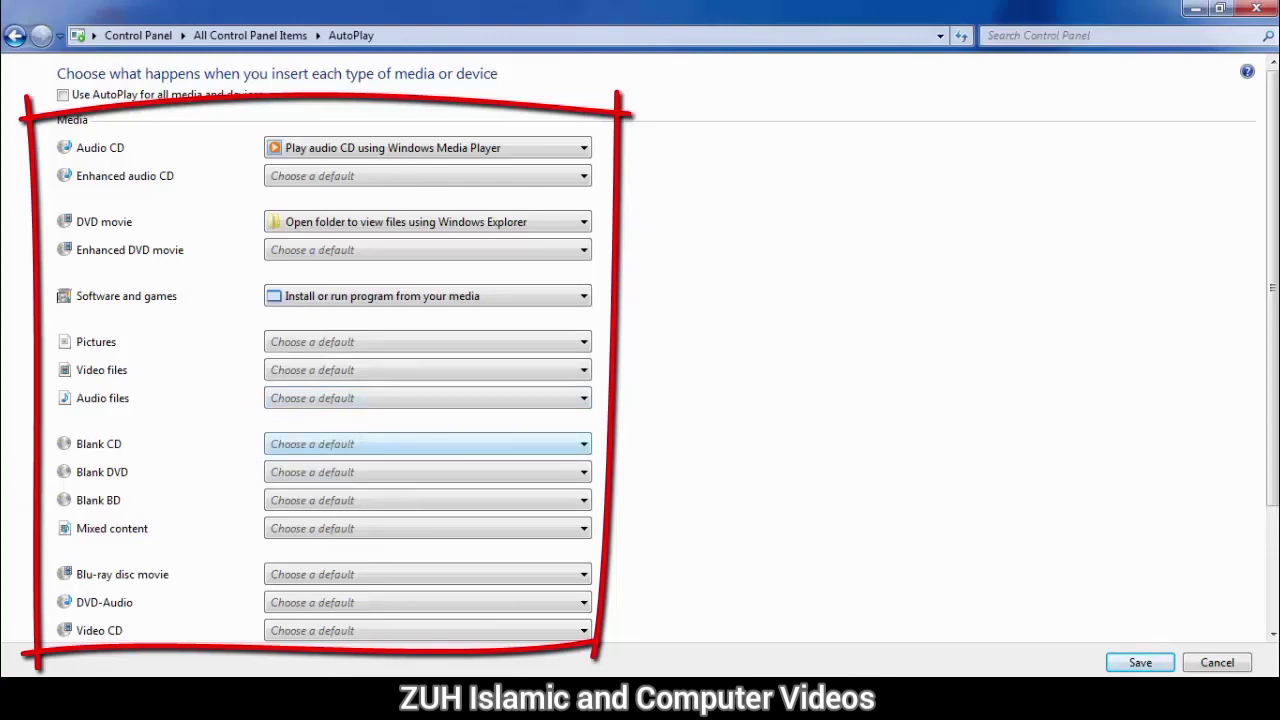
# Step: Set Blank CD to Take no action
pyautogui.click(428, 444)
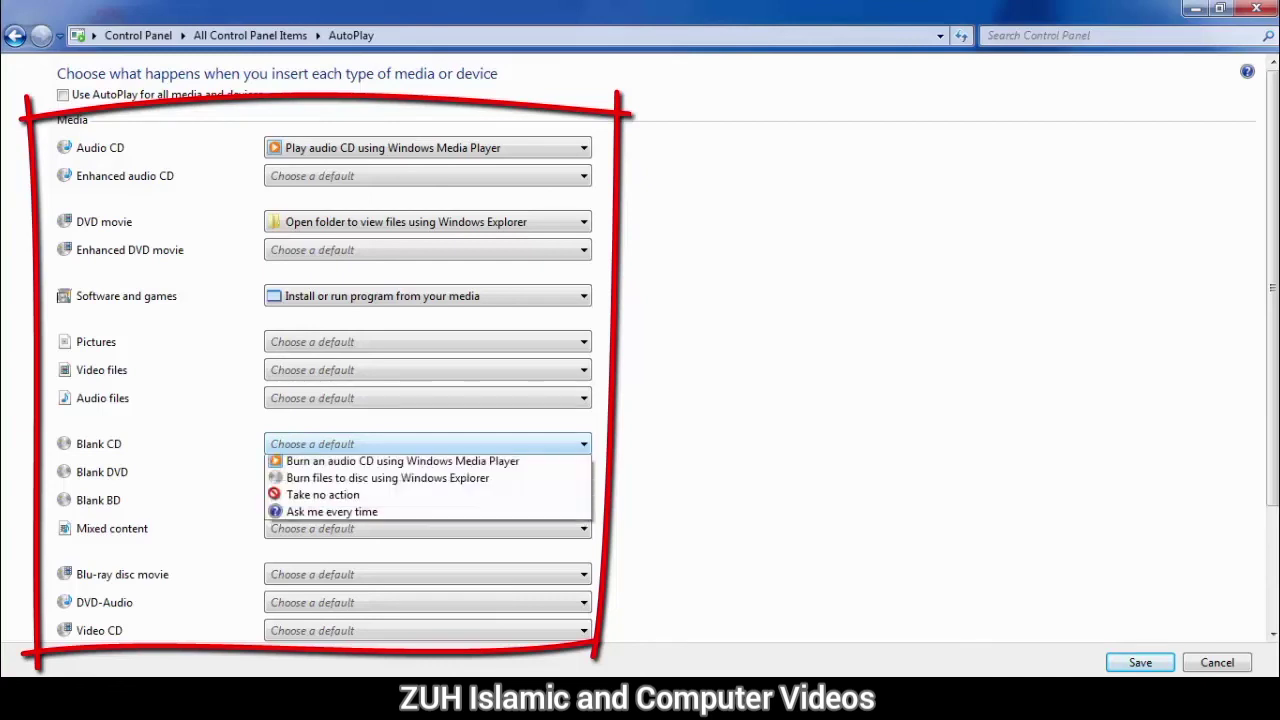
pyautogui.click(428, 444)
pyautogui.click(428, 444)
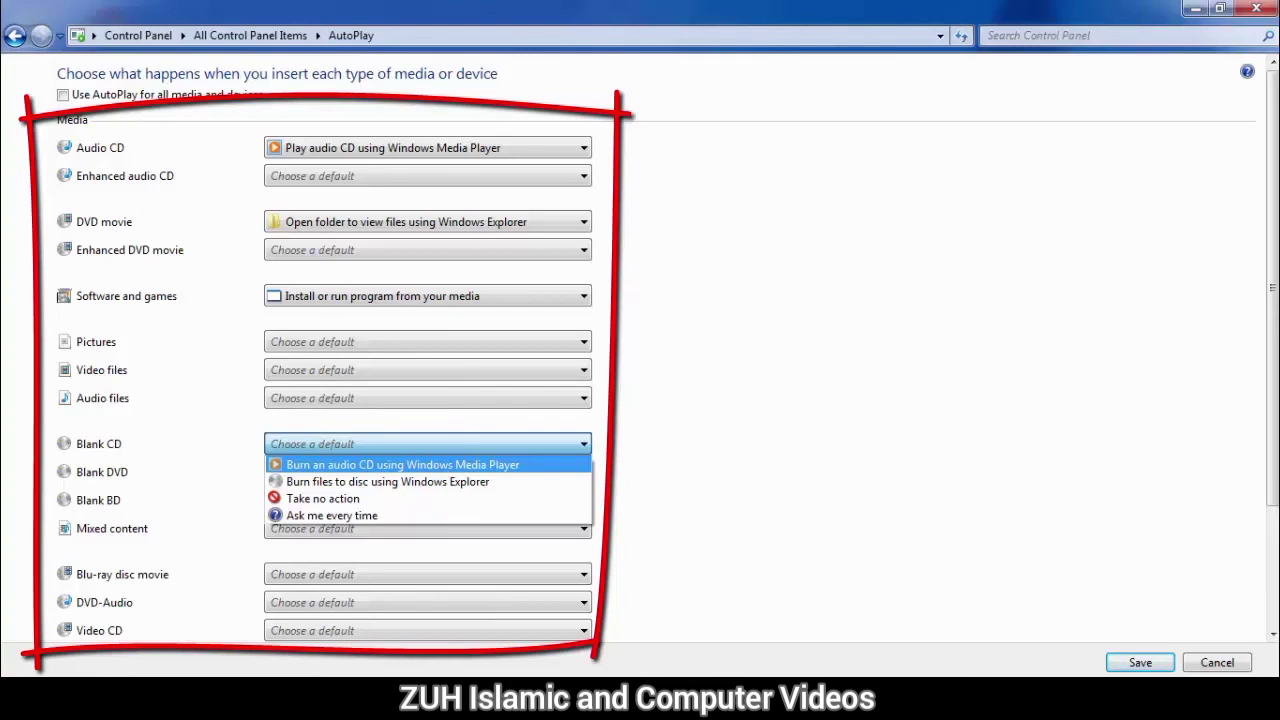
pyautogui.press('Down')
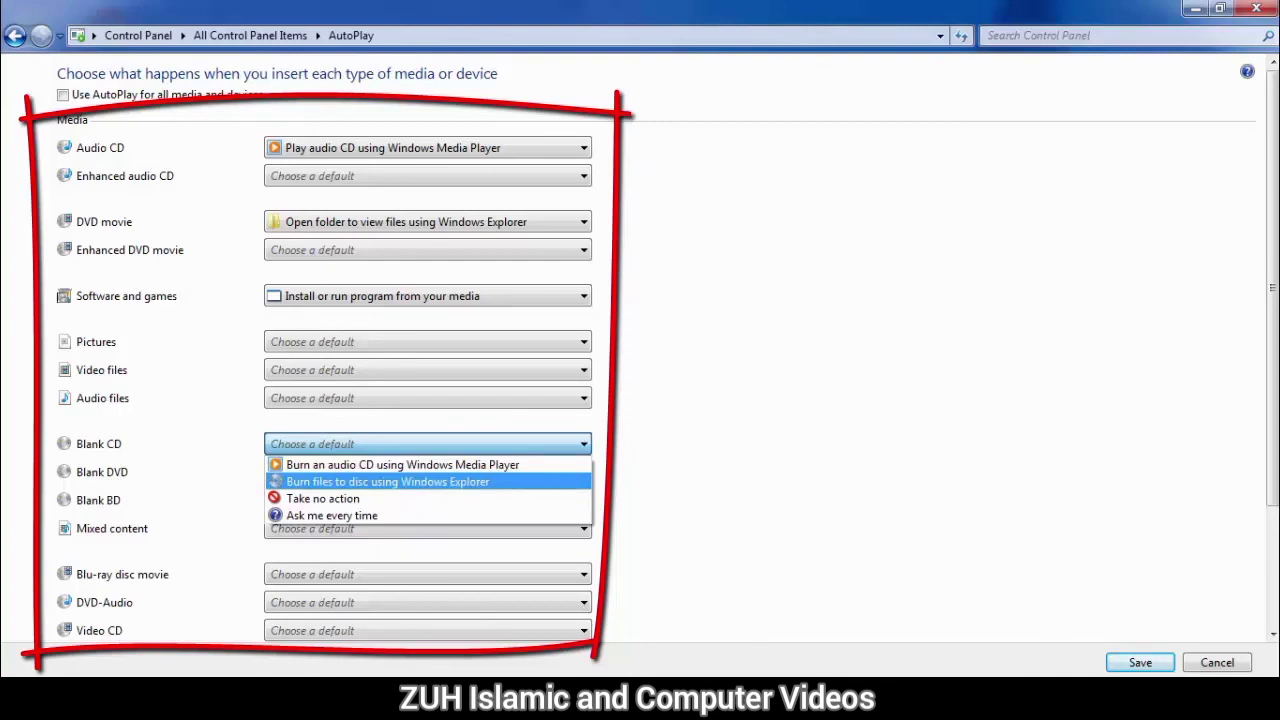
pyautogui.press('Down')
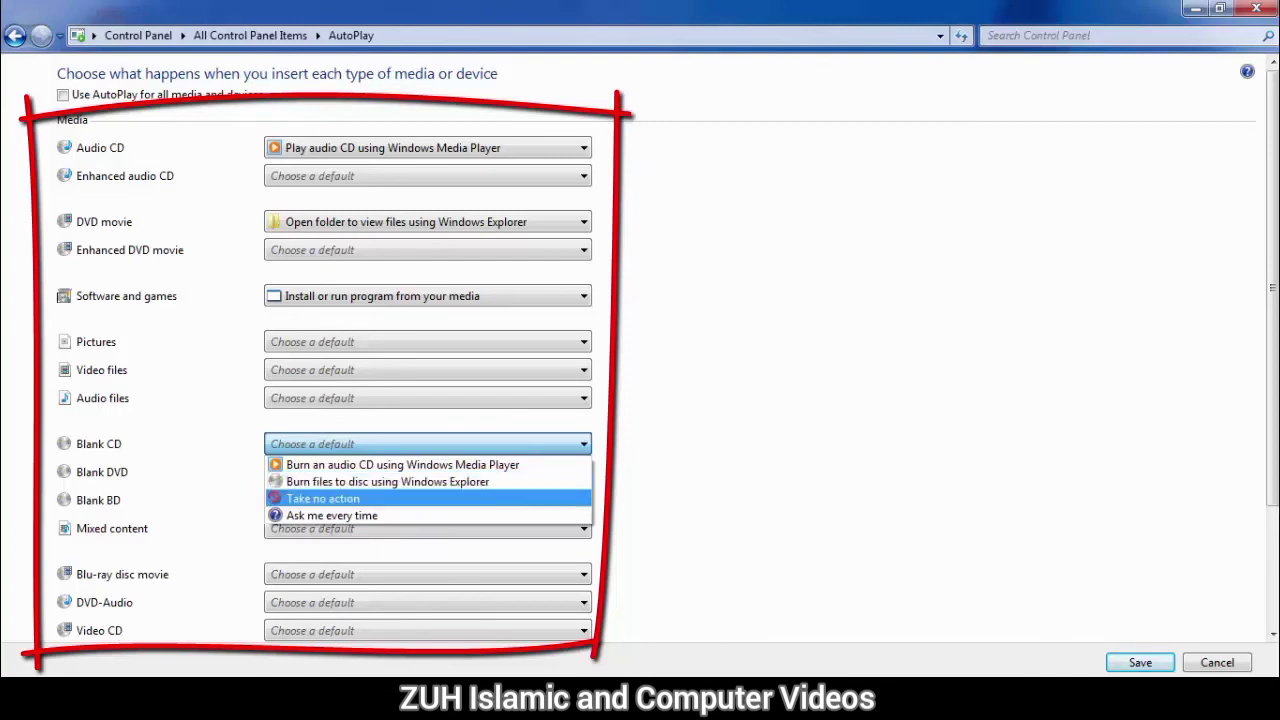
pyautogui.press('Down')
pyautogui.press('Return')
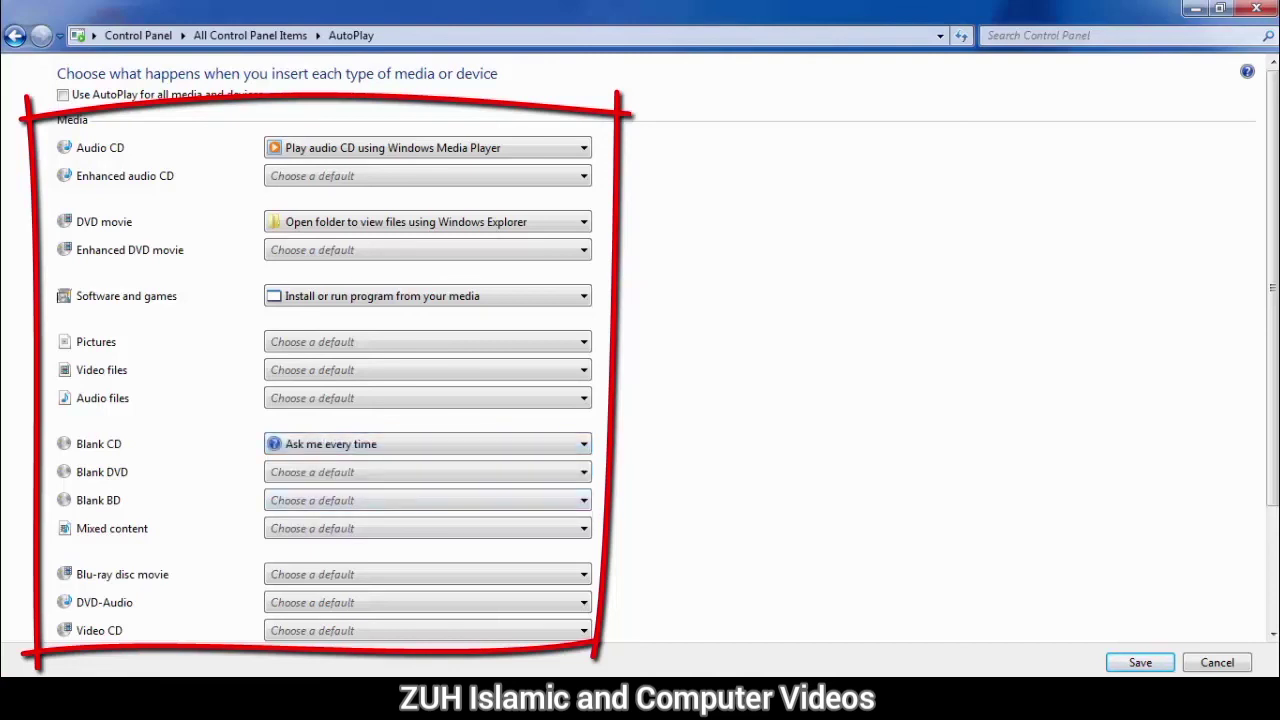
pyautogui.press('Up')
# Step: Set the OPPO A15s device to Open device to view files using Windows Explorer
pyautogui.scroll(-3, 640, 360)
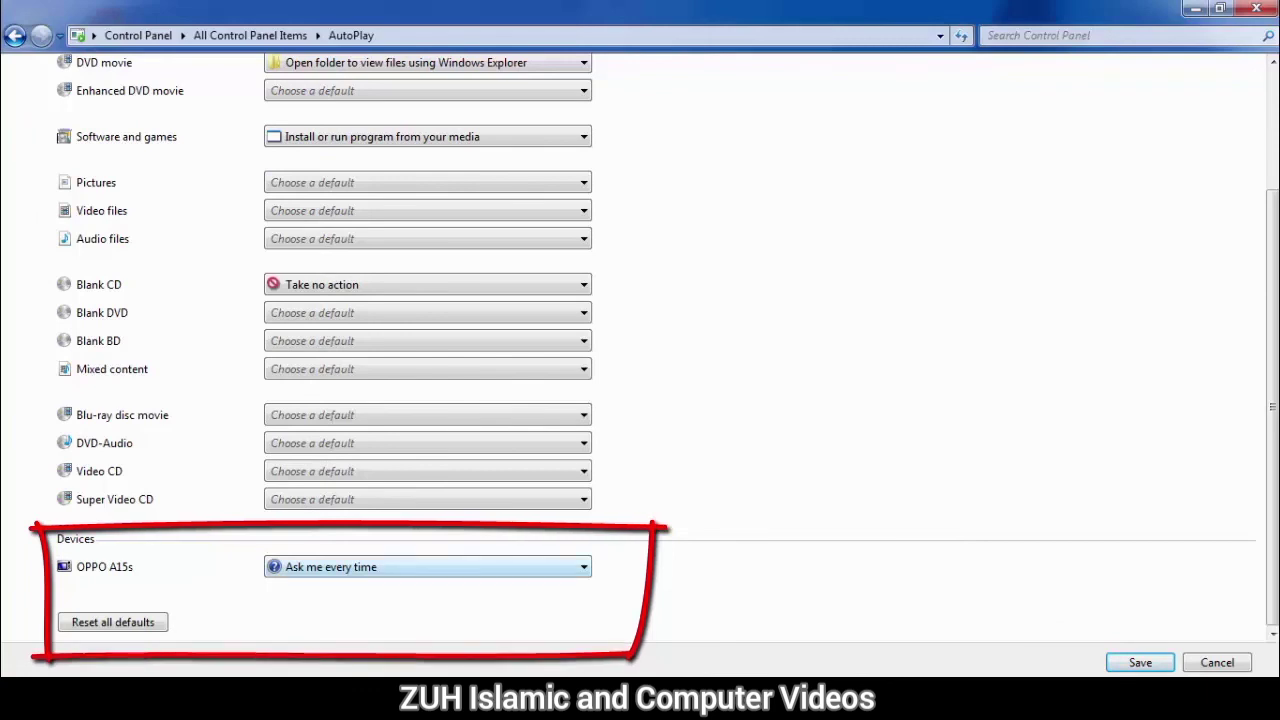
pyautogui.click(428, 567)
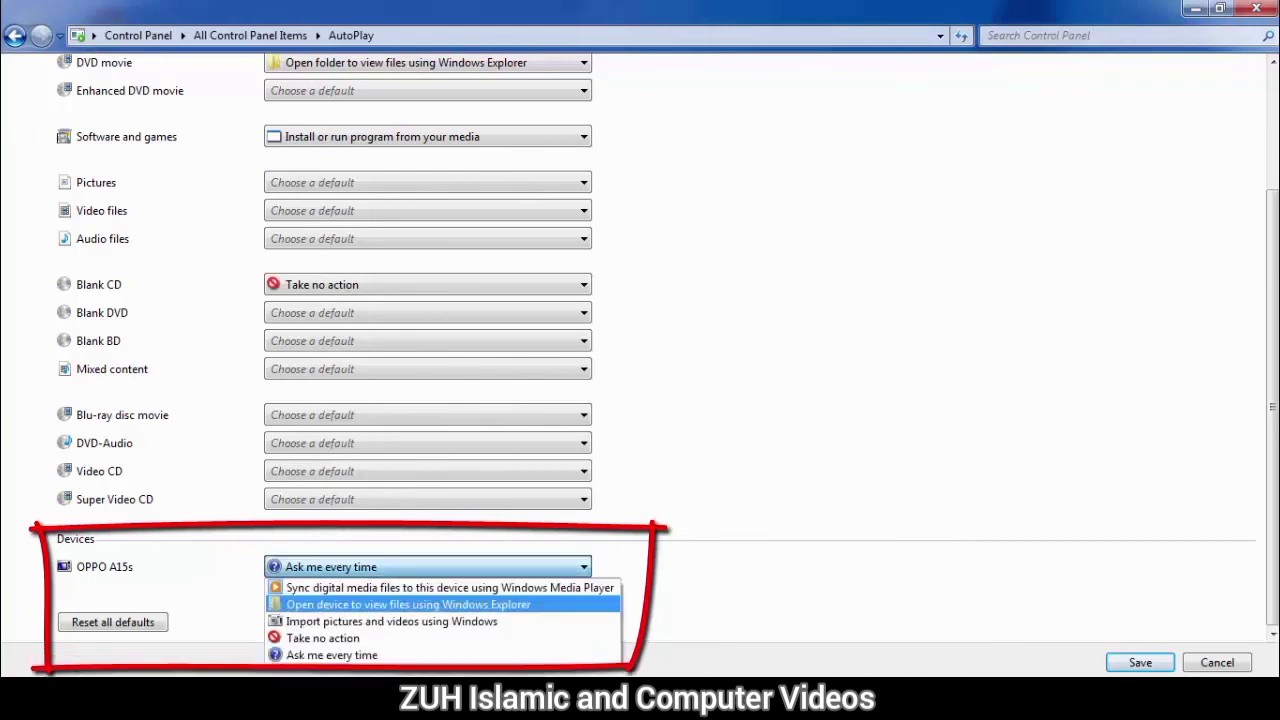
pyautogui.click(408, 605)
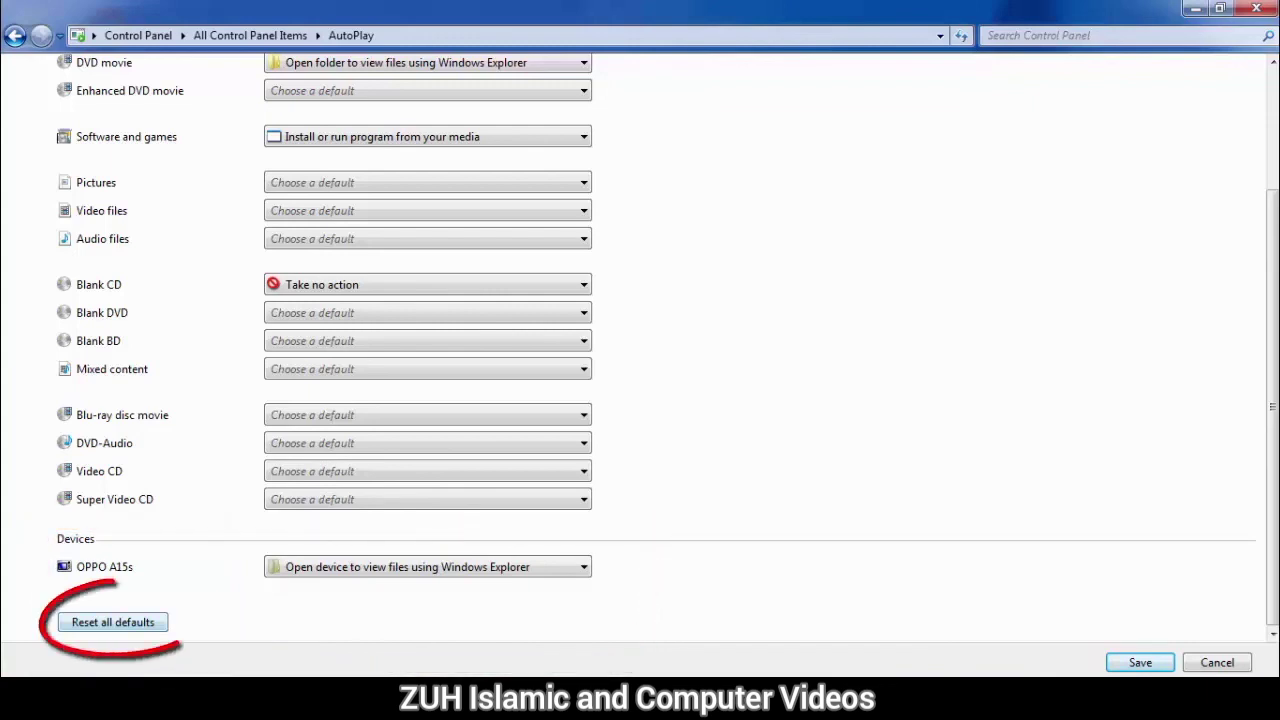
# Step: Set Super Video CD to Open folder to view files using Windows Explorer and DVD-Audio to Take no action
pyautogui.click(428, 499)
pyautogui.click(428, 537)
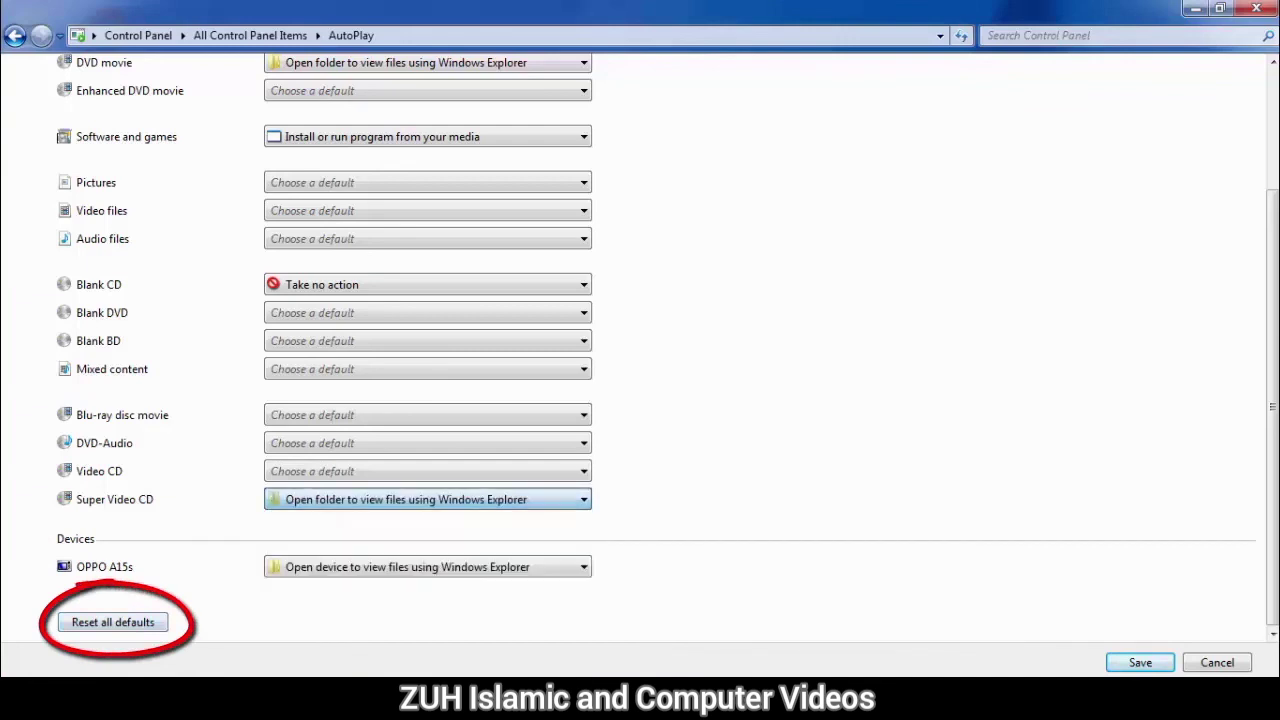
pyautogui.click(428, 443)
pyautogui.click(322, 480)
# Step: Set Blu-ray disc movie to Play Blu-ray Movie using Media Player Classic and Blank BD to Take no action
pyautogui.click(428, 415)
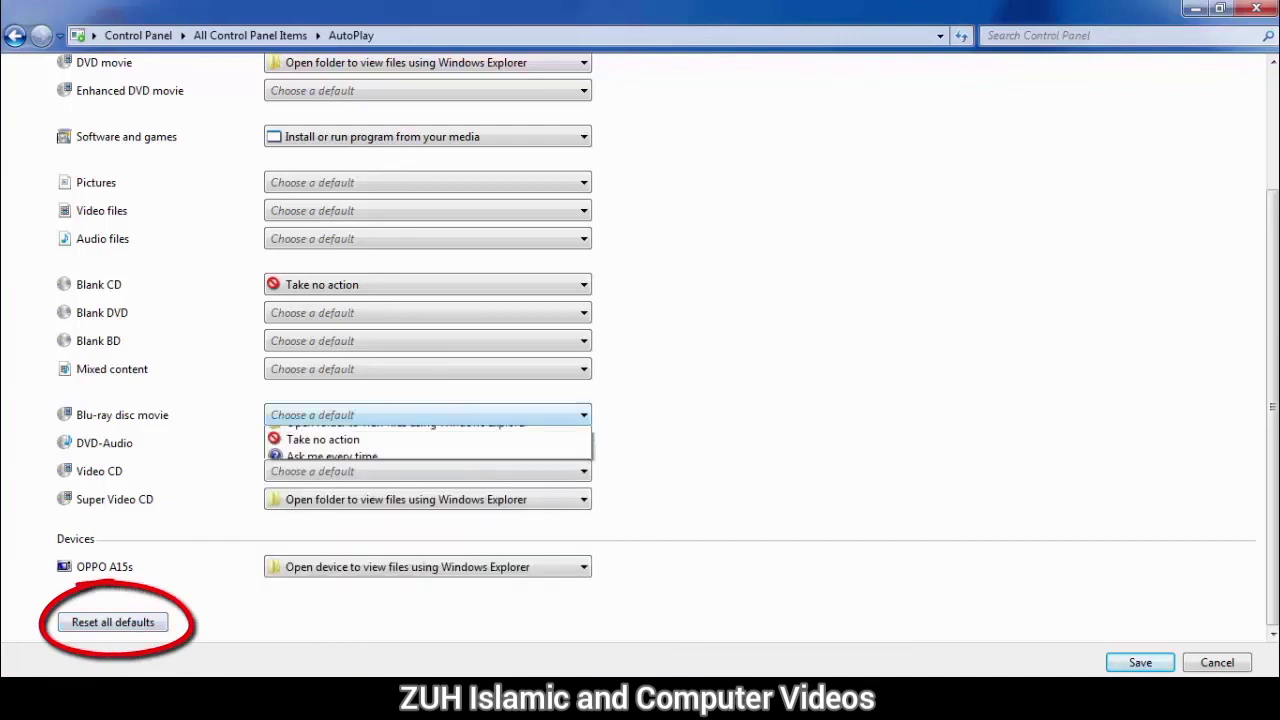
pyautogui.click(400, 434)
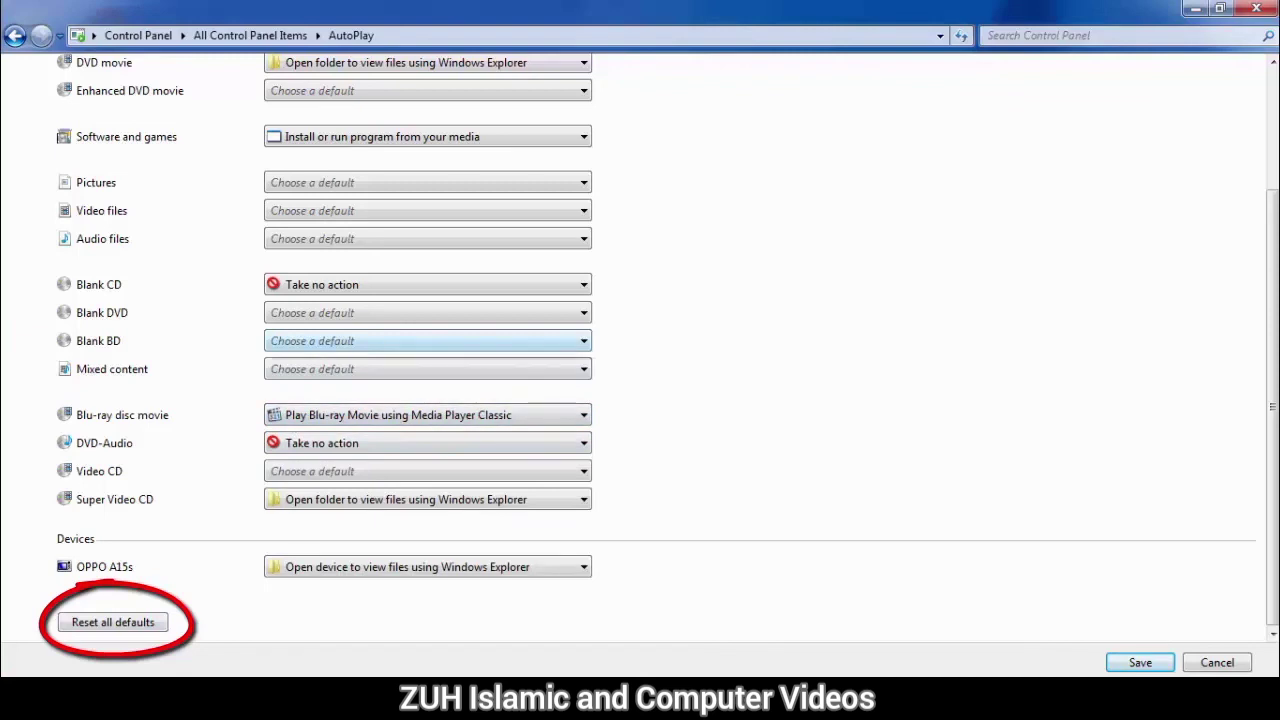
pyautogui.click(428, 341)
pyautogui.click(322, 375)
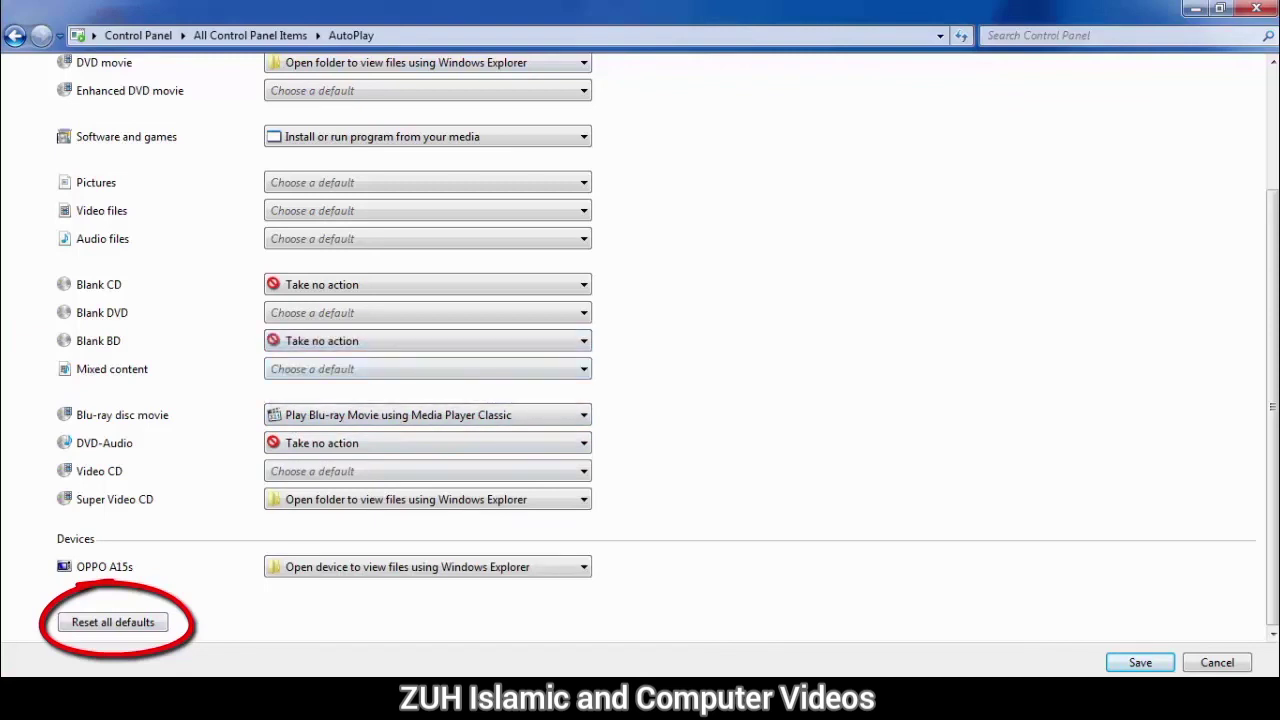
# Step: Reset all AutoPlay defaults and save the settings
pyautogui.click(113, 622)
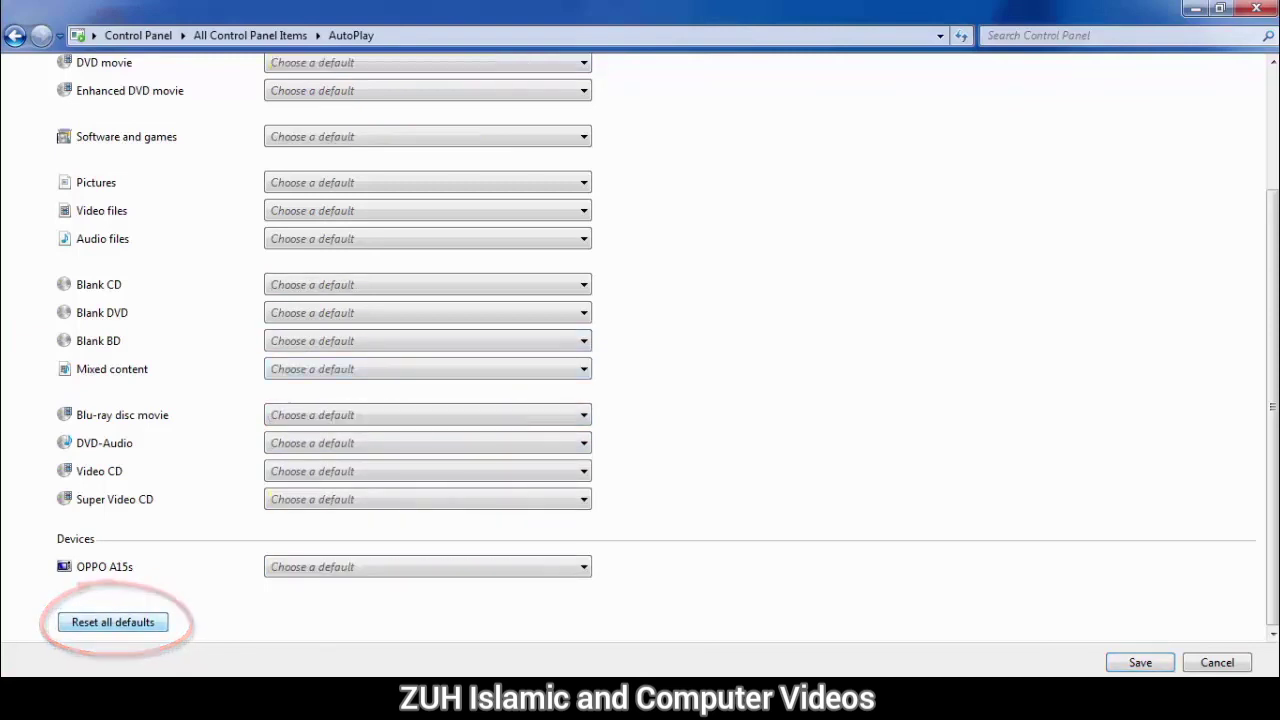
pyautogui.scroll(3, 640, 350)
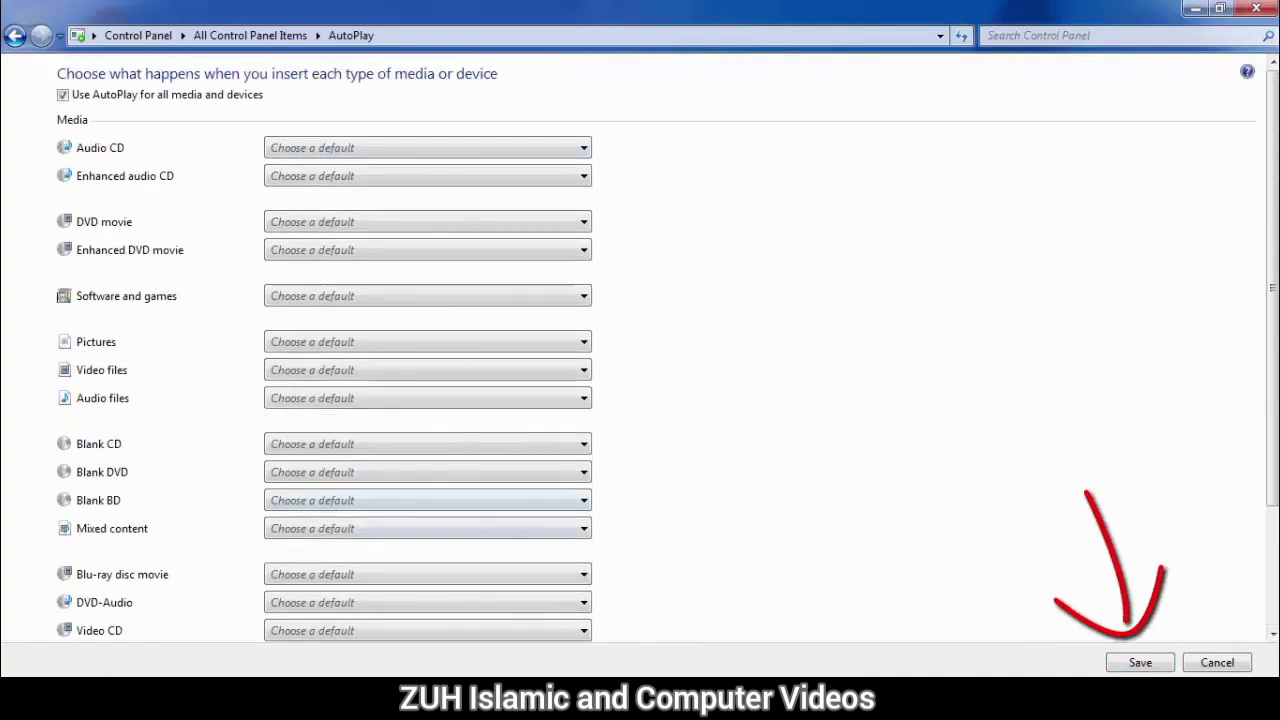
pyautogui.click(1140, 662)
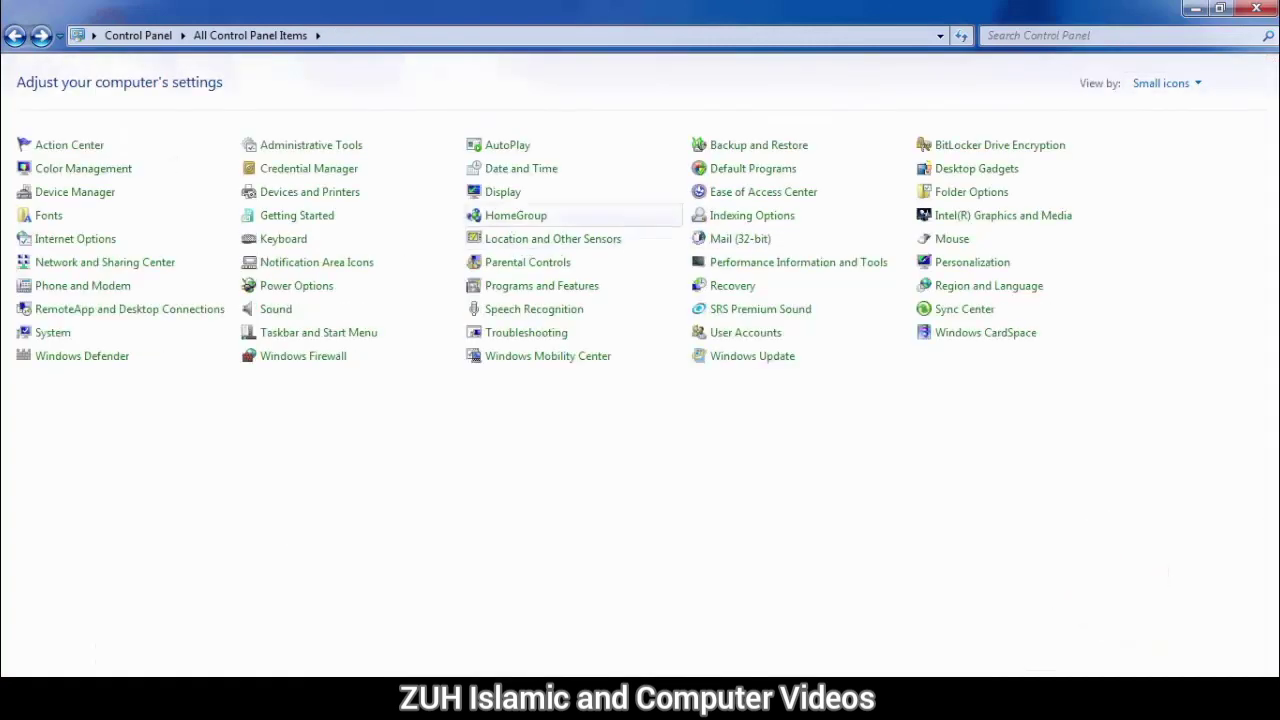